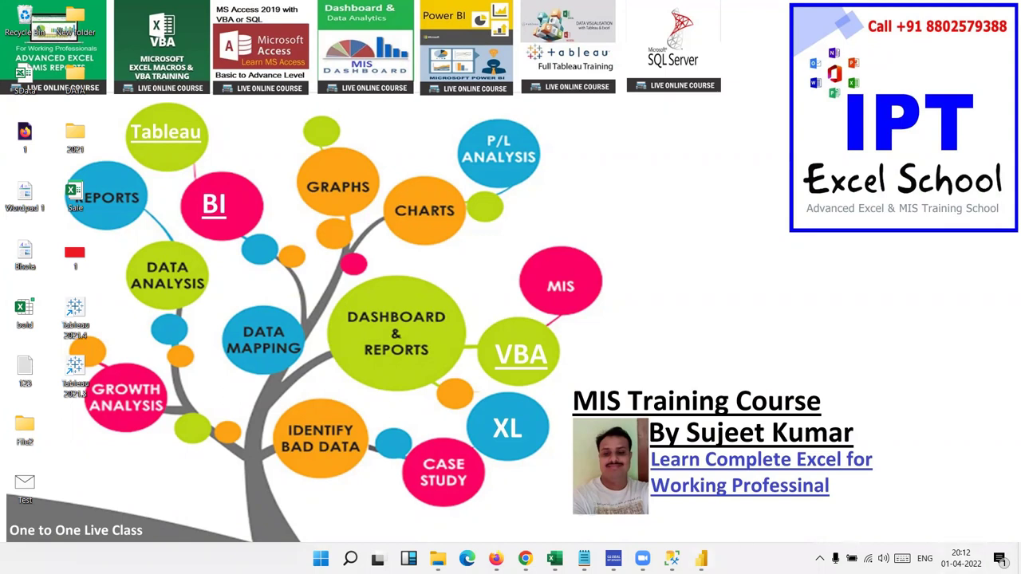
Step: Preview the top 1000 rows of dbo.Data$ in SSMS, then return to the empty Power BI report
click(671, 558)
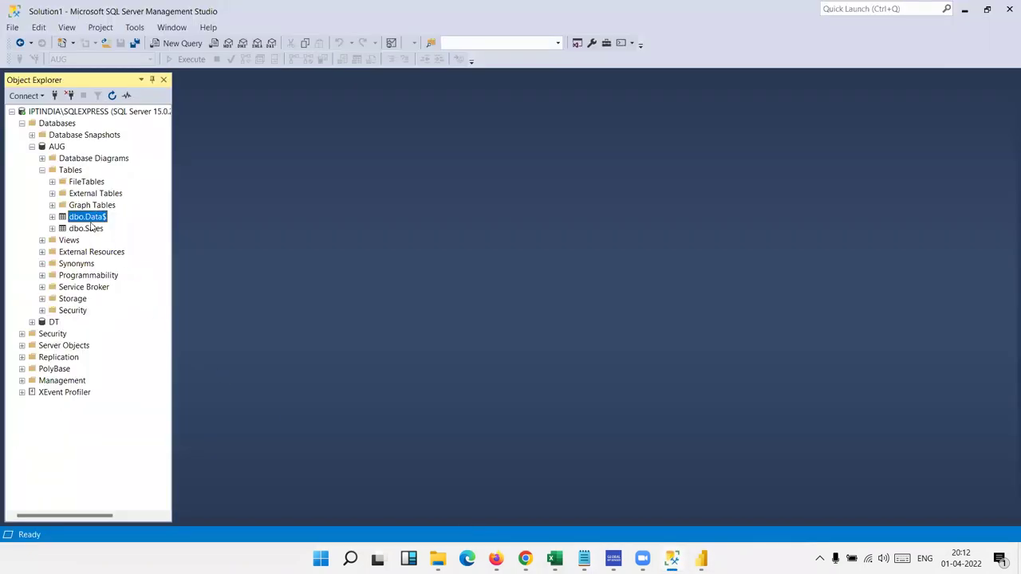
right_click(92, 223)
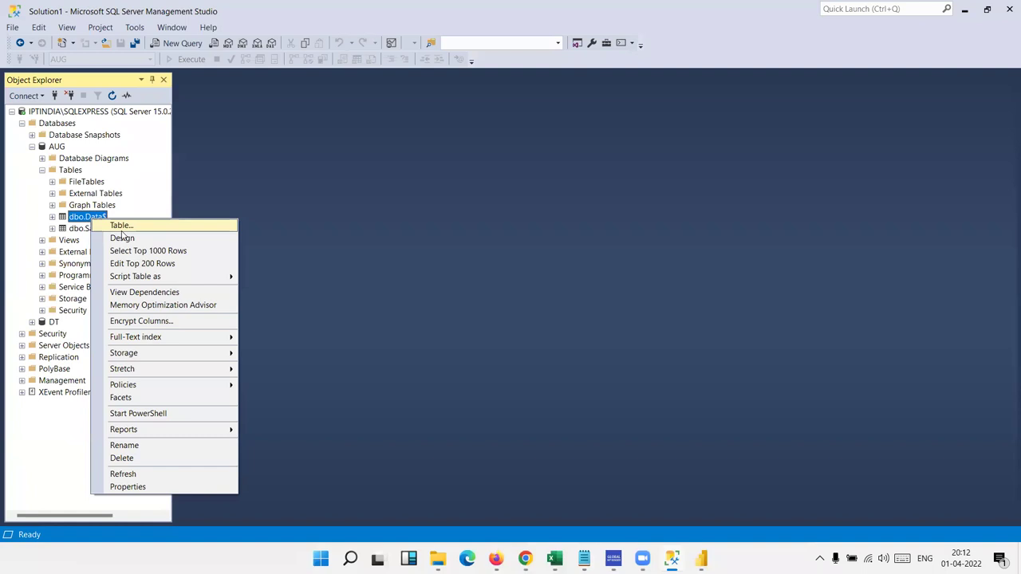
click(132, 251)
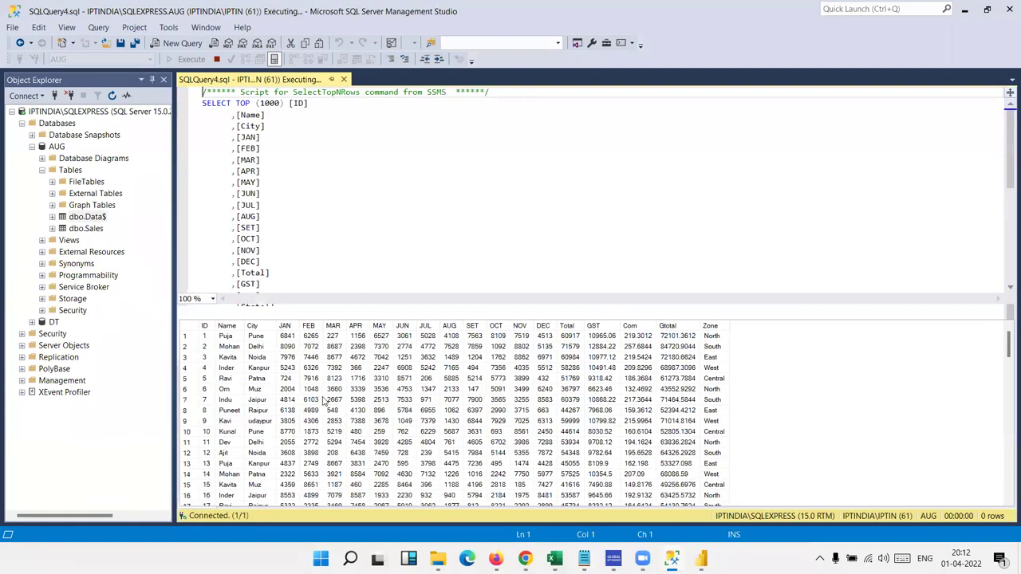
drag(226, 336, 670, 466)
mouse_move(699, 554)
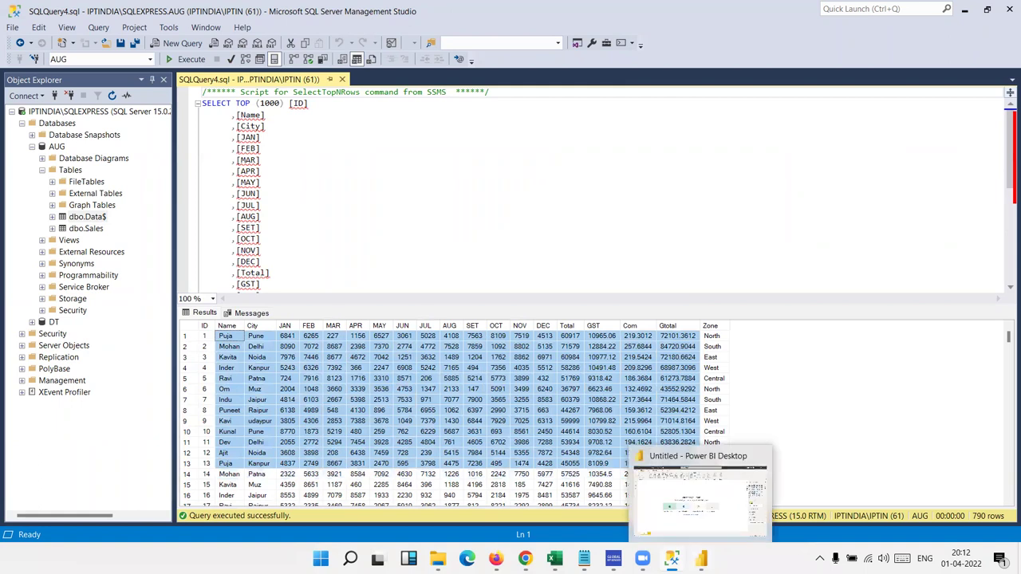
click(699, 494)
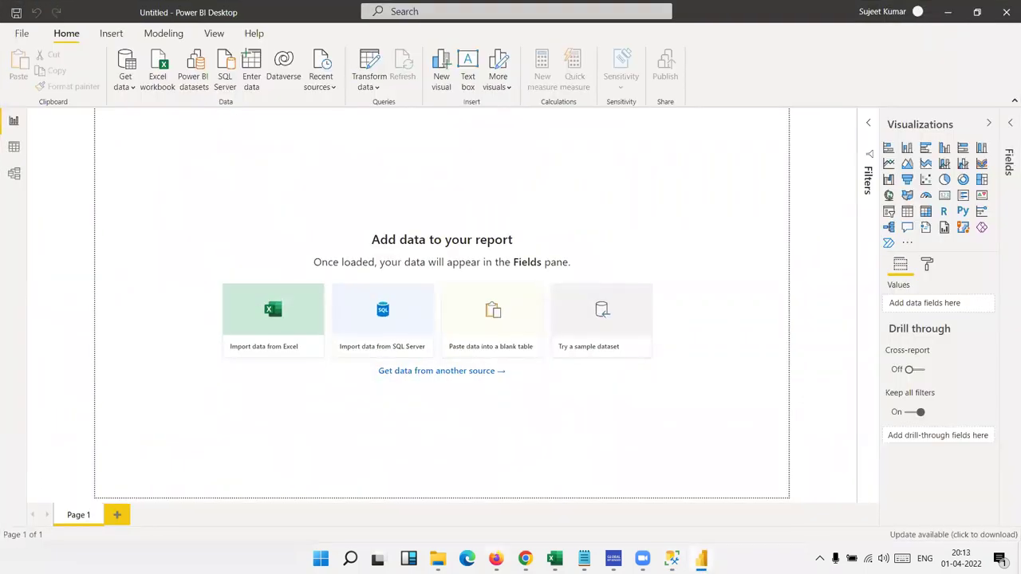
click(525, 558)
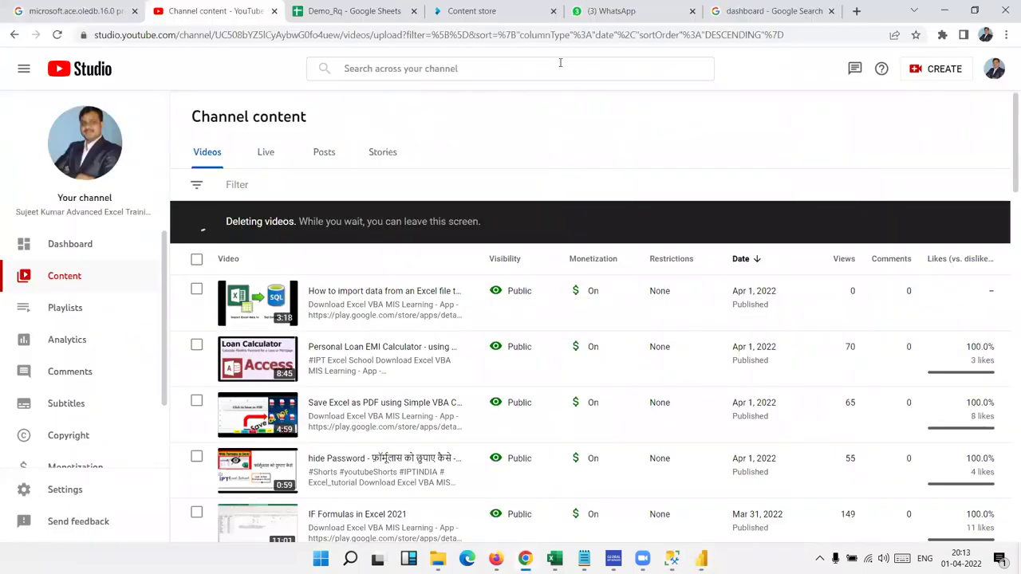
click(768, 10)
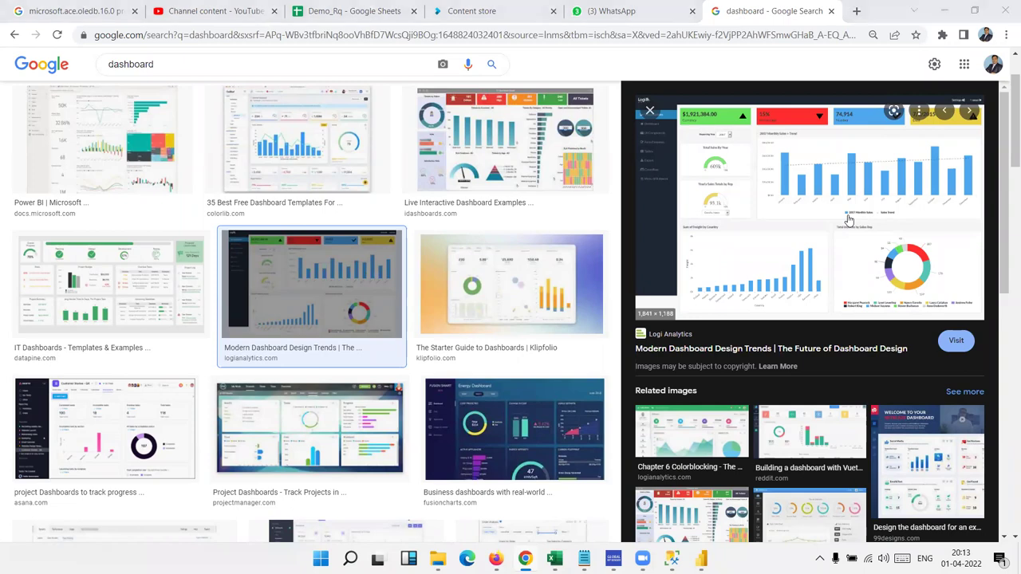
key(alt+Tab)
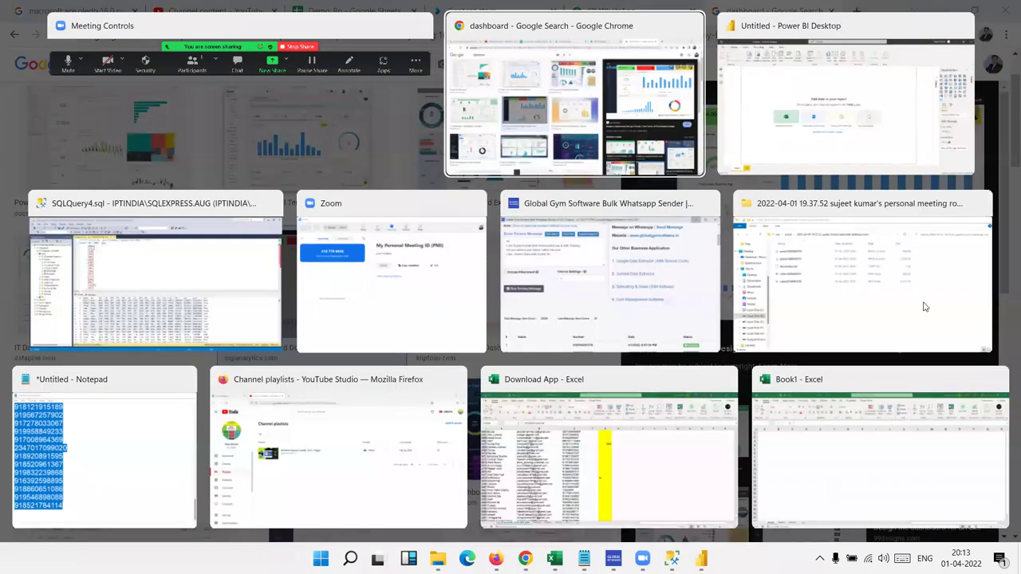
key(alt+Tab)
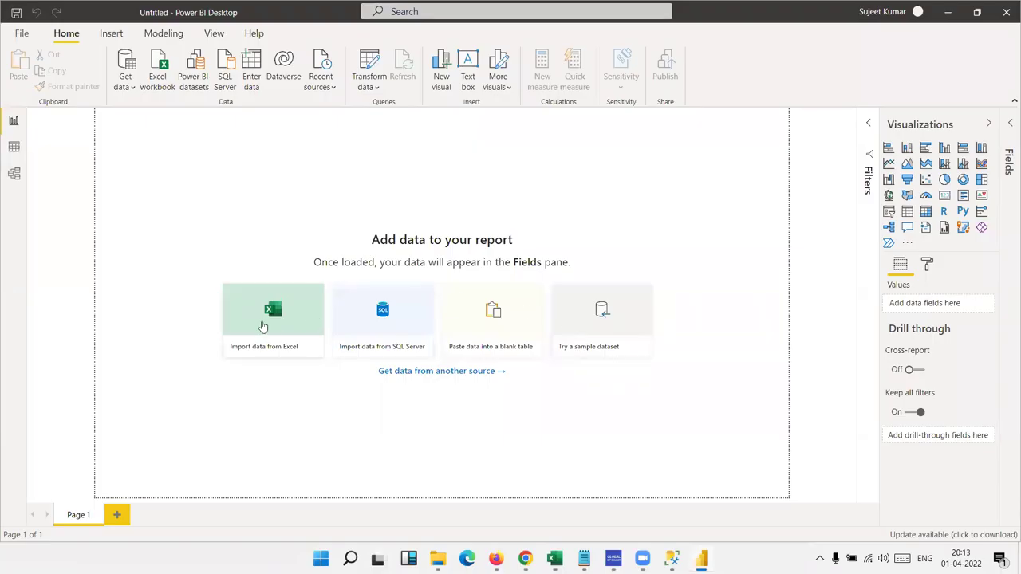
Step: Start a SQL Server import in Power BI and fetch the server name IPTINDIA\SQLEXPRESS from SSMS's Connect dialog
click(397, 318)
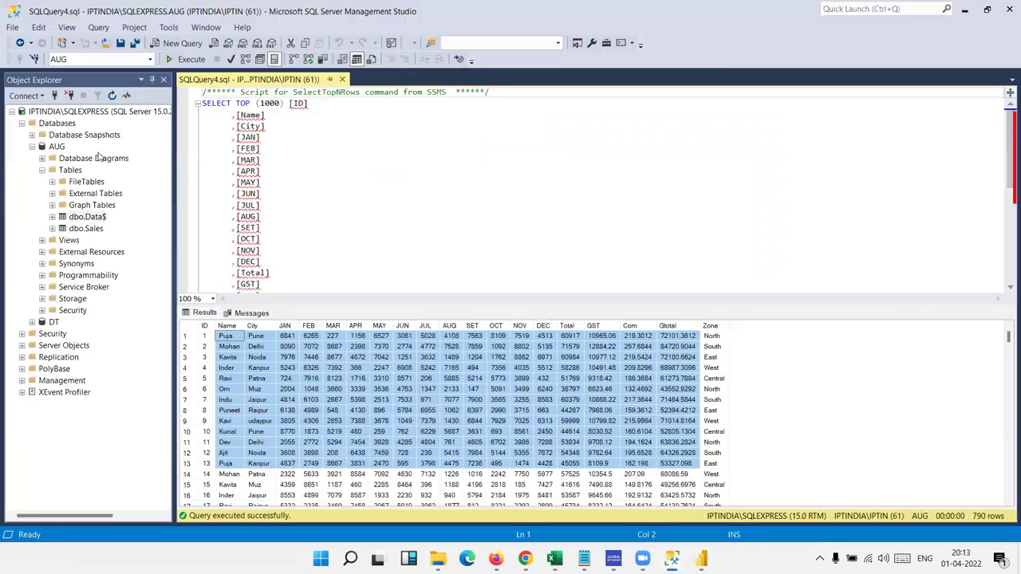
click(69, 96)
click(53, 96)
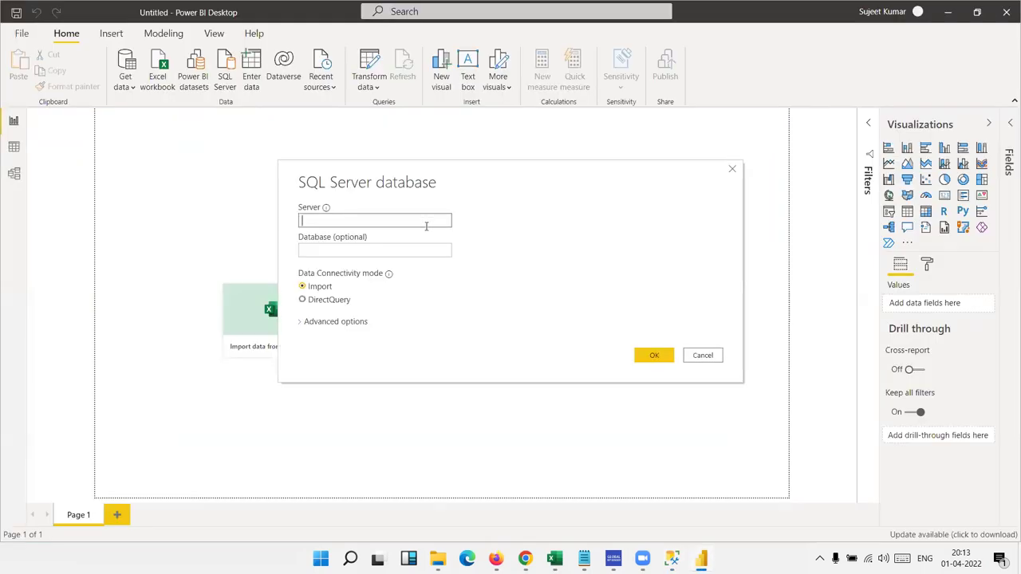
text(IPTINDIA\SQLEXPRESS)
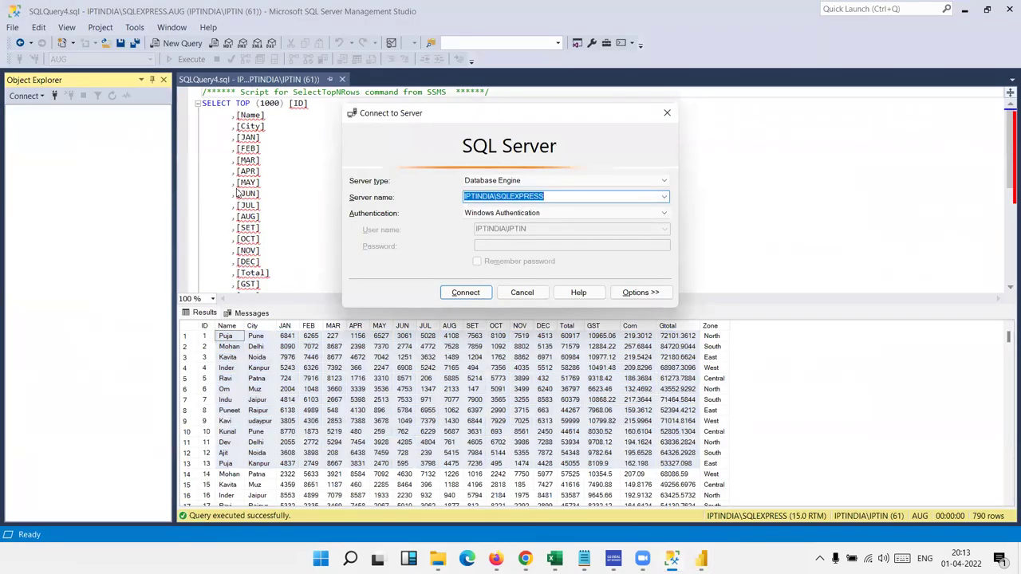
key(alt+Tab)
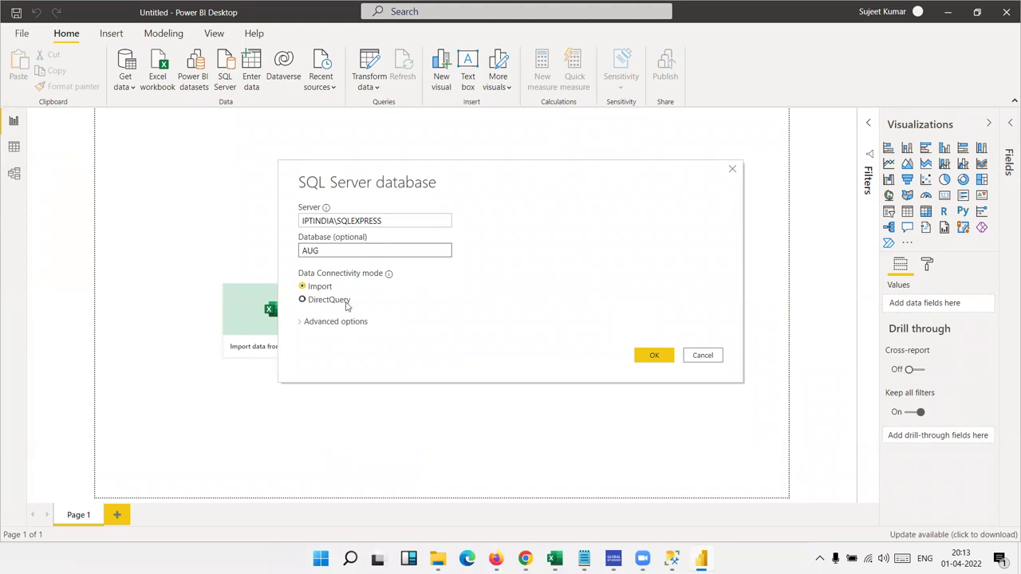
Step: Connect to the AUG database with Windows credentials, accepting an unencrypted connection
click(657, 363)
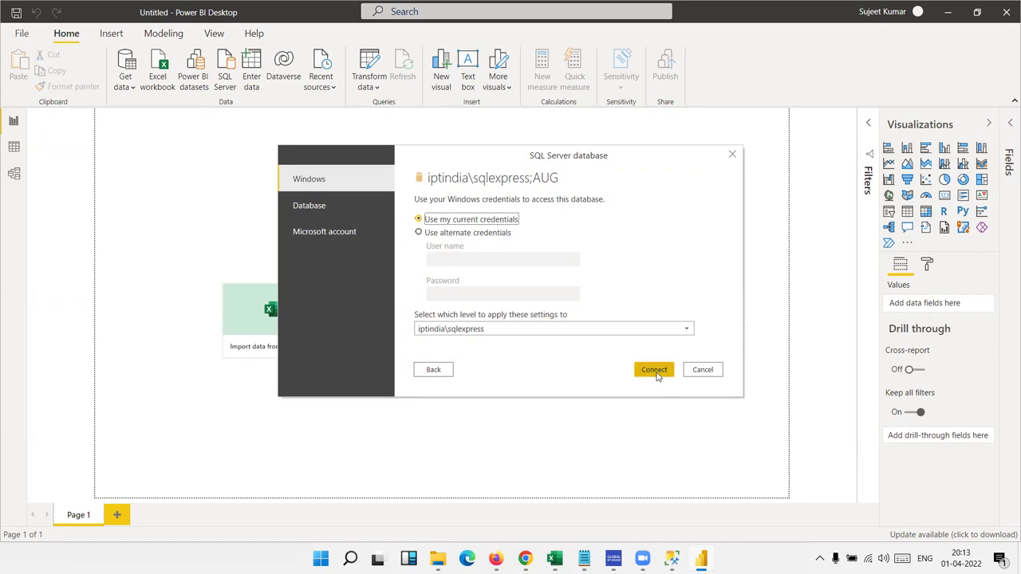
click(341, 204)
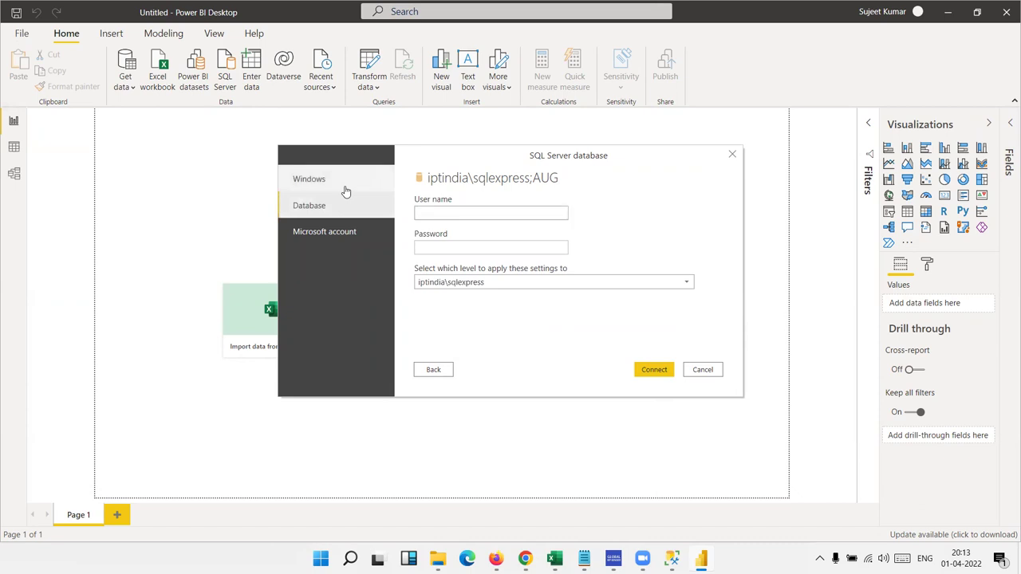
click(346, 190)
click(643, 369)
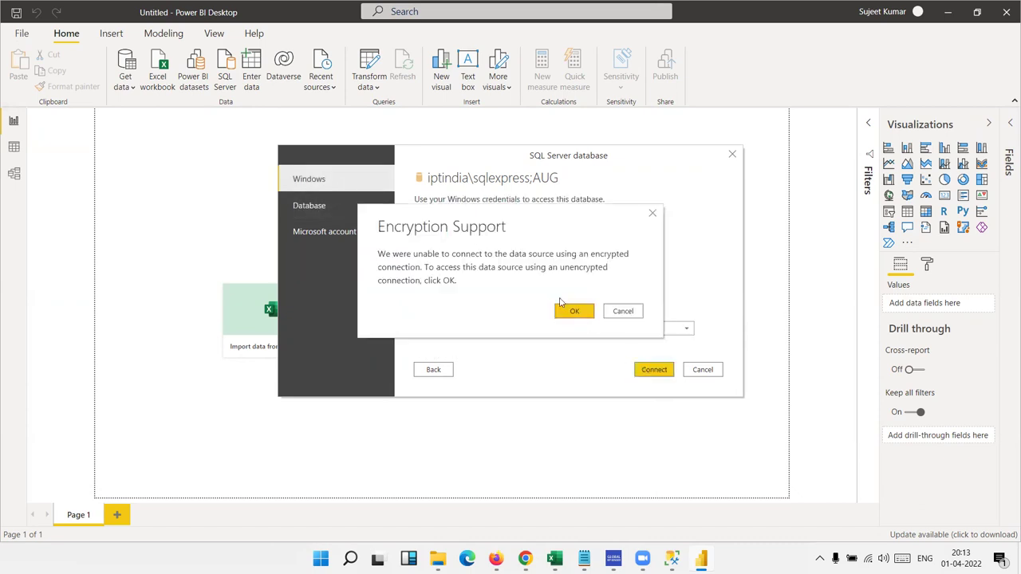
click(571, 311)
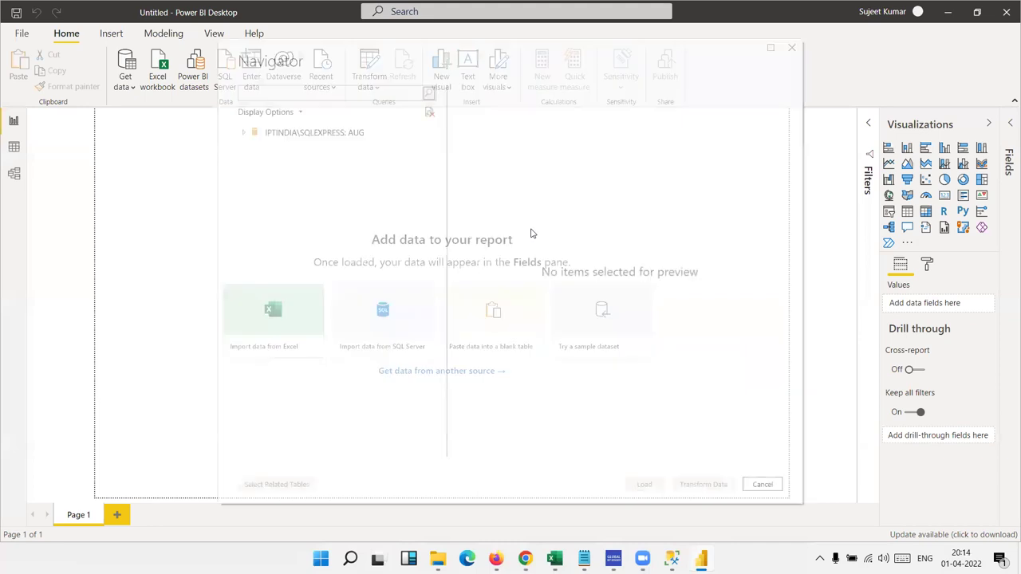
Step: Tick the Data$ table in Navigator and load it into the report
click(257, 149)
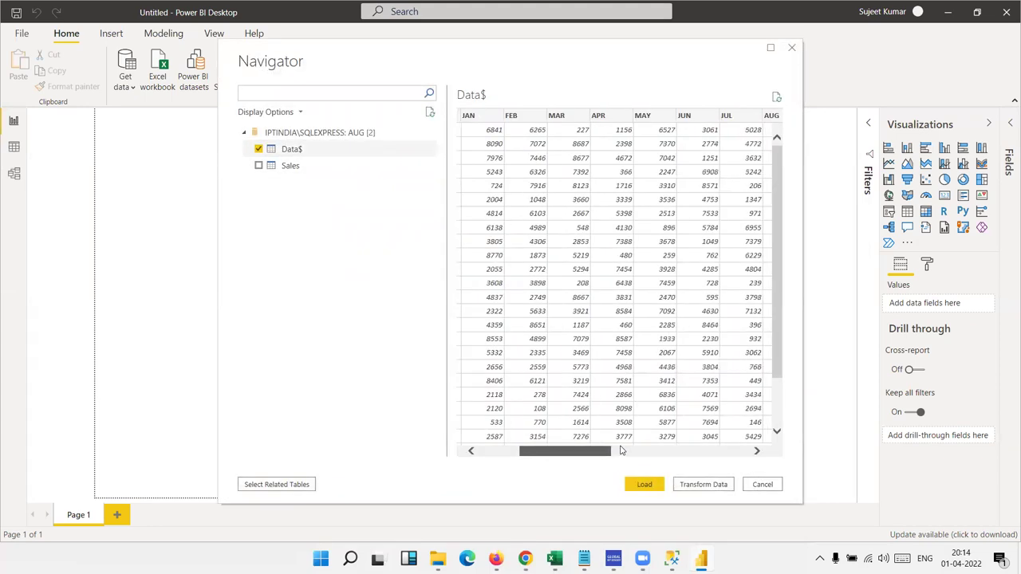
drag(540, 451, 718, 451)
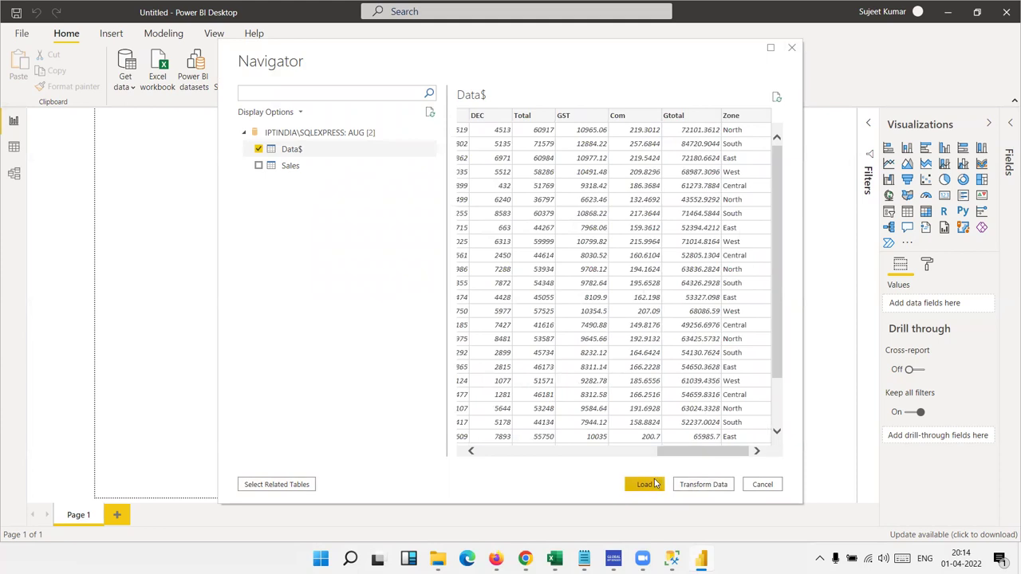
click(654, 485)
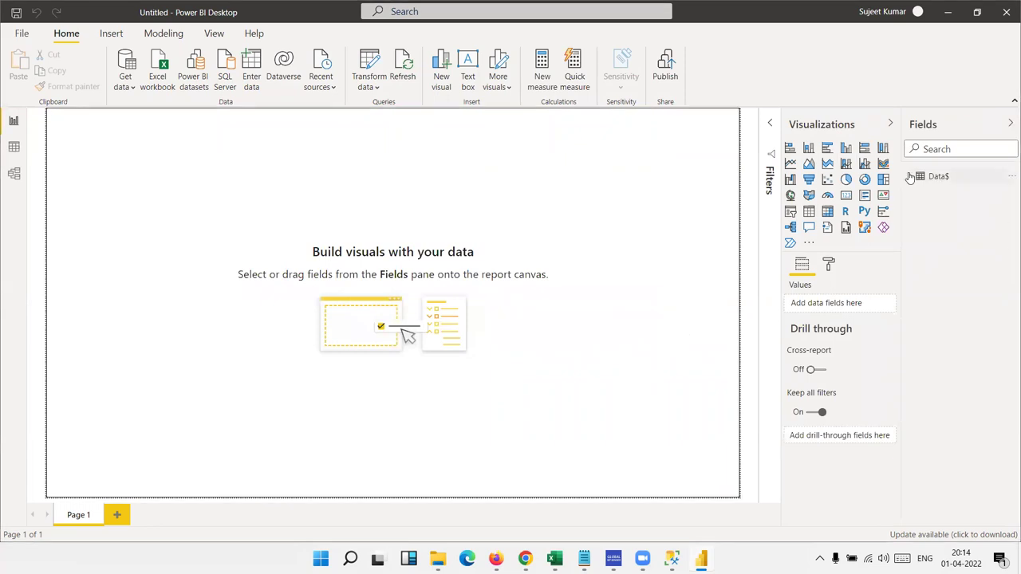
Step: Expand Data$ in the Fields pane and create a new blank measure
click(910, 176)
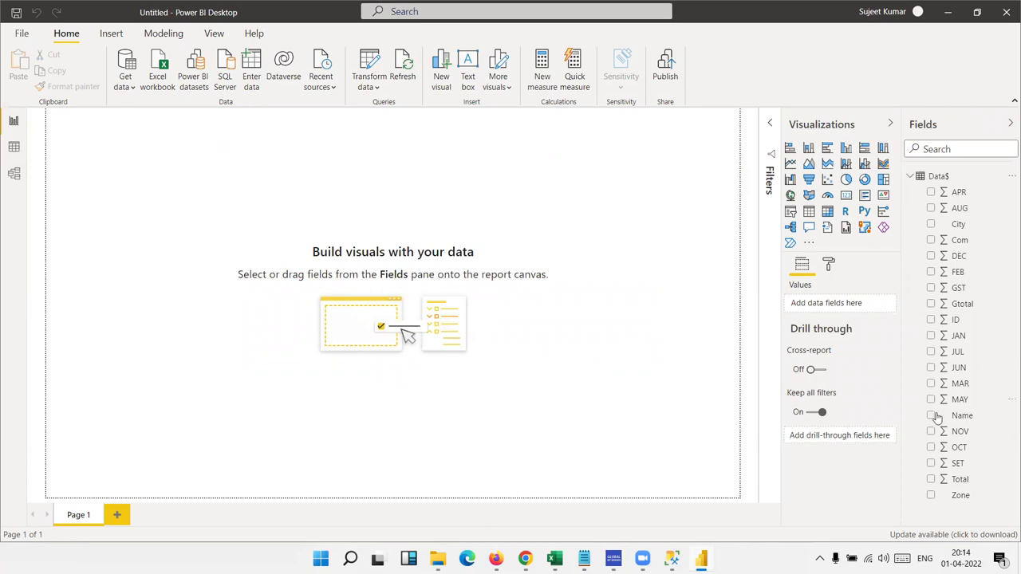
click(544, 89)
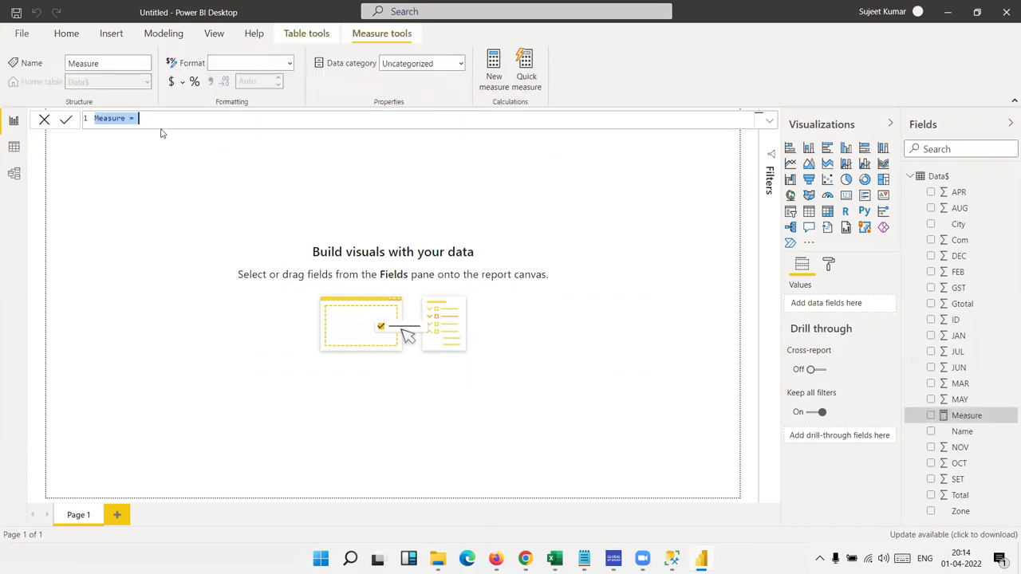
Step: Define the measure as TOTOL_Sales = SUM('Data$'[Total]) and commit it
double_click(118, 122)
text(TOTOL))
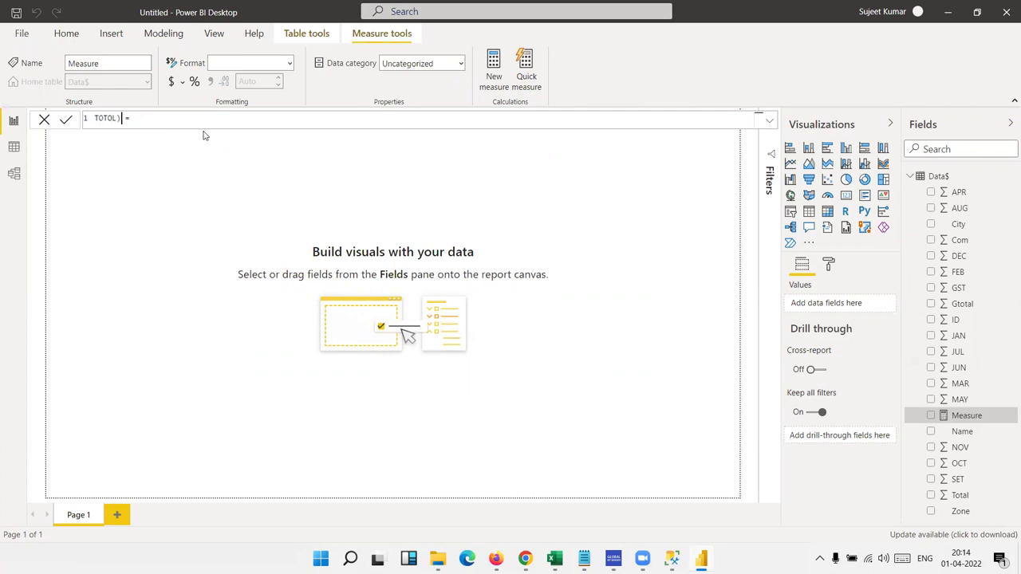
key(BackSpace)
text(les)
click(240, 125)
text(um)
key(Tab)
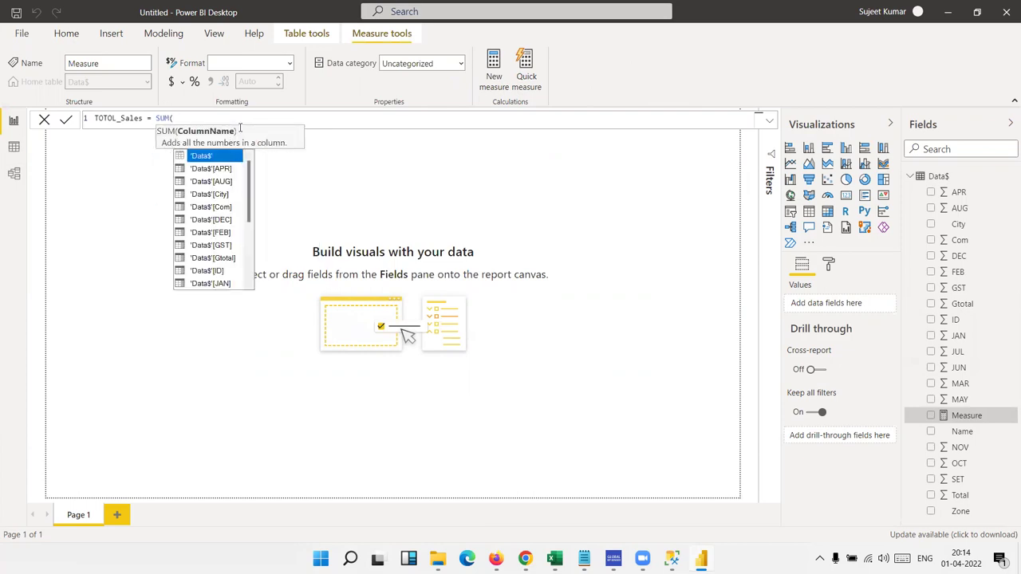
key(Down)
key(Down)
key(Down)
key(Down)
key(Down)
key(Down)
key(Down)
key(Down)
key(Down)
key(Down)
key(Down)
key(Down)
key(Up)
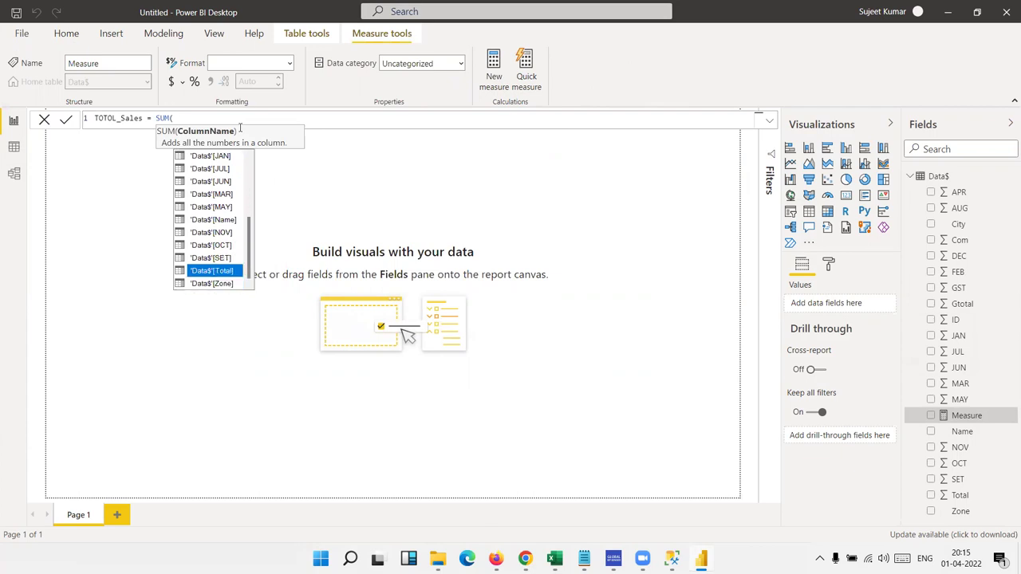
key(Down)
key(Up)
key(Tab)
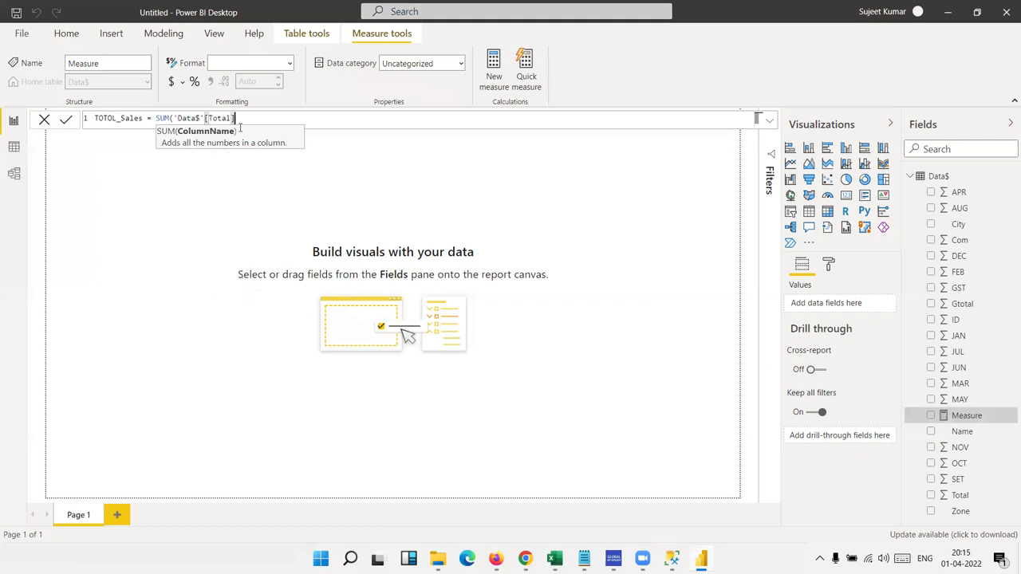
text())
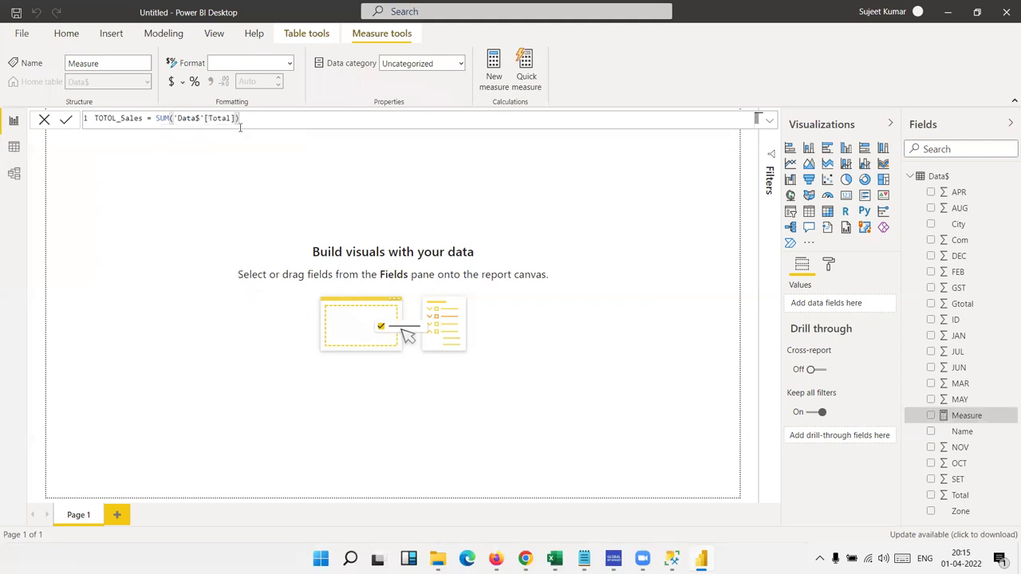
key(Return)
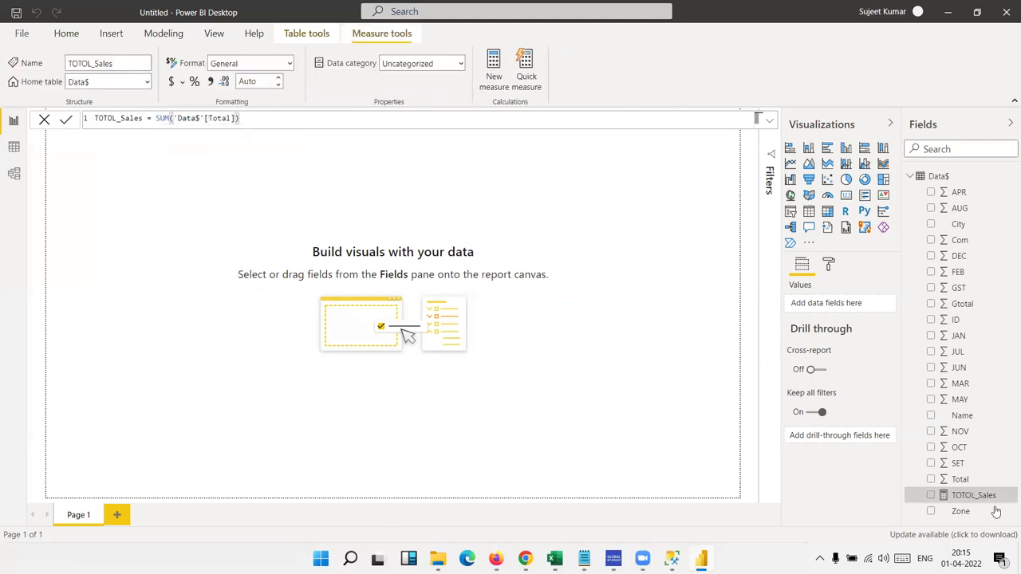
Step: Create a Total_GST measure as SUM('Data$'[GST])
click(490, 80)
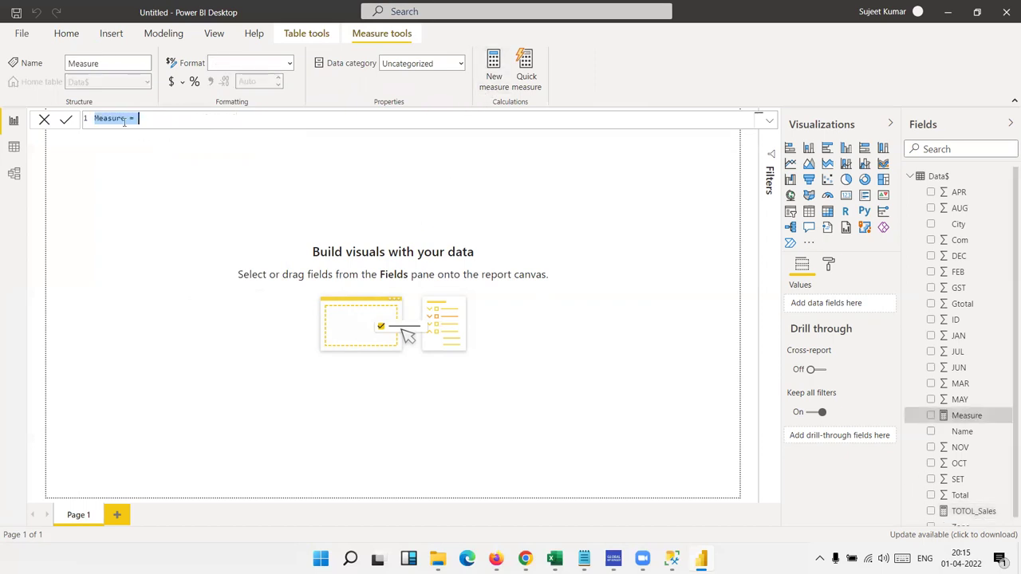
text(Total_)
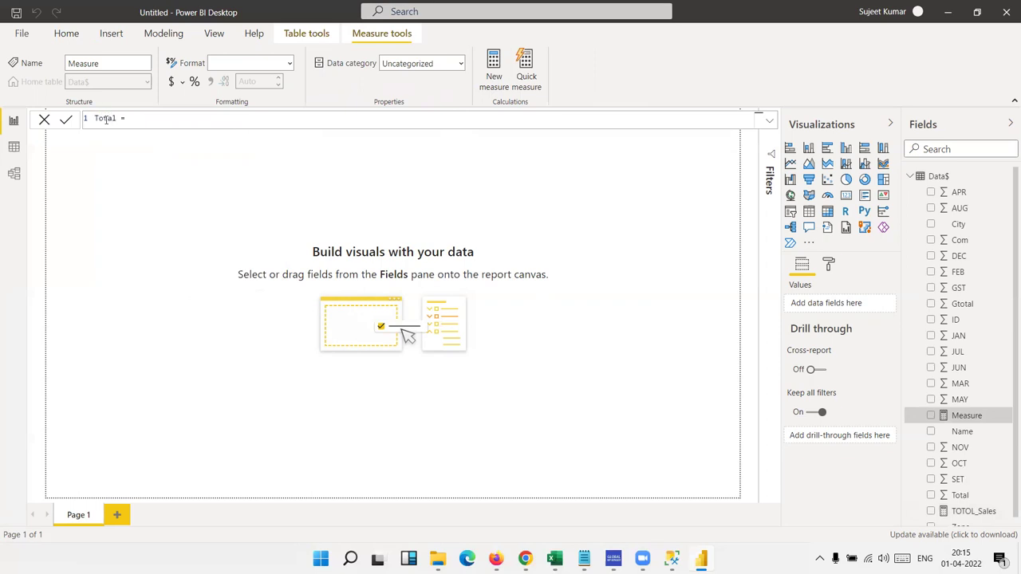
text(GST = )
text(SUM('Data$'[)
text(GS)
key(Tab)
text())
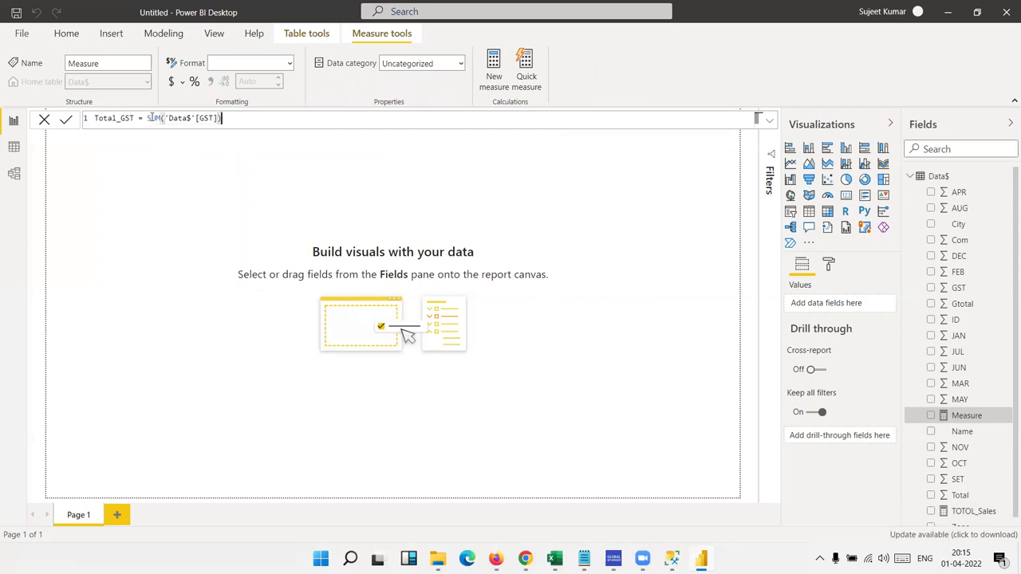
key(Return)
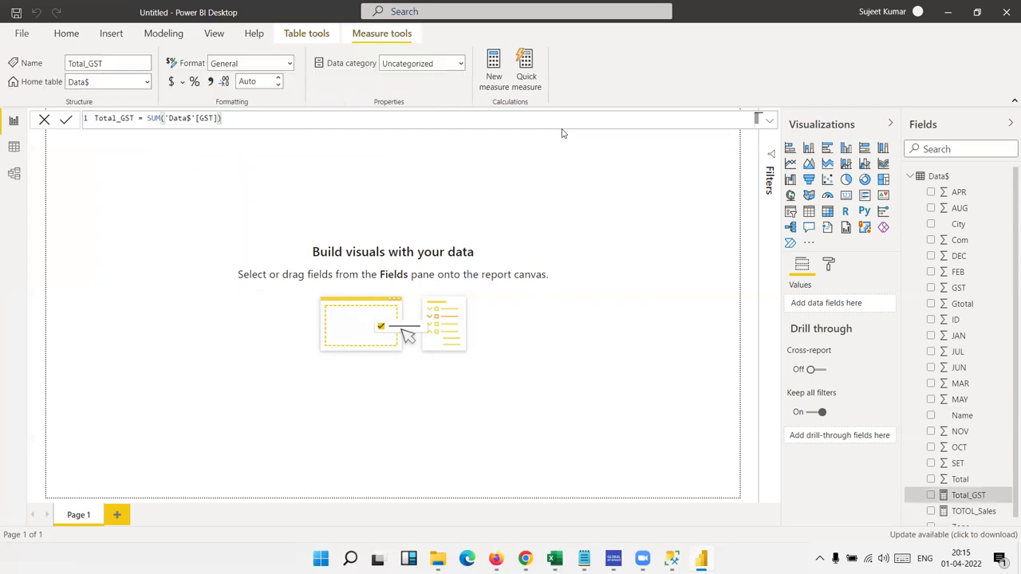
Step: Create a Total_Com measure as SUM('Data$'[Com])
click(493, 80)
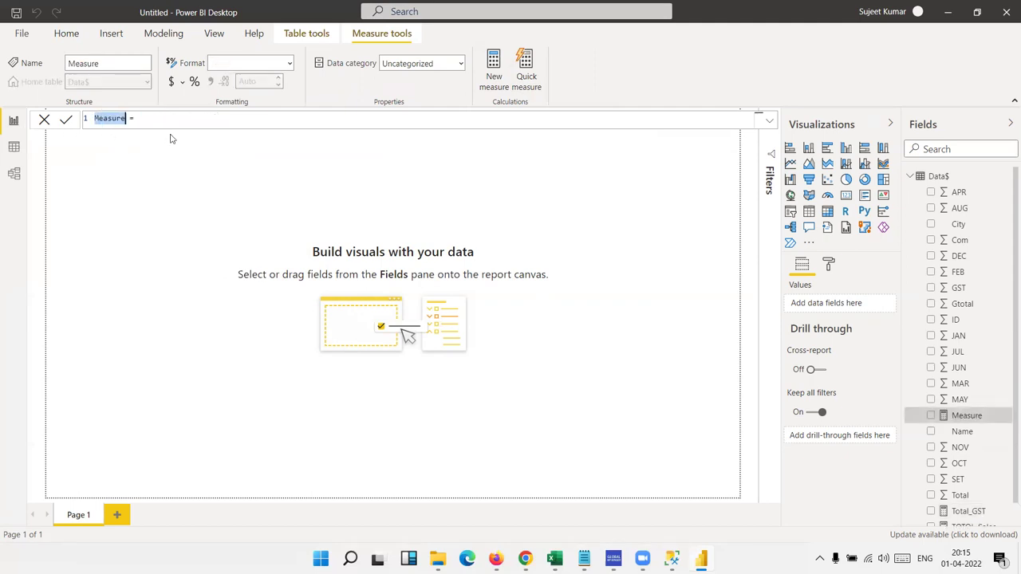
text(Total_Com = )
text(sum)
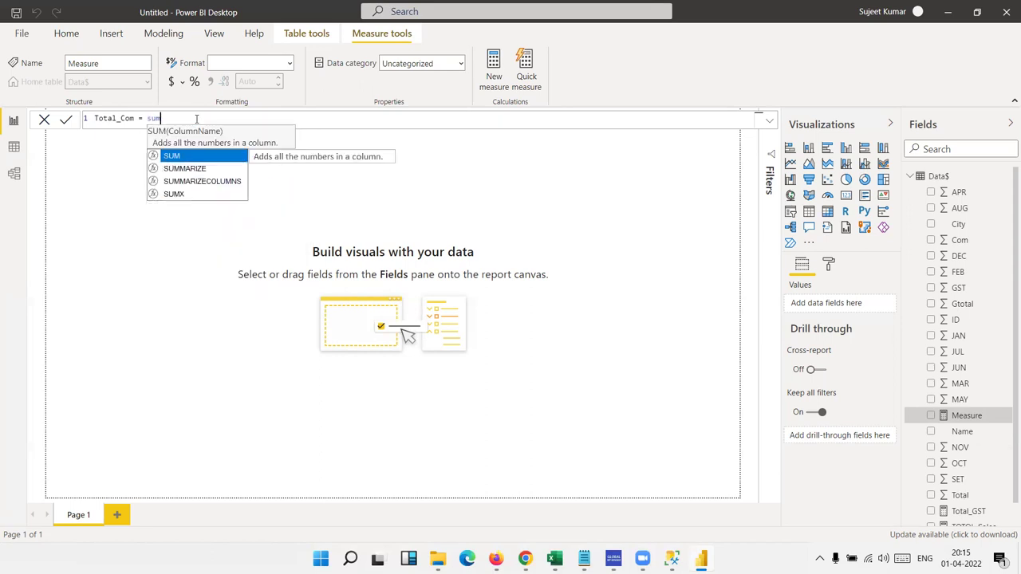
key(Tab)
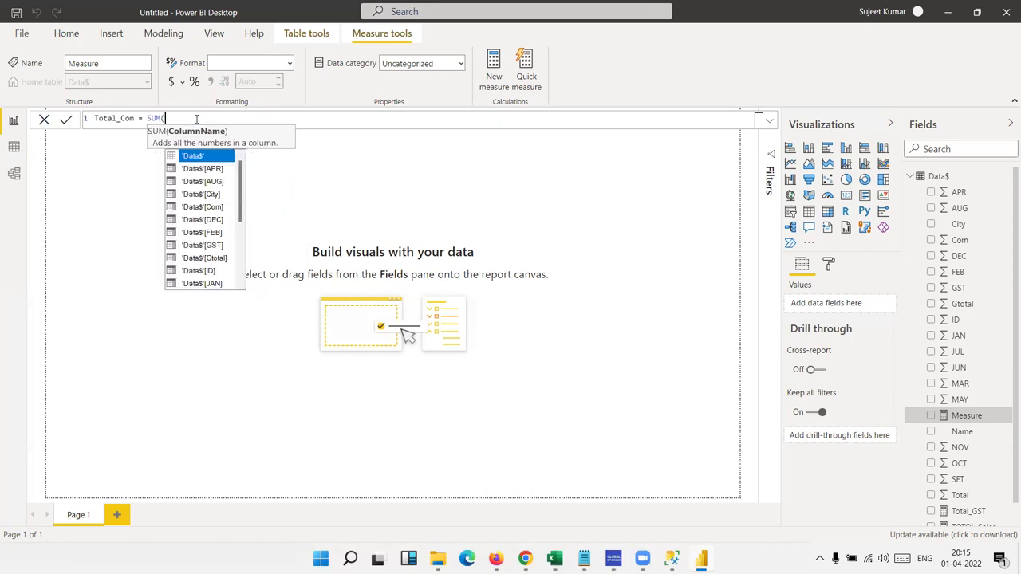
text(com)
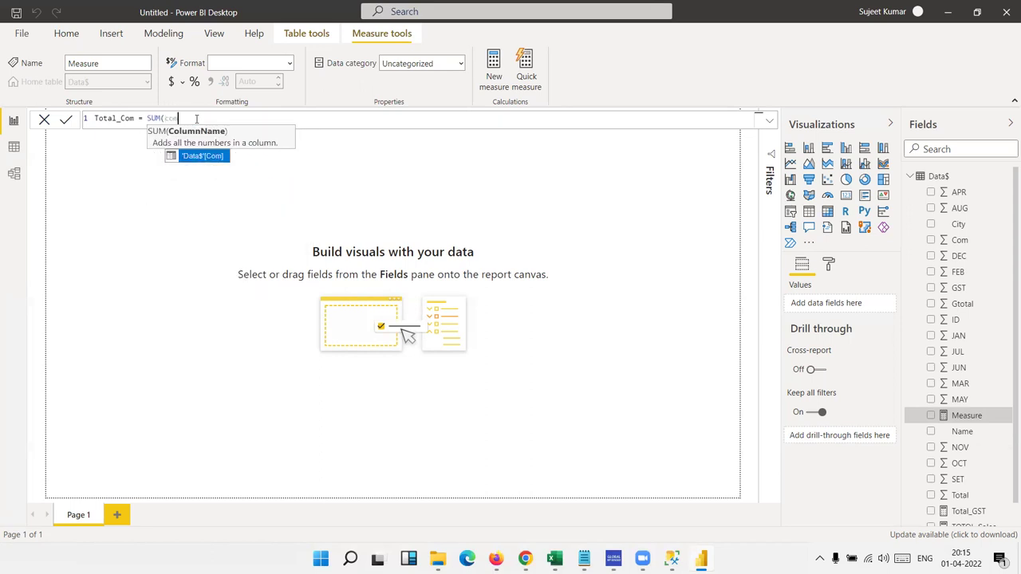
key(Tab)
text())
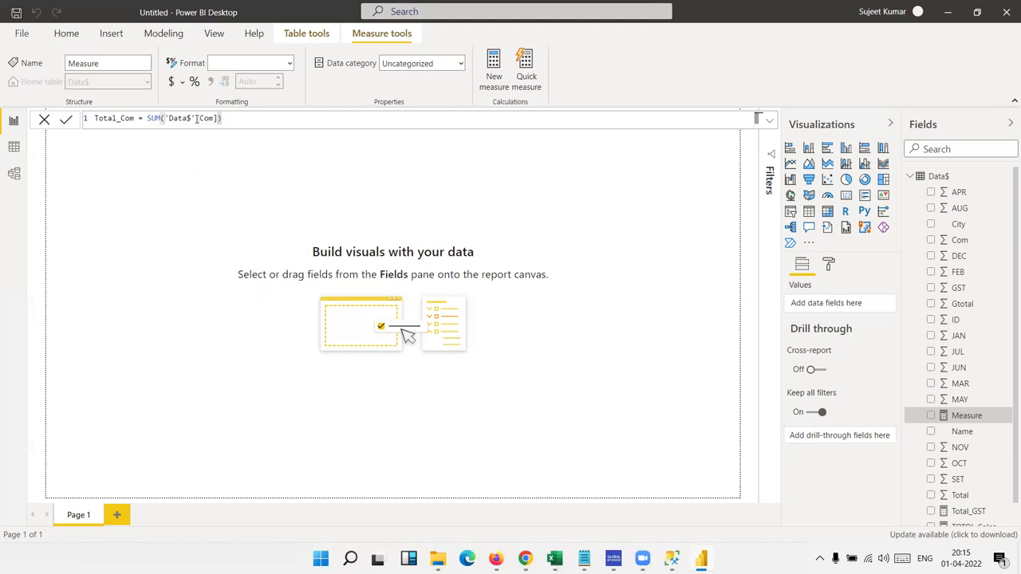
key(Return)
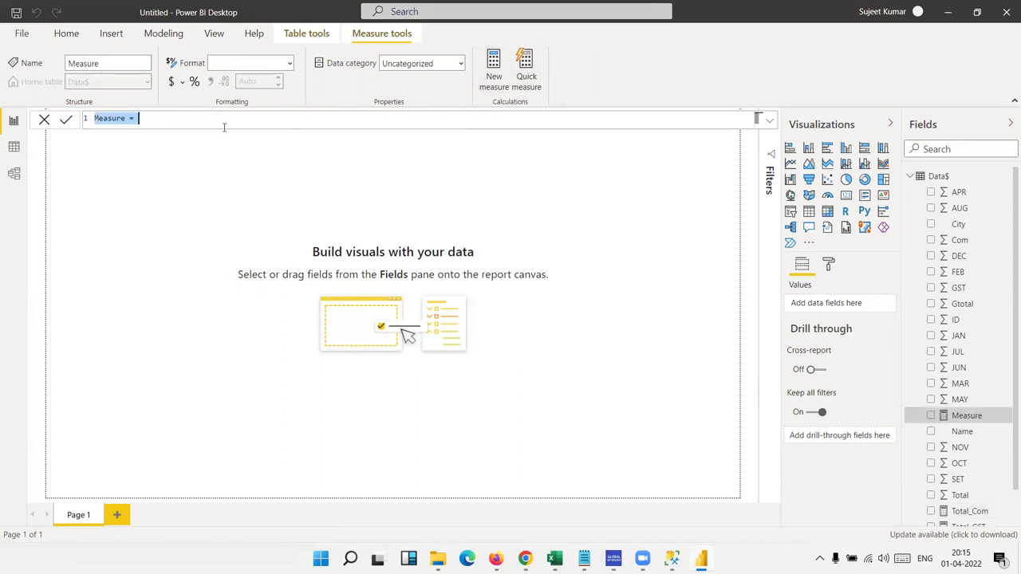
Step: Create a G_Total measure as SUM('Data$'[Gtotal])
double_click(119, 122)
text(G_Total = )
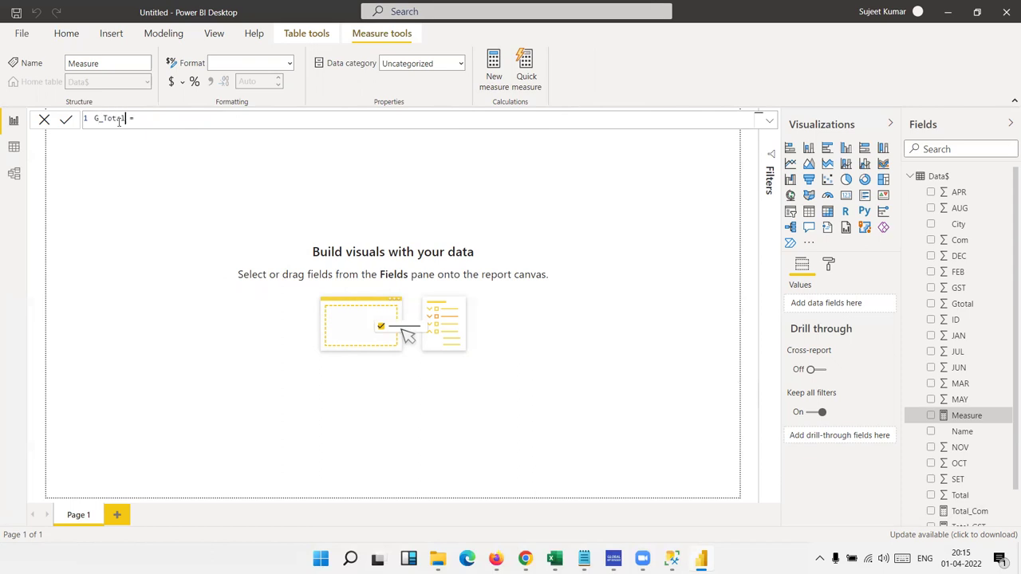
text(S)
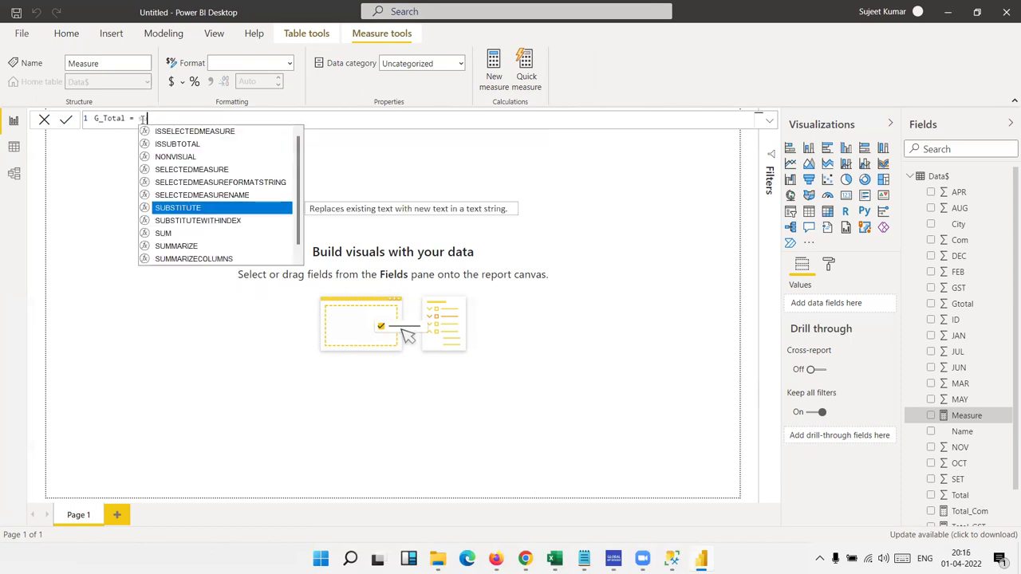
text(UM()
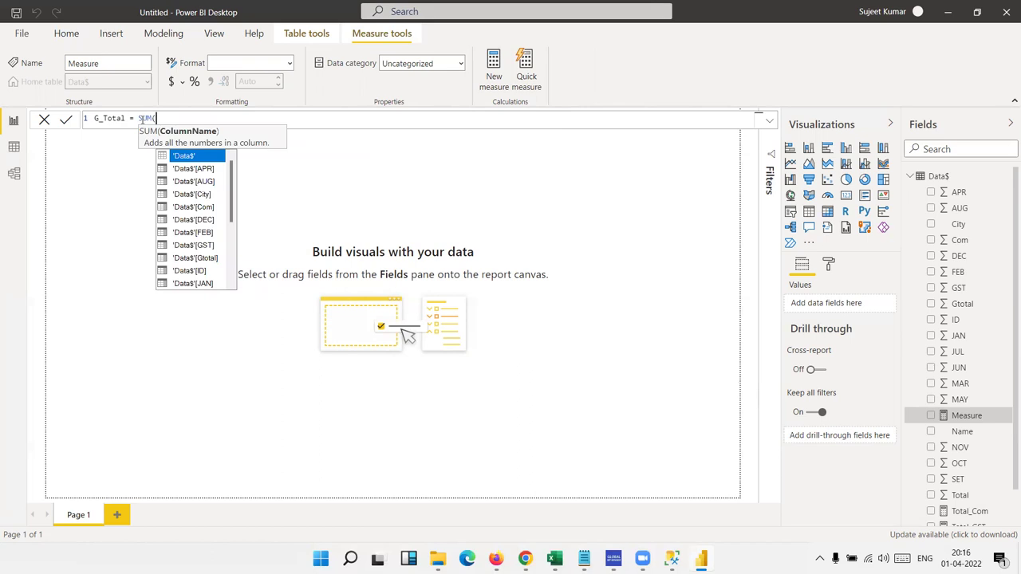
text(g)
key(Down)
key(Tab)
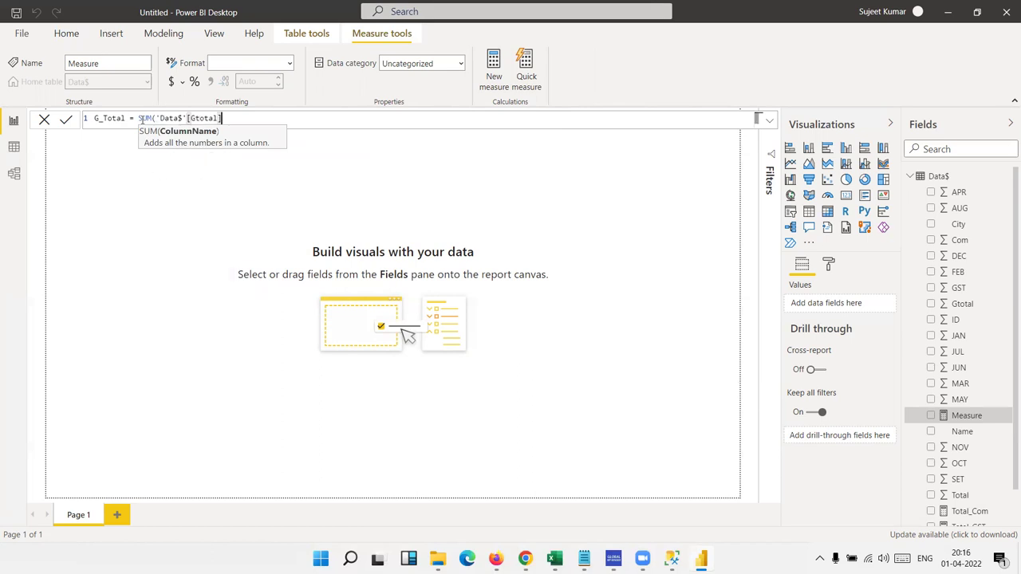
text())
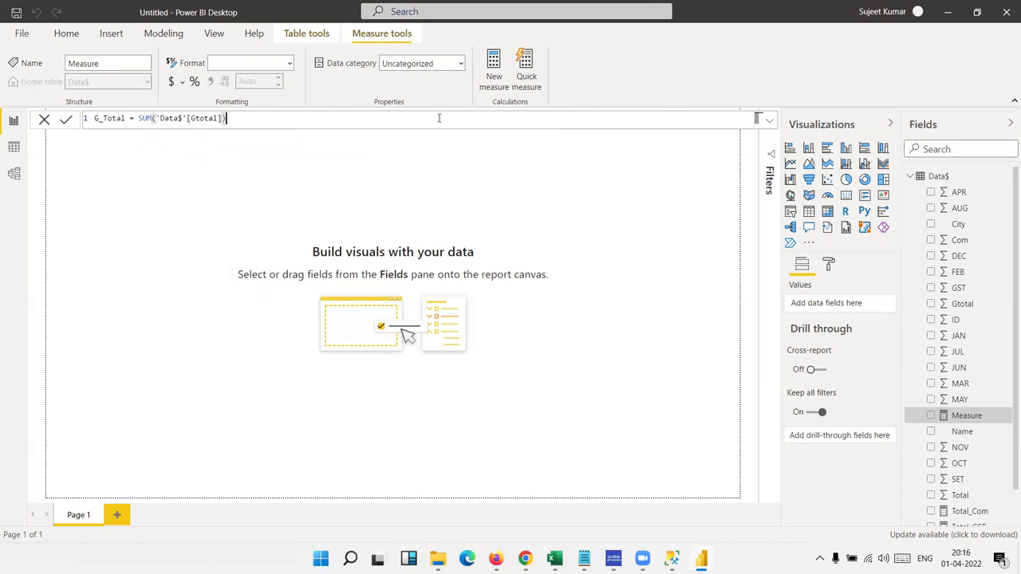
key(Return)
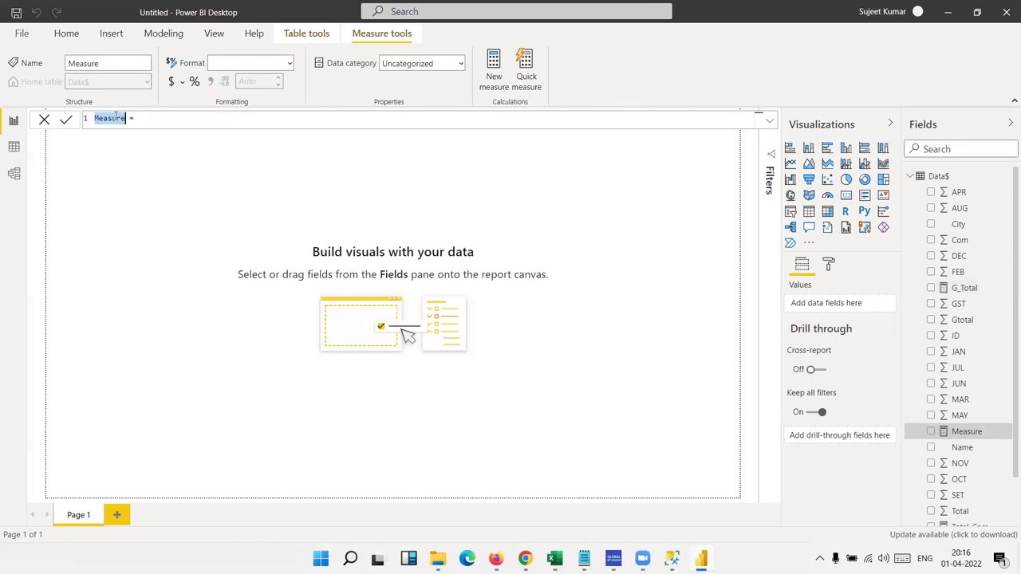
Step: Create a ToTal_BILL measure as COUNT('Data$'[ID])
text(ToTal_B)
text(ILL = co)
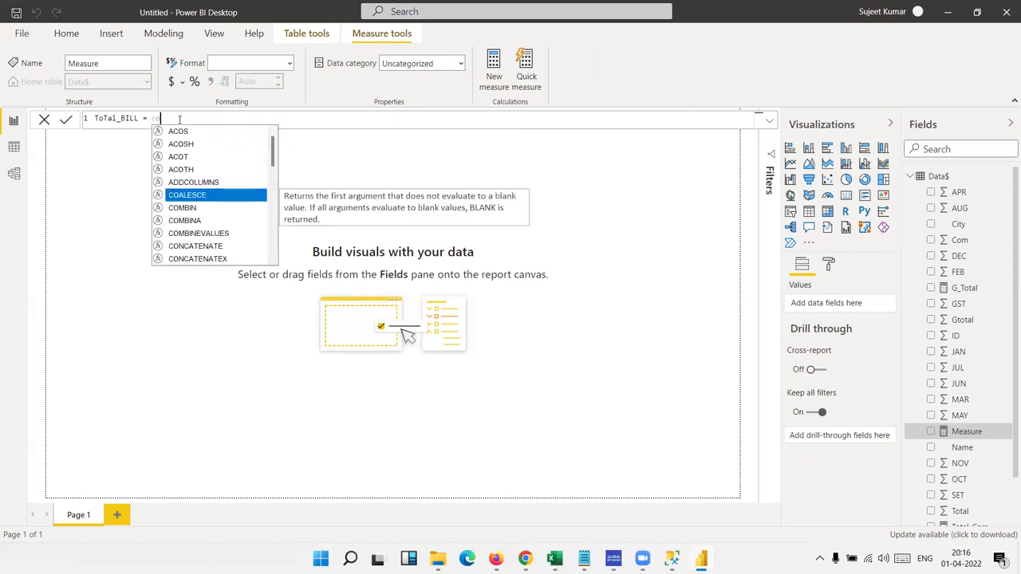
text(un)
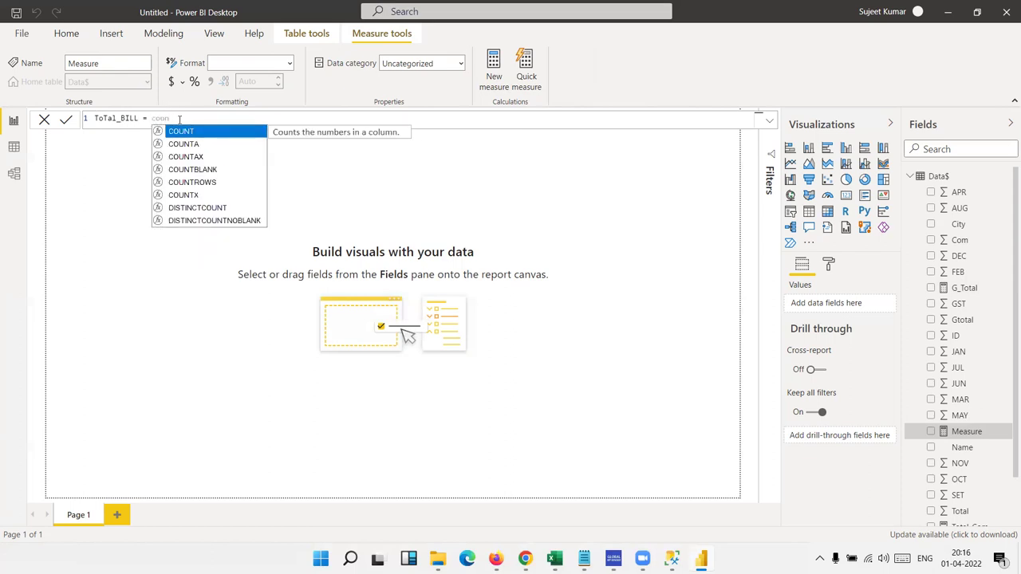
key(Tab)
key(Down)
key(Down)
key(Down)
key(Down)
key(Down)
key(Down)
key(Down)
key(Down)
key(Down)
key(Tab)
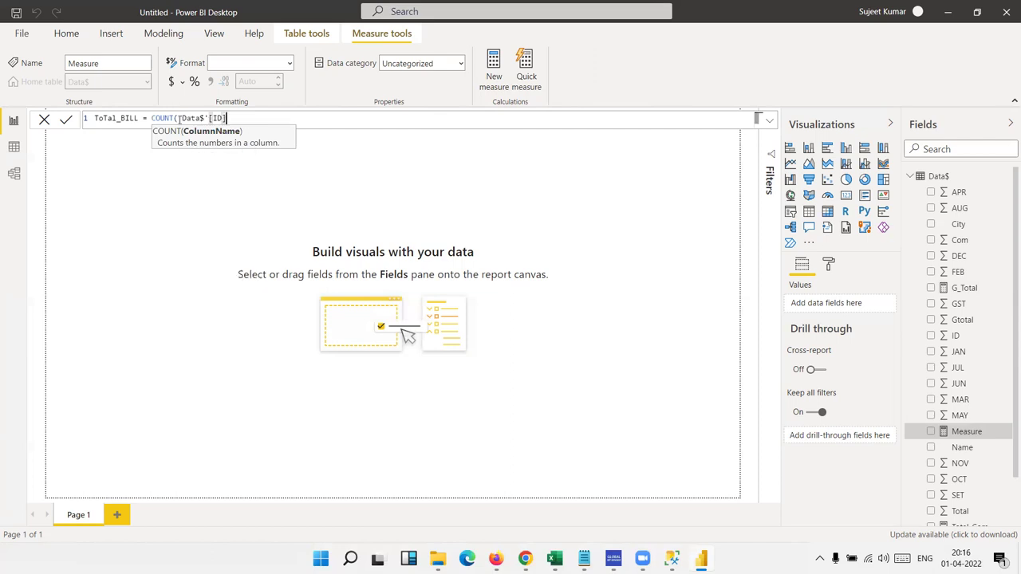
text())
key(Return)
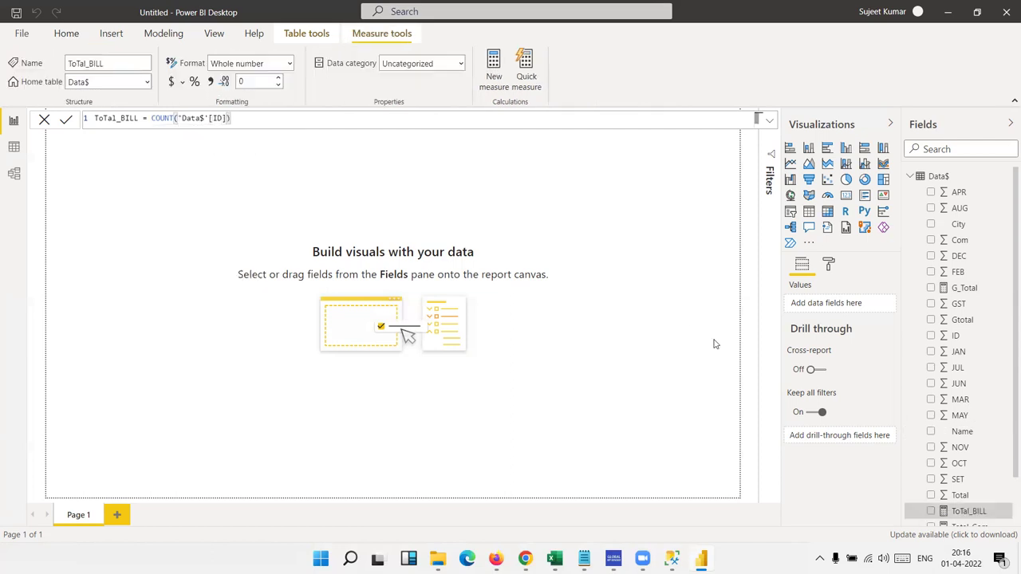
Step: Add a card showing TOTOL_Sales (43.30M) and resize it at the page's top-left
click(846, 196)
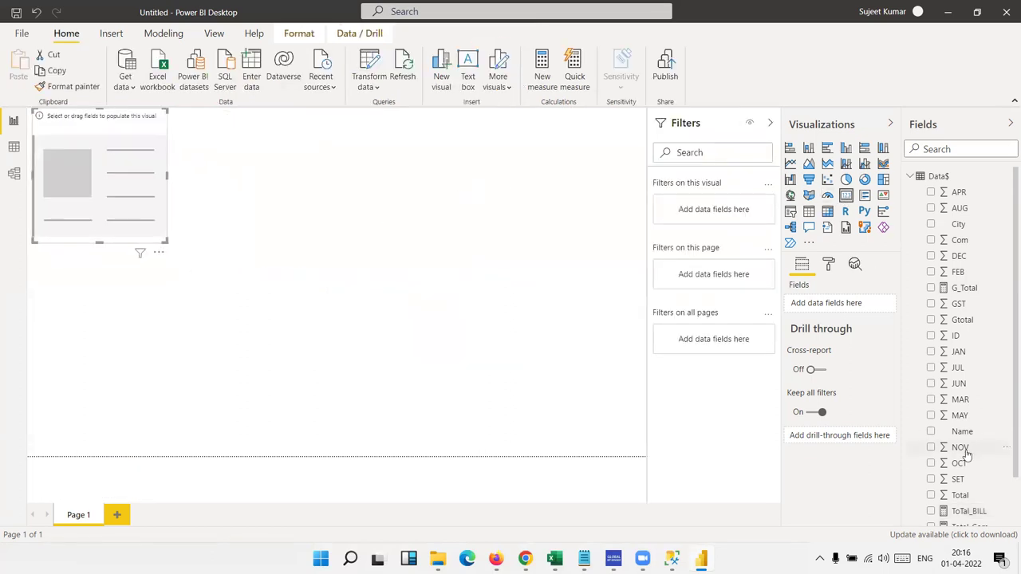
scroll(977, 479, down, 2)
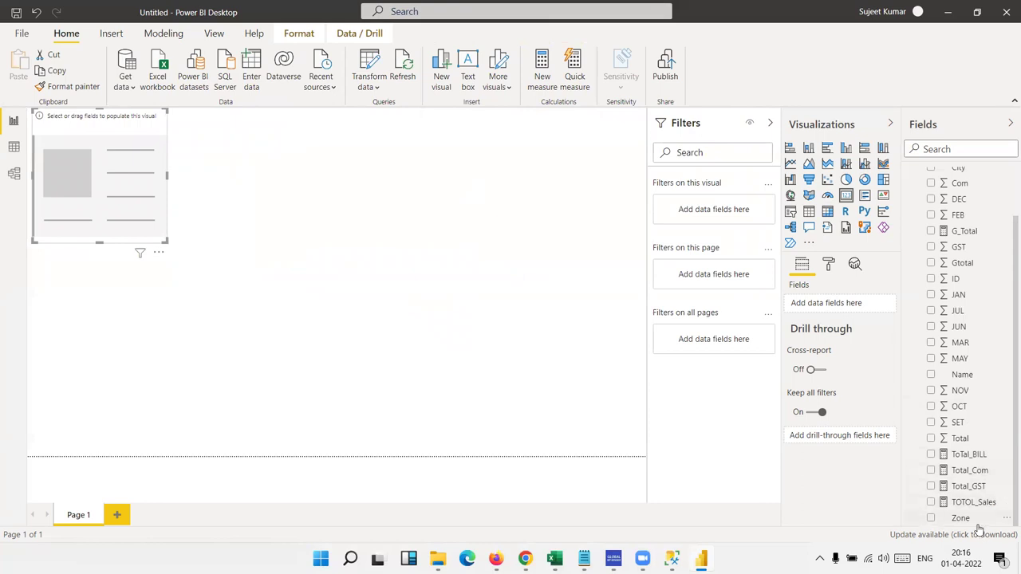
drag(979, 502, 67, 179)
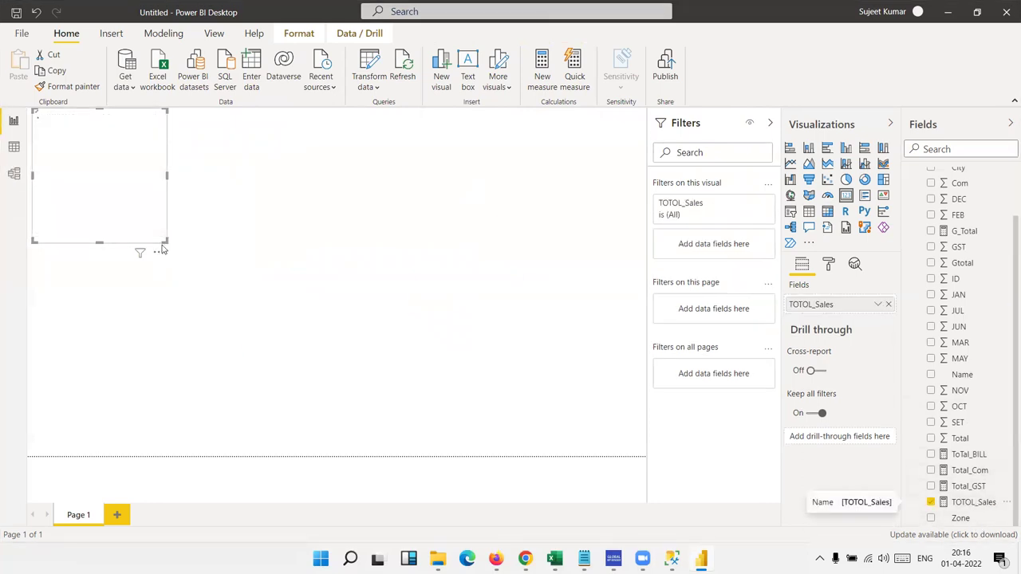
drag(168, 242, 194, 147)
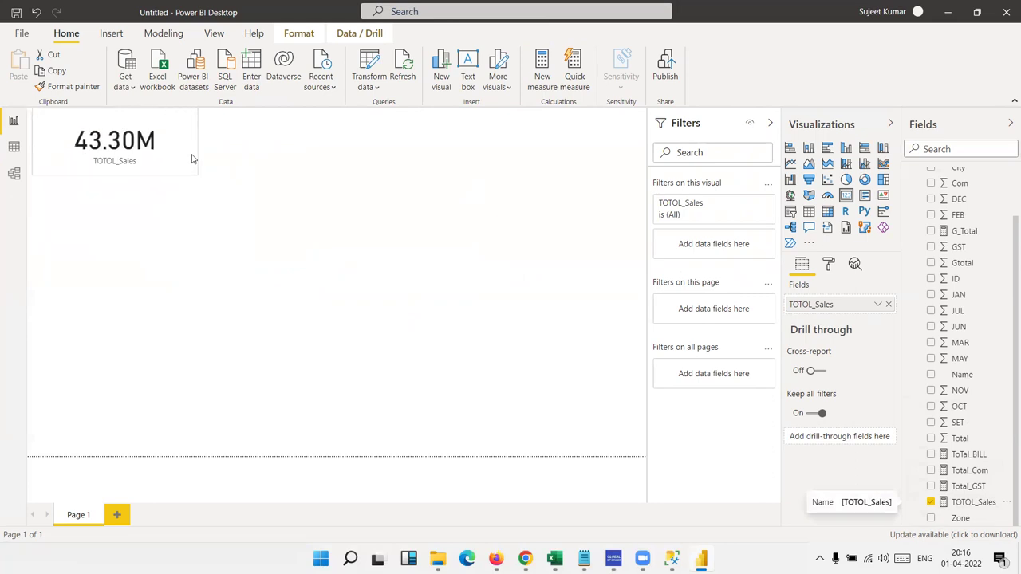
mouse_move(125, 148)
mouse_down()
mouse_move(112, 157)
mouse_move(138, 163)
mouse_up()
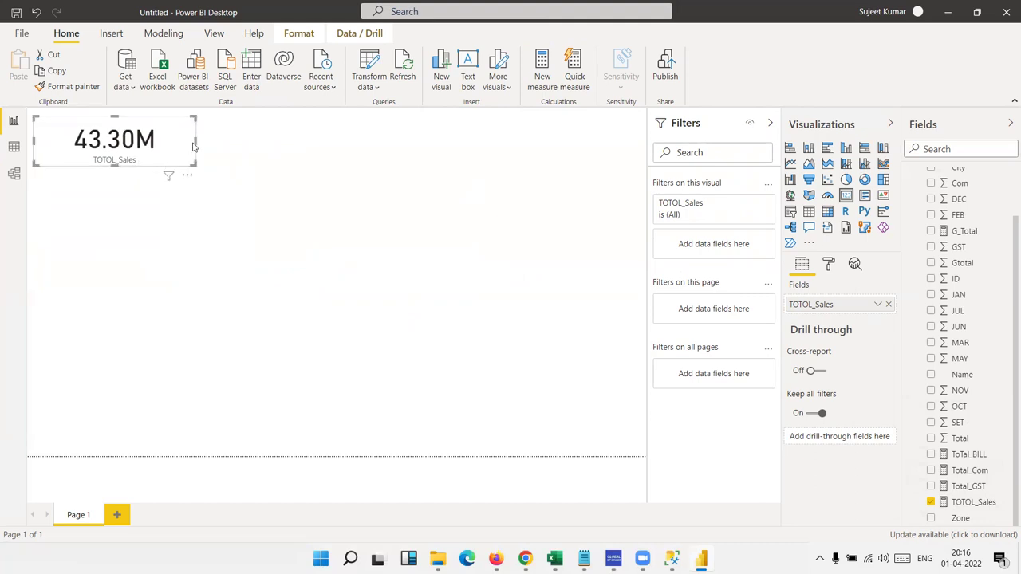
drag(195, 139, 177, 140)
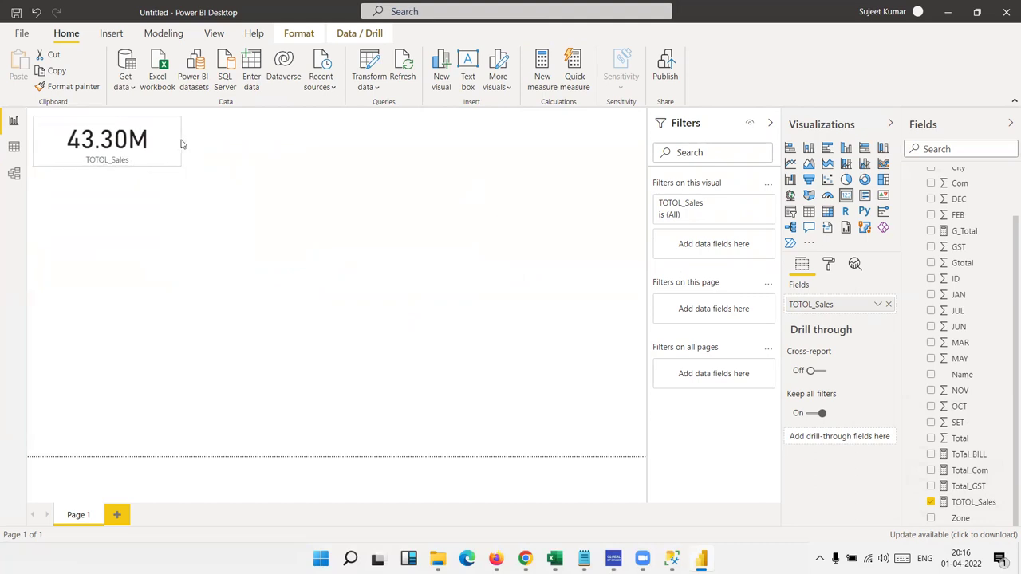
click(223, 214)
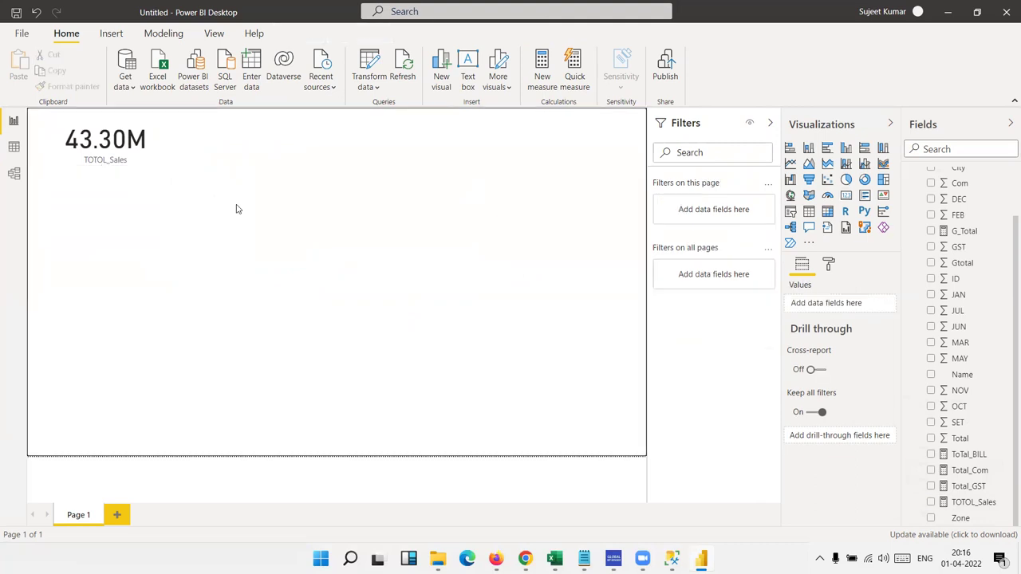
Step: Set the TOTOL_Sales card's background colour to blue
click(147, 158)
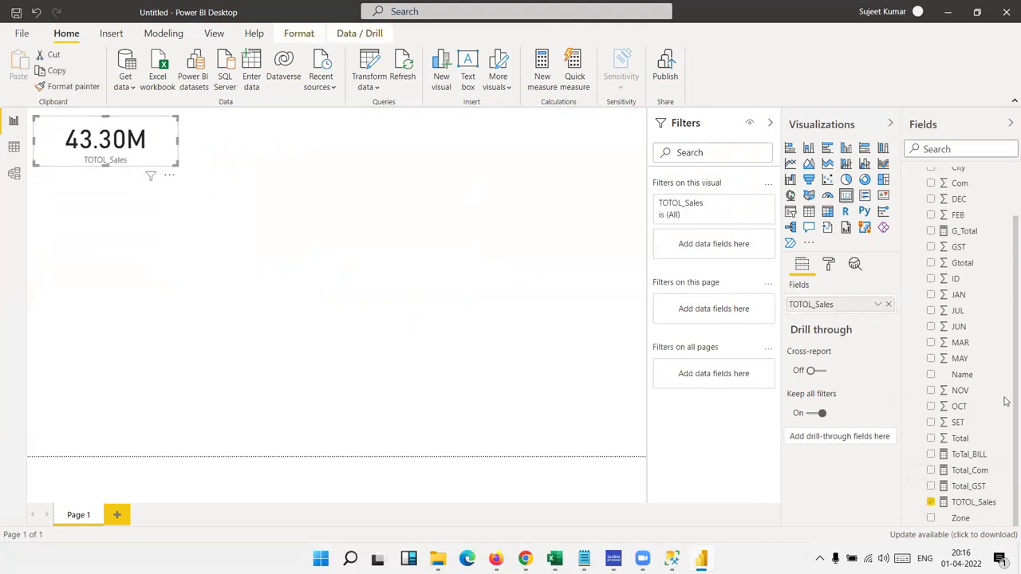
click(833, 271)
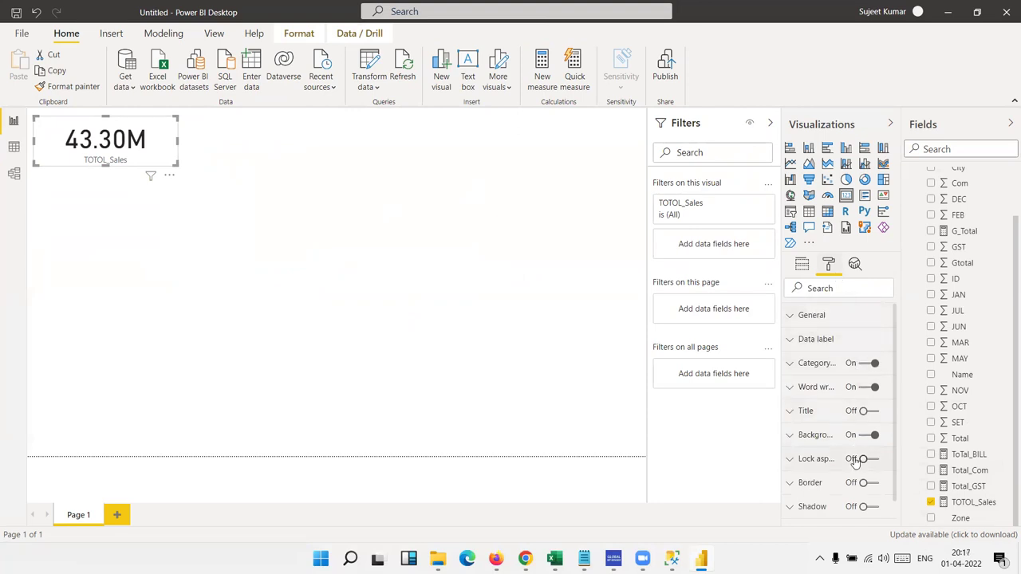
click(814, 437)
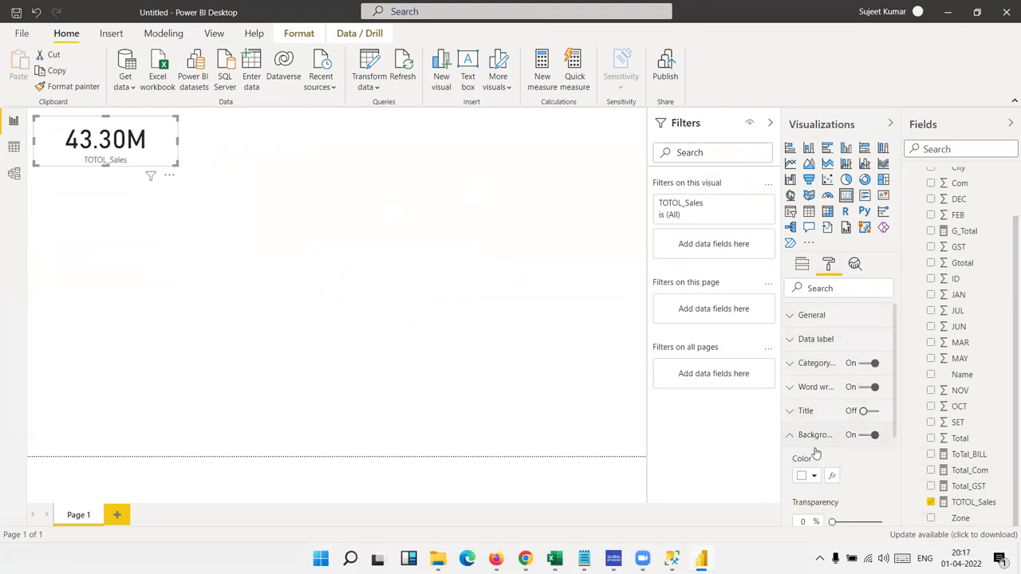
click(815, 477)
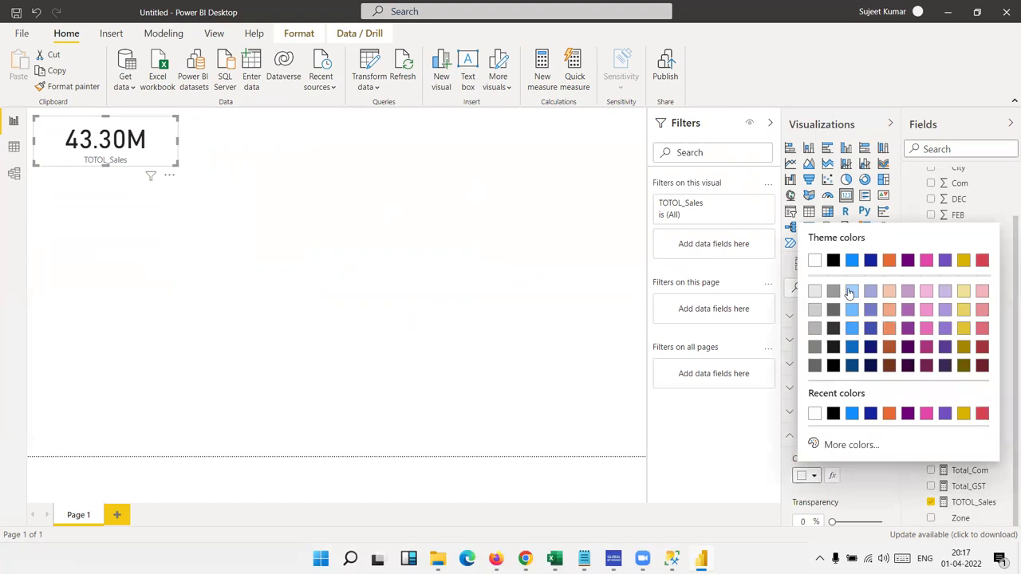
click(852, 260)
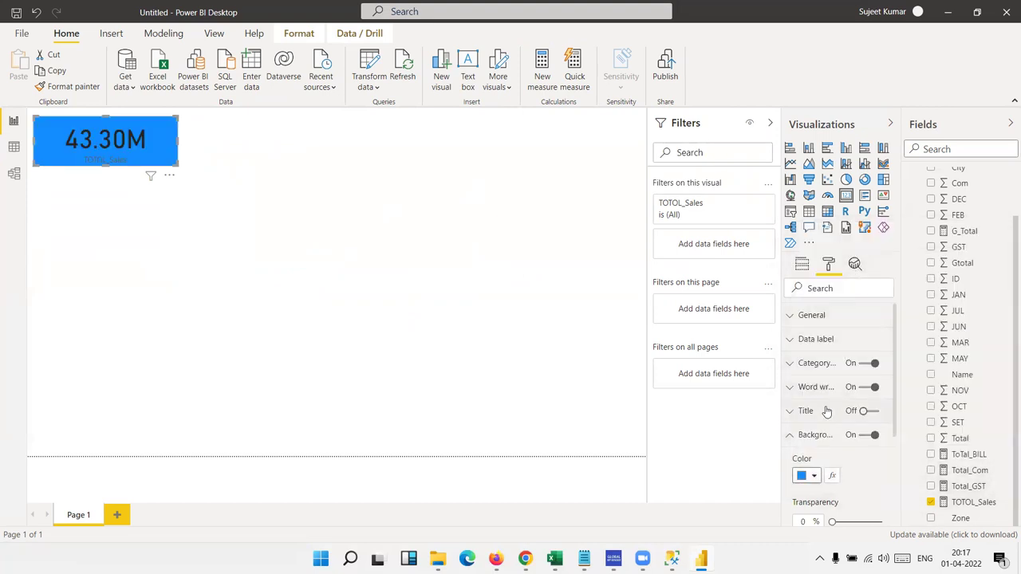
scroll(838, 416, down, 3)
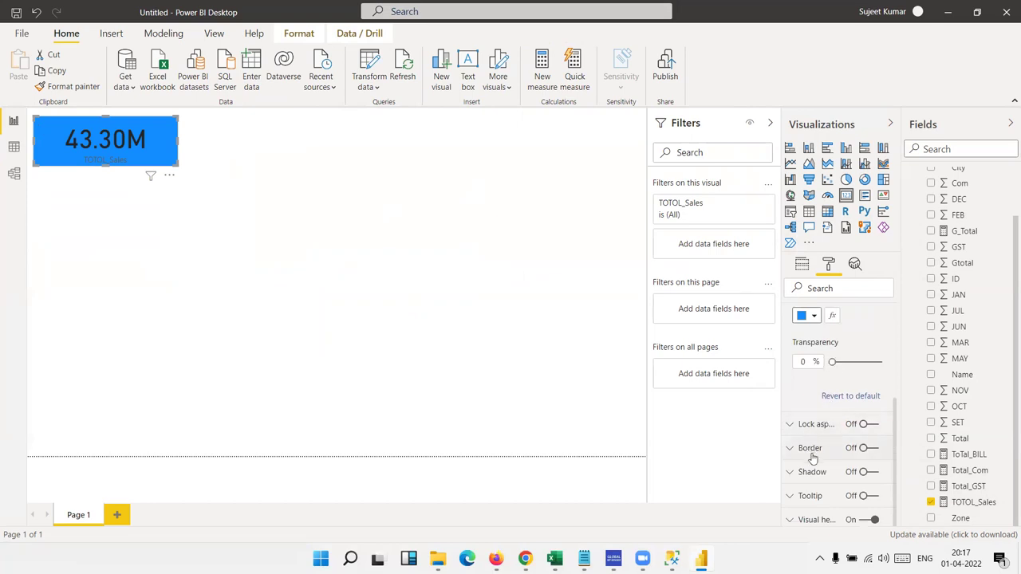
scroll(814, 460, up, 3)
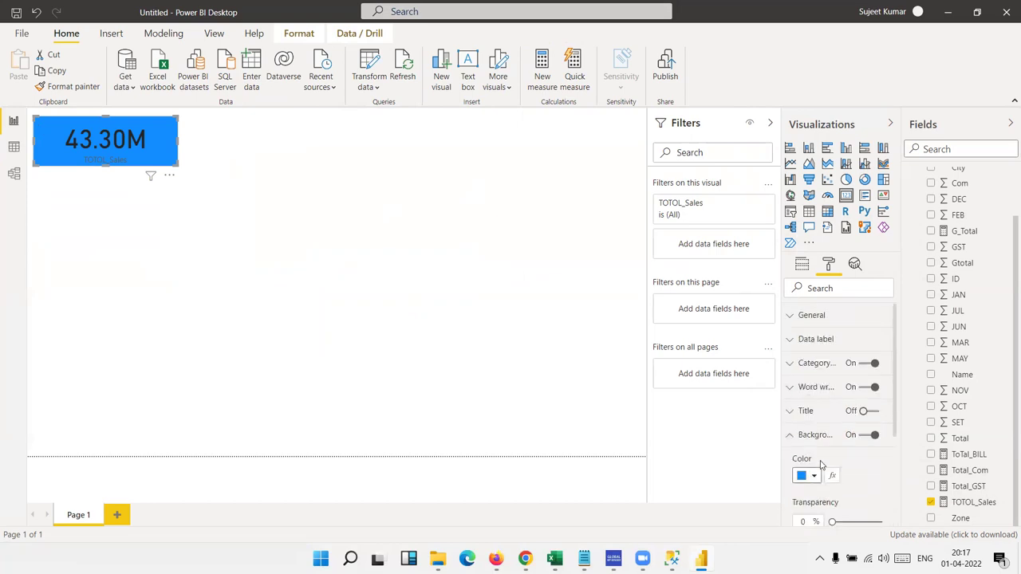
Step: Make the card value white with display units None, widening the card to fit 4,32,96,726.00
click(803, 341)
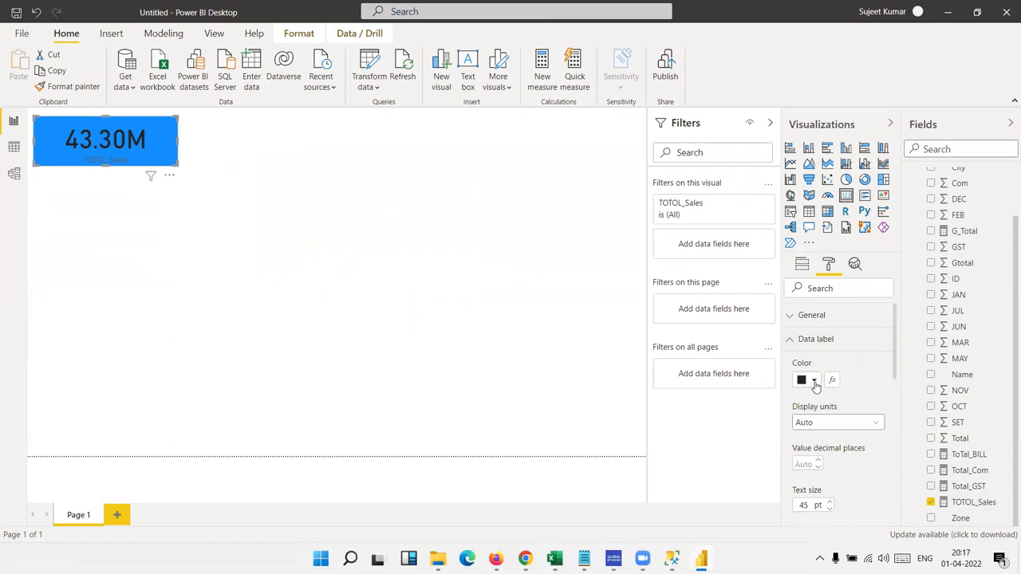
click(814, 381)
click(817, 166)
scroll(855, 433, down, 2)
scroll(850, 419, down, 2)
scroll(846, 415, up, 4)
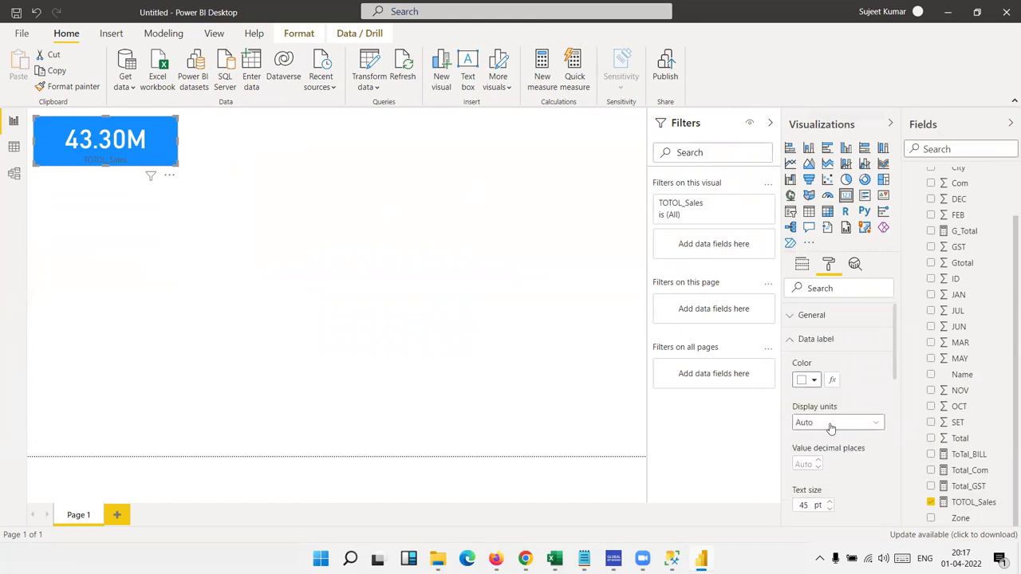
click(829, 424)
click(826, 453)
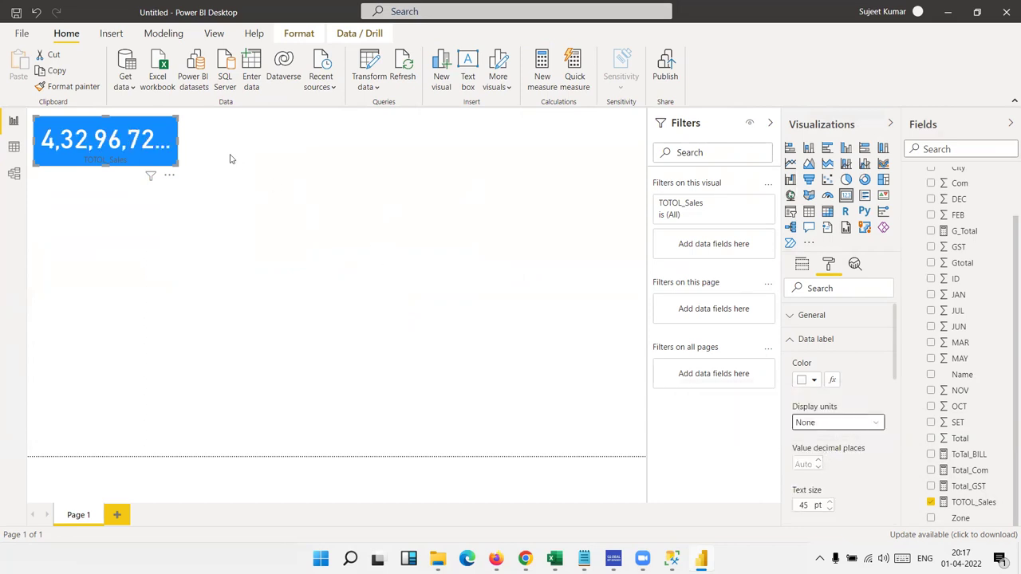
drag(177, 141, 207, 146)
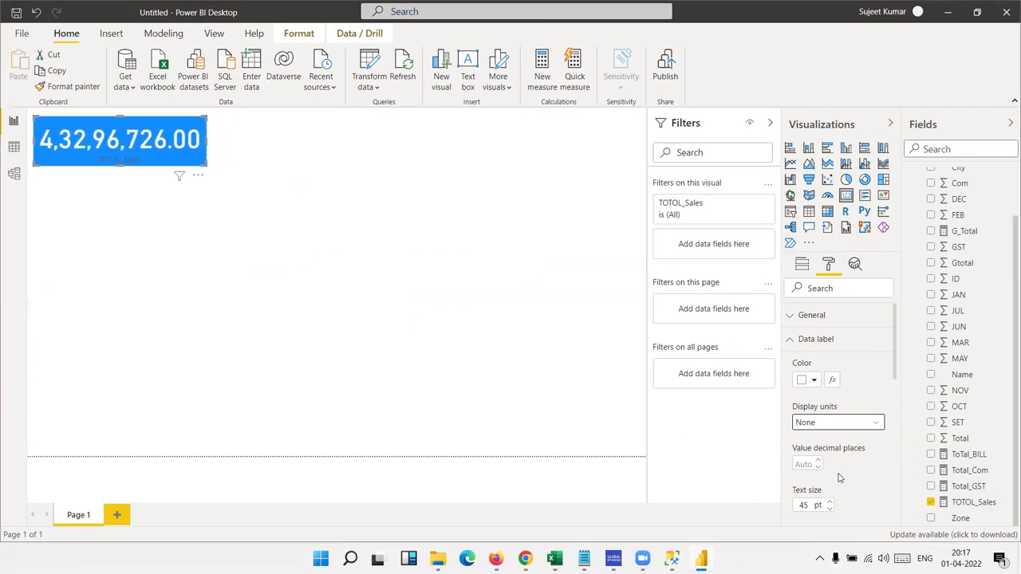
Step: Set the card's category label colour to white
scroll(868, 420, down, 5)
scroll(866, 416, up, 5)
scroll(824, 407, down, 5)
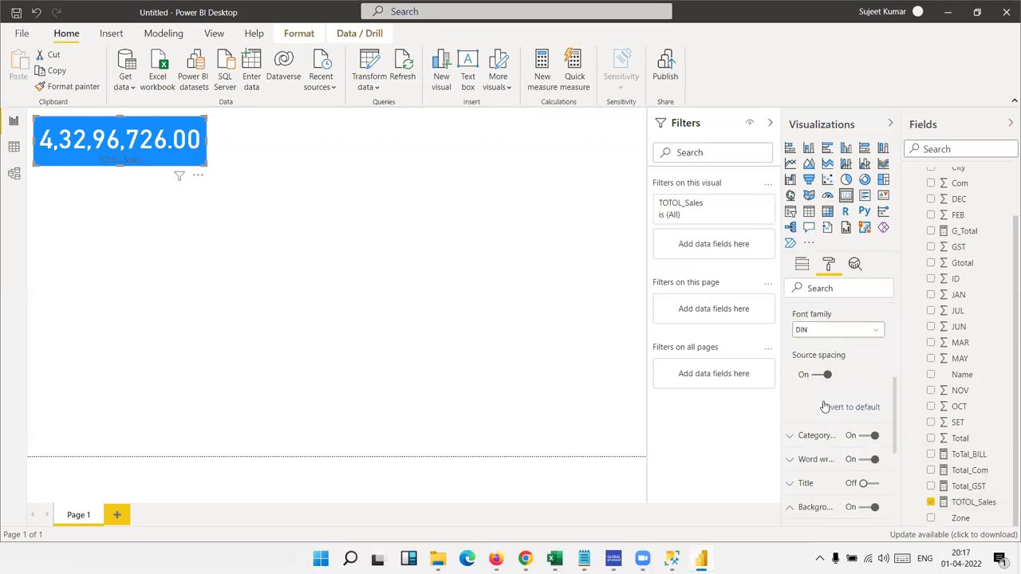
scroll(816, 443, down, 3)
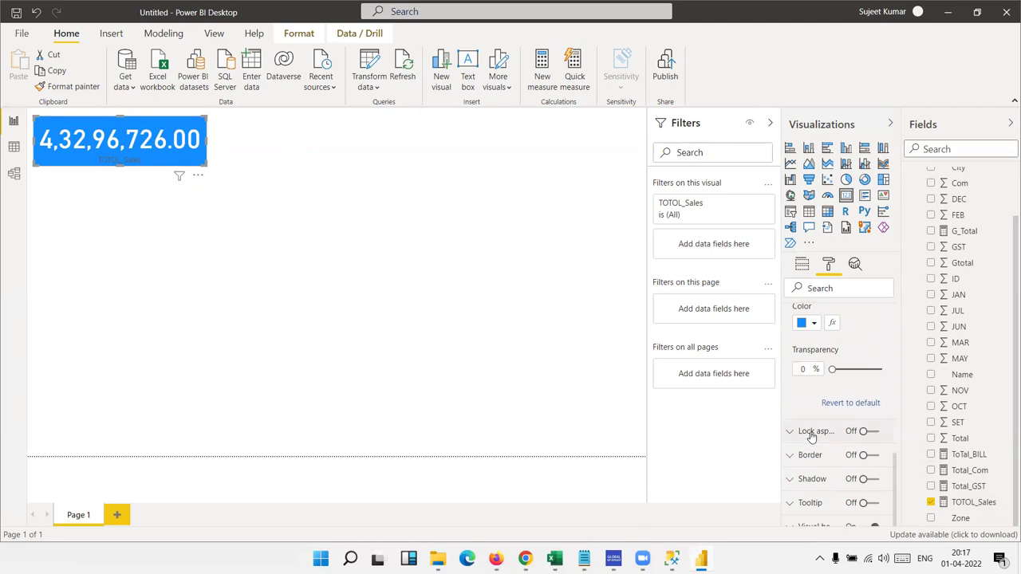
scroll(829, 451, up, 3)
scroll(830, 448, up, 2)
scroll(796, 383, up, 5)
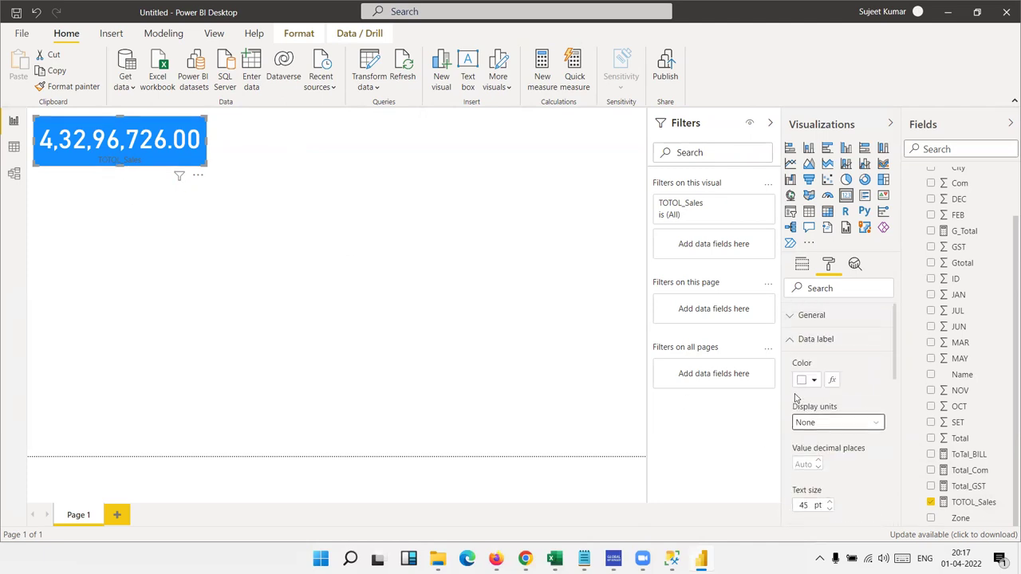
click(791, 341)
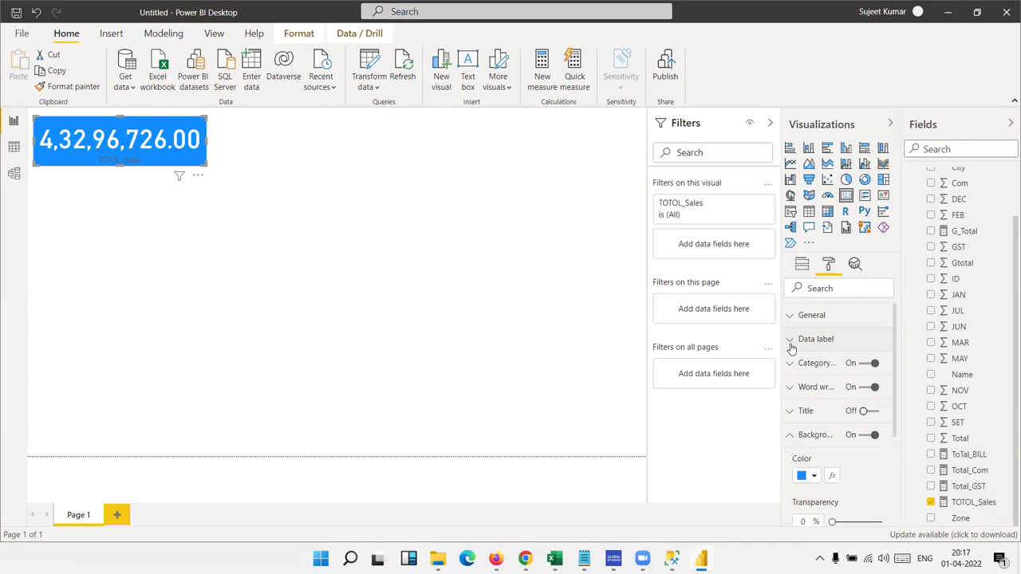
click(794, 364)
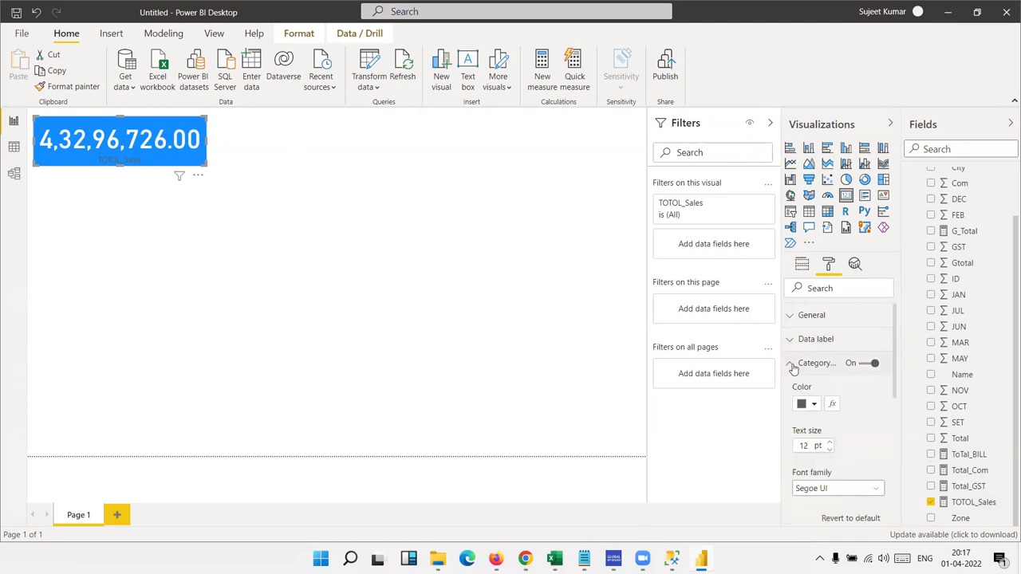
click(814, 405)
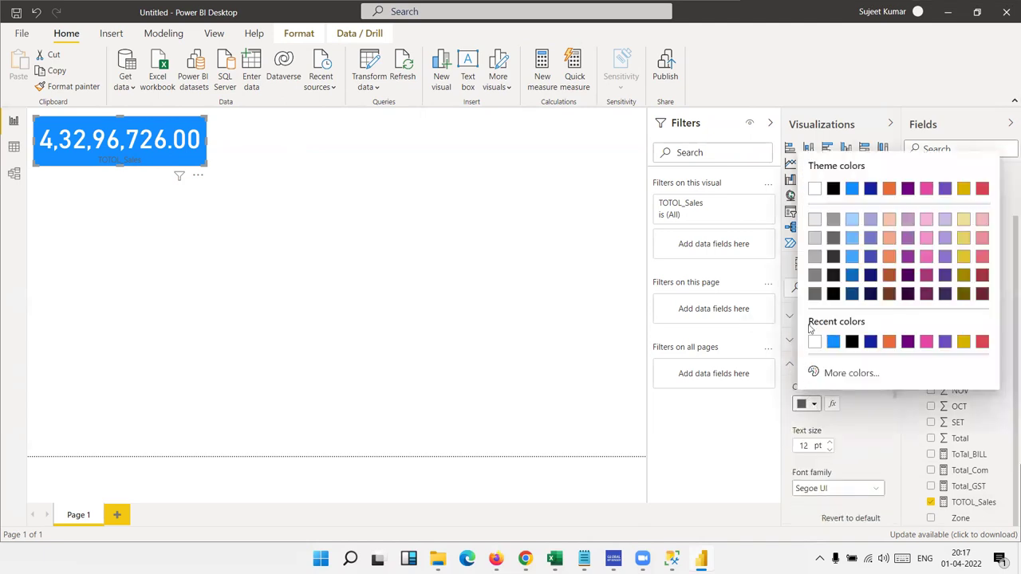
click(810, 191)
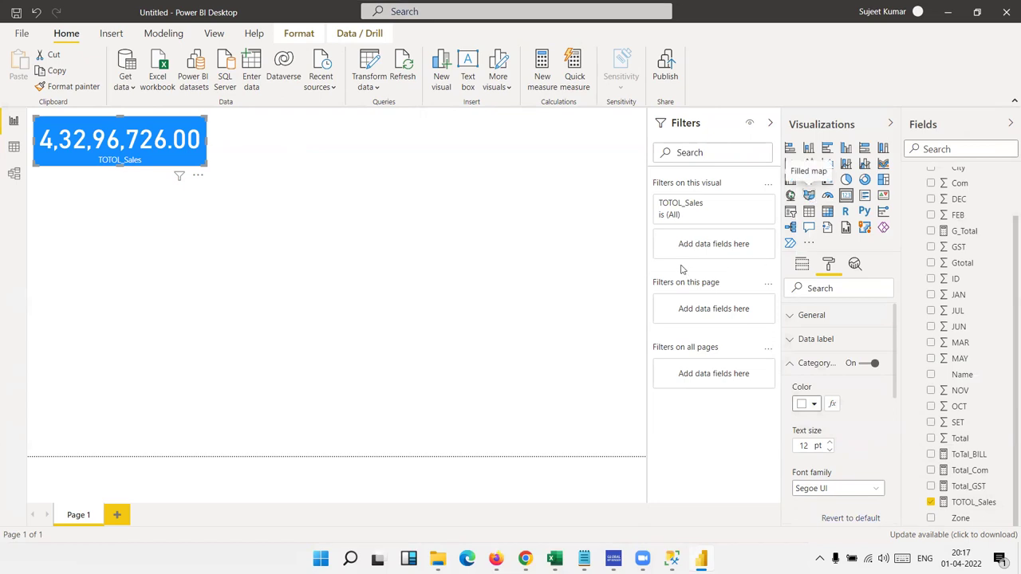
click(253, 219)
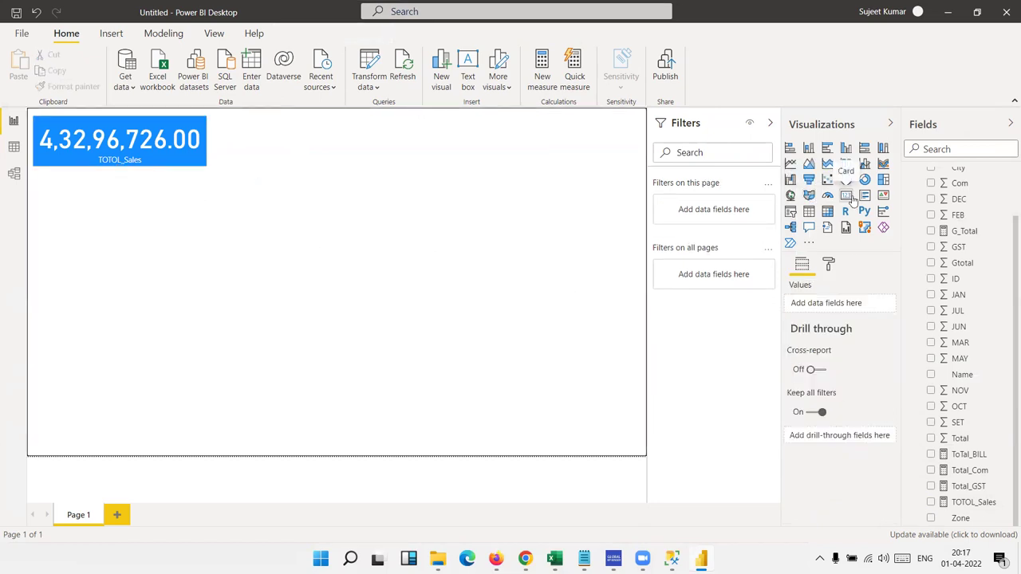
drag(167, 234, 339, 153)
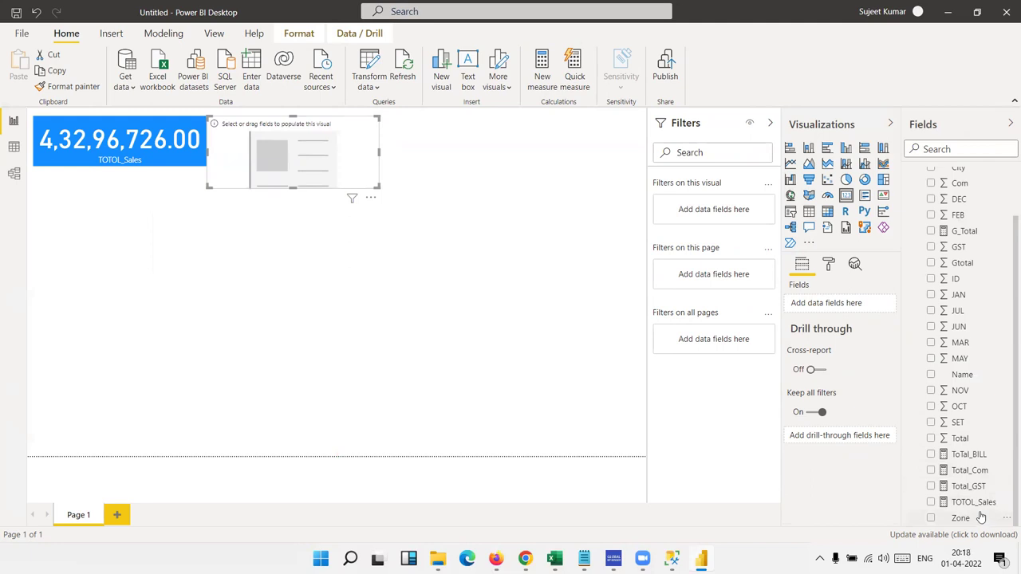
drag(981, 494, 359, 165)
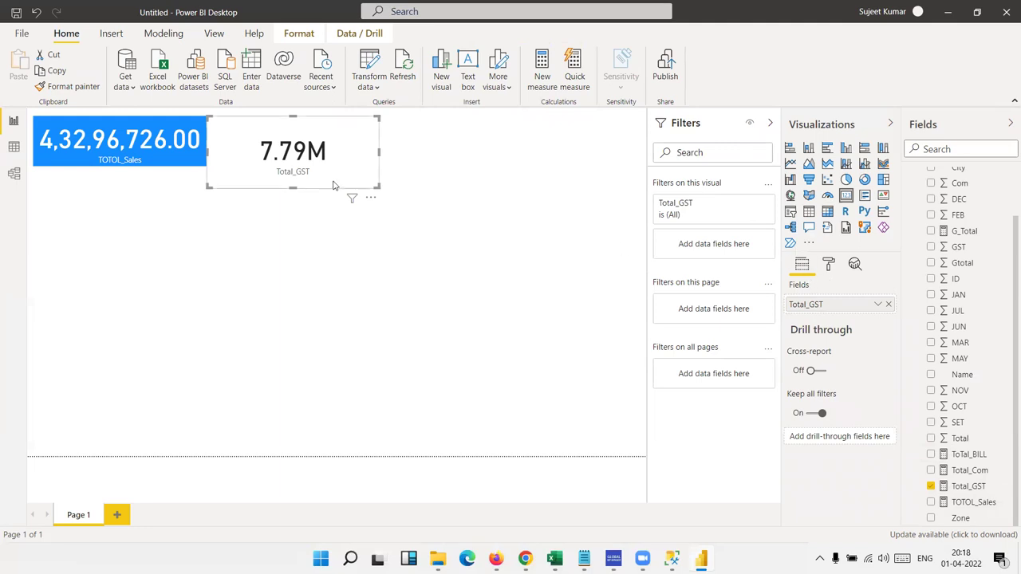
key(Delete)
click(200, 161)
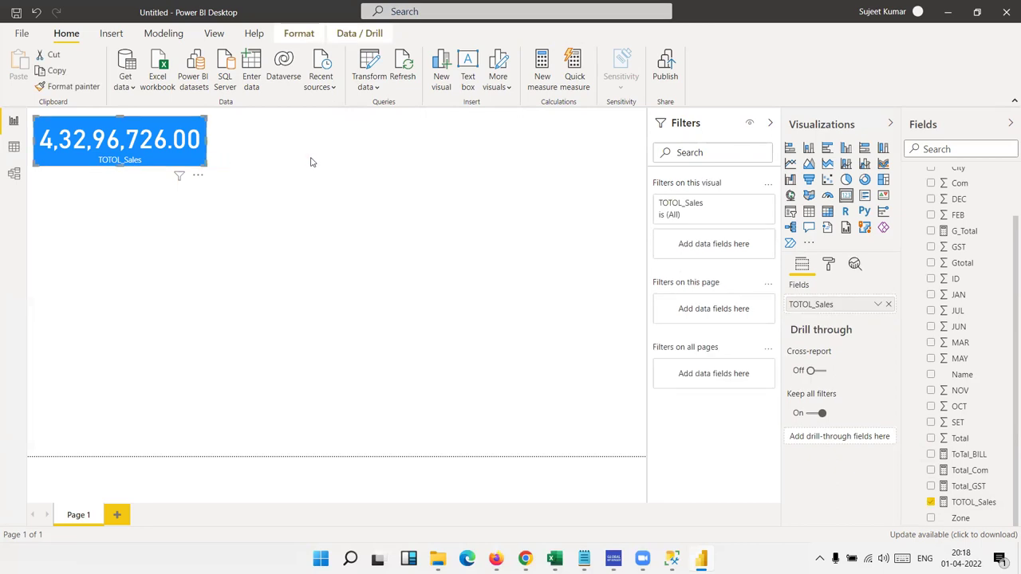
Step: Copy the TOTOL_Sales card visual and place the pasted duplicate right beside the original
right_click(189, 162)
mouse_move(219, 205)
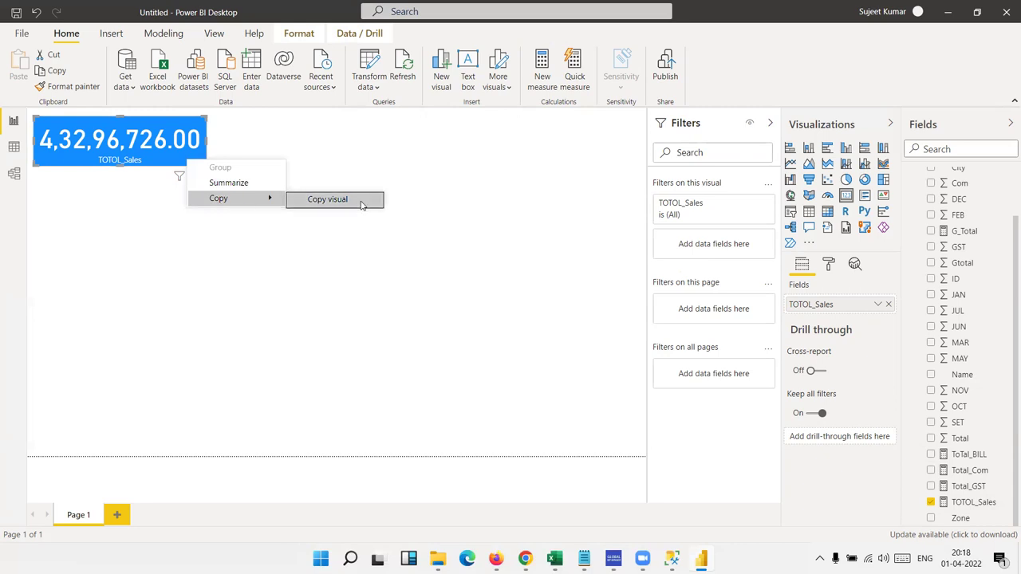
click(361, 205)
click(226, 146)
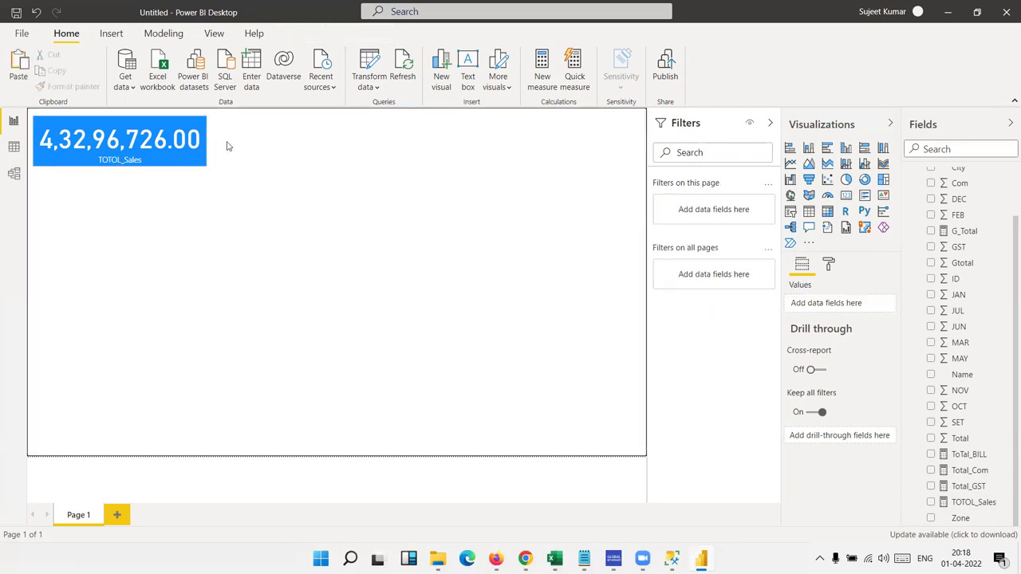
key(ctrl+v)
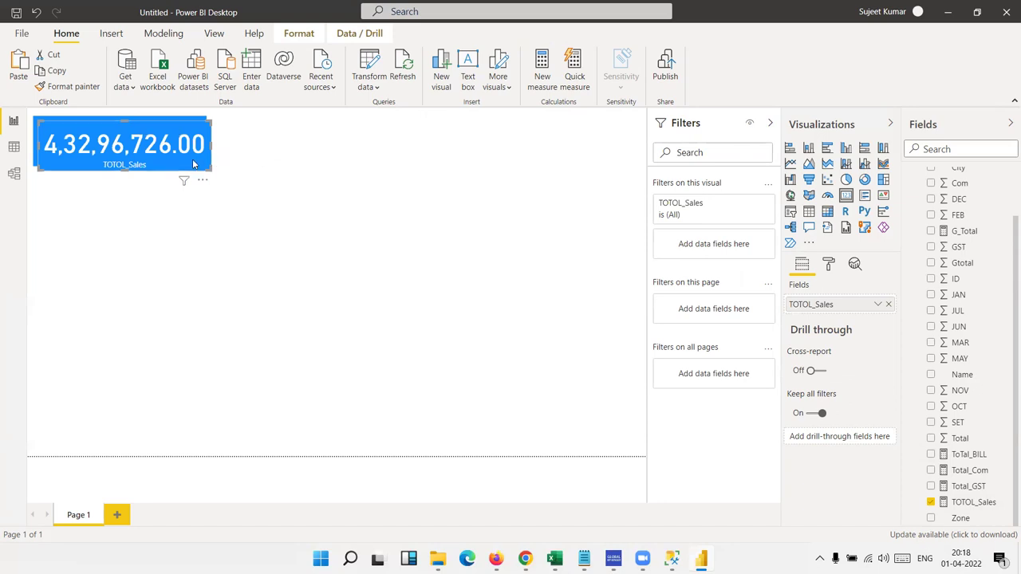
mouse_move(212, 167)
mouse_down()
mouse_move(363, 162)
mouse_move(379, 172)
mouse_up()
key(Up)
key(Up)
key(Up)
key(Up)
key(Up)
key(Left)
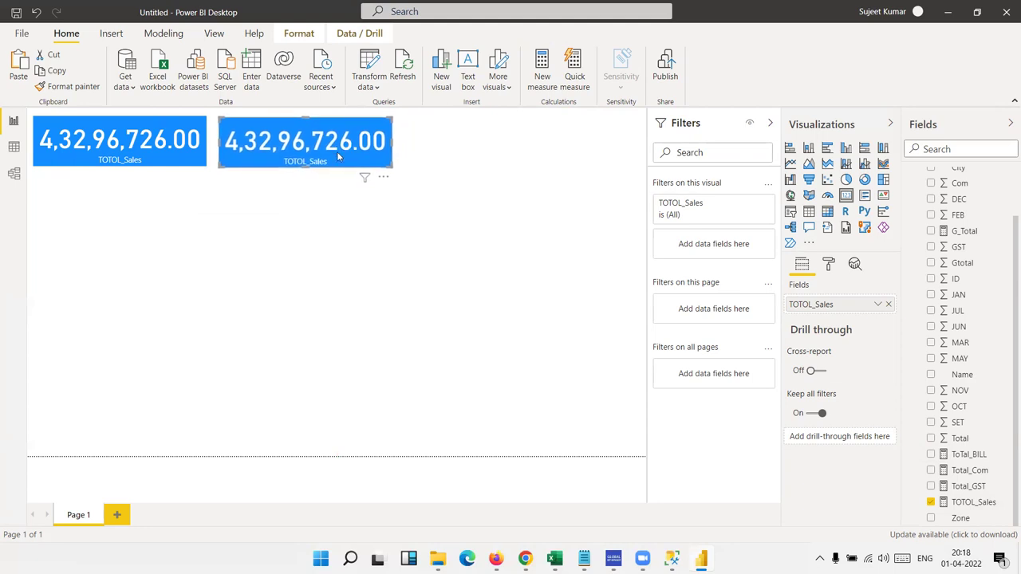
drag(337, 156, 334, 164)
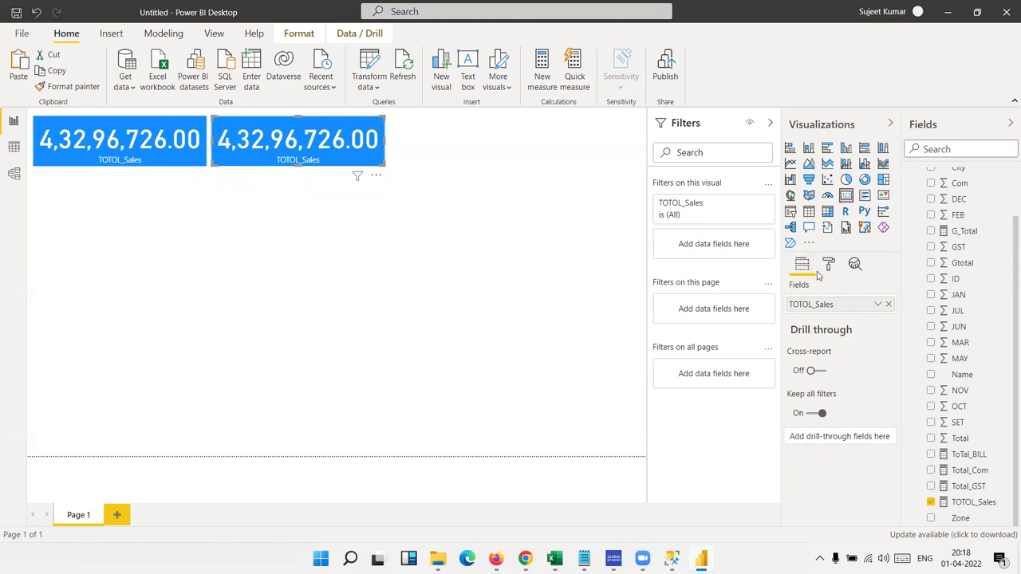
Step: Swap the copy's field from TOTOL_Sales to Total_GST, showing 77,93,410.68, and align it
click(889, 308)
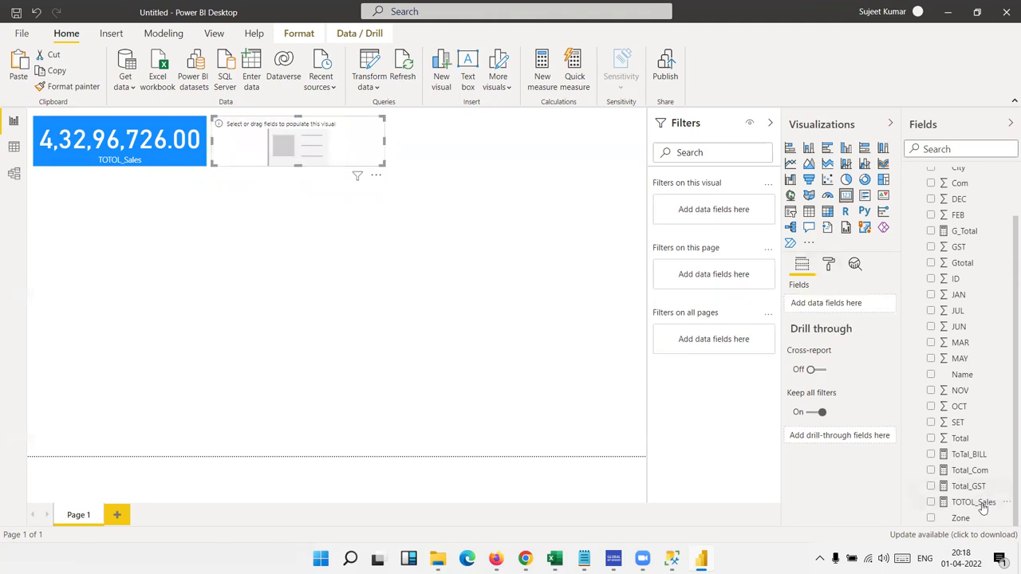
drag(972, 487, 830, 304)
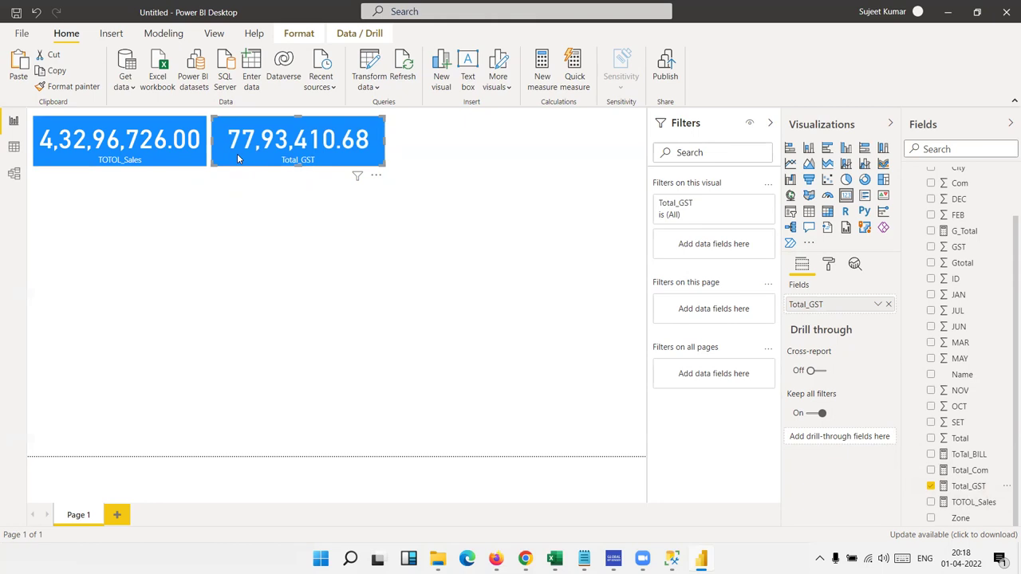
drag(237, 157, 229, 160)
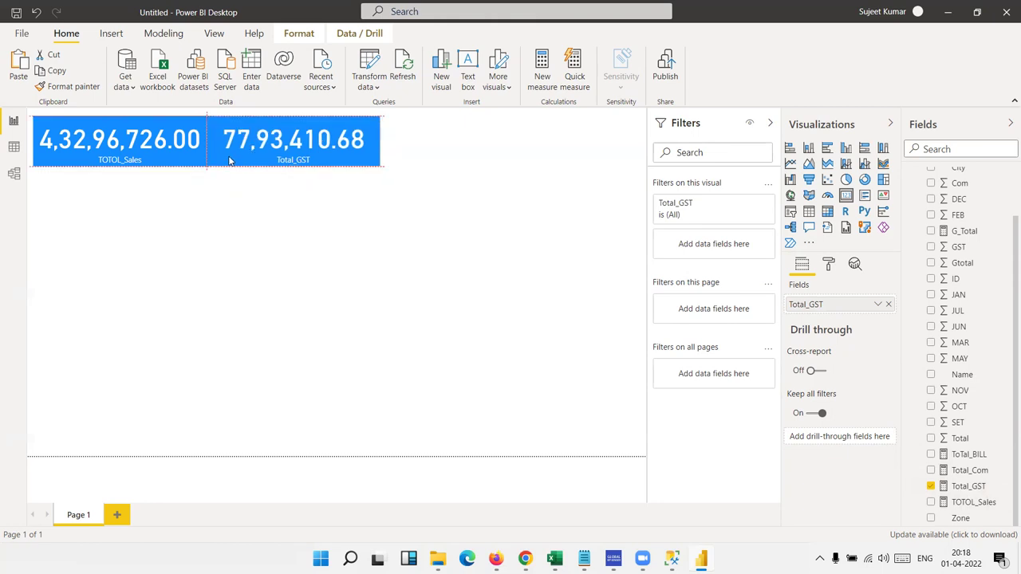
drag(234, 160, 236, 162)
Step: Duplicate the TOTOL_Sales card right of Total_GST and switch it to Total_Com (1,55,868.21)
click(297, 211)
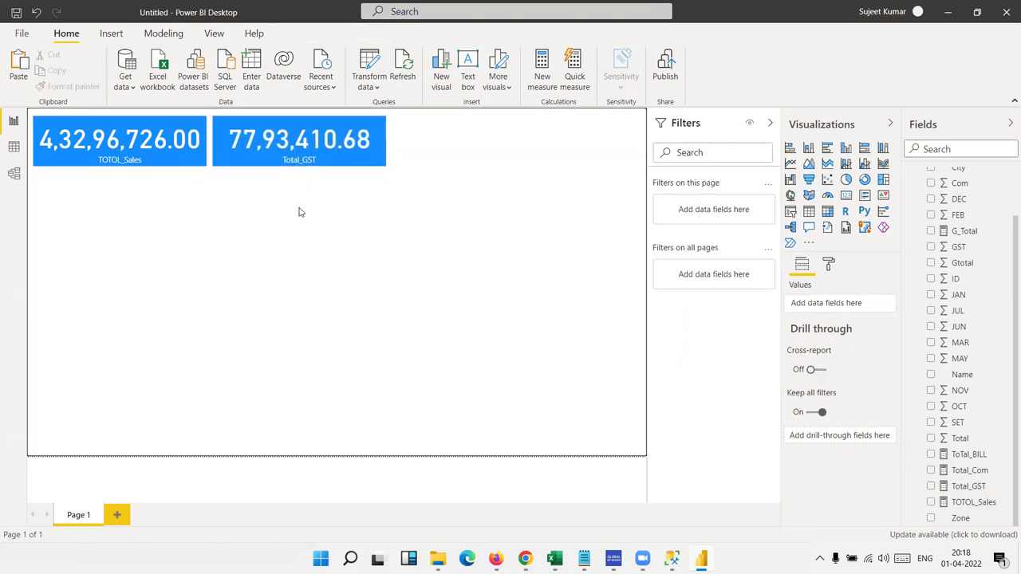
click(182, 159)
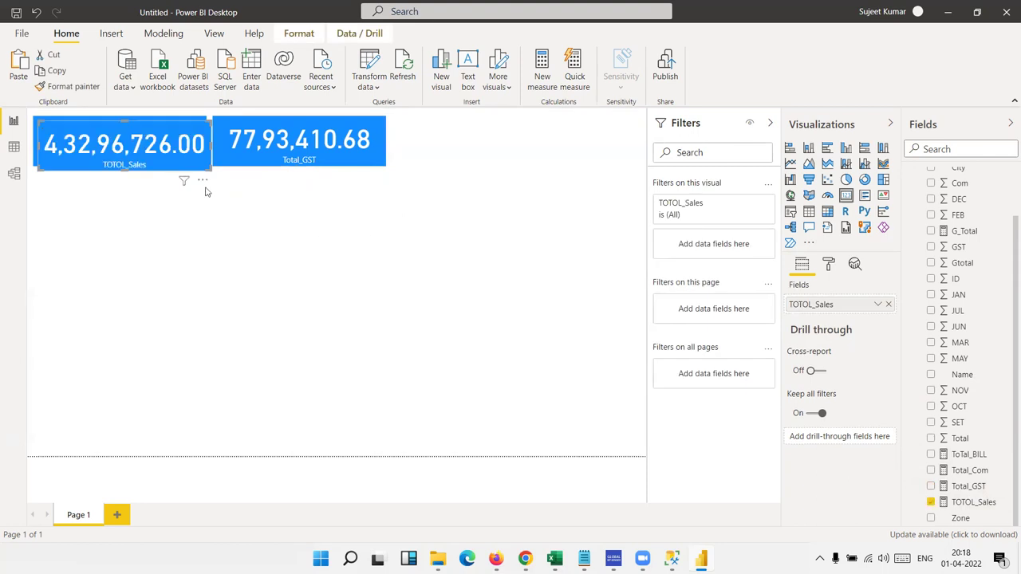
key(ctrl+c)
key(ctrl+v)
mouse_move(164, 159)
mouse_down()
mouse_move(524, 174)
mouse_move(517, 168)
mouse_up()
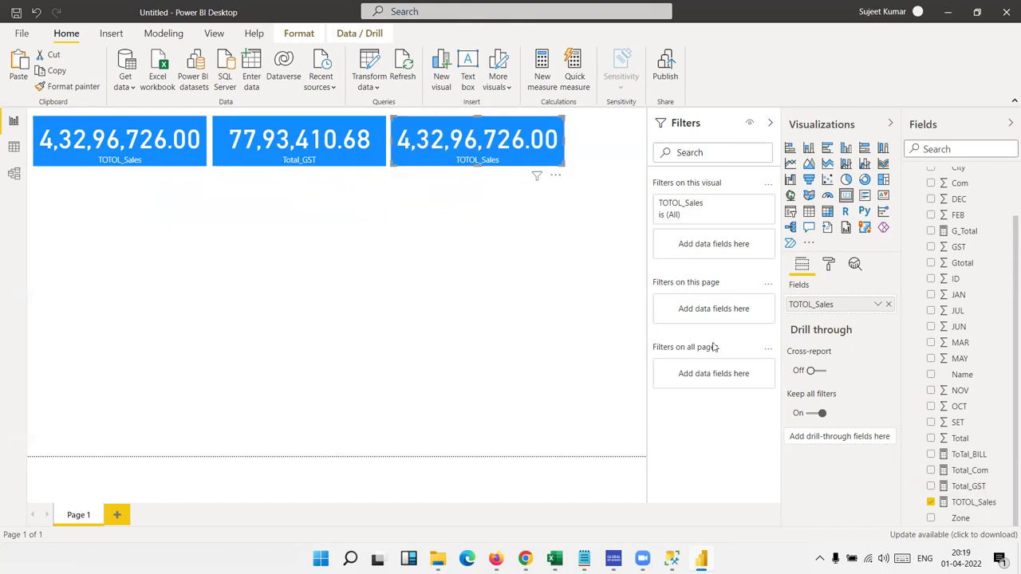
click(889, 304)
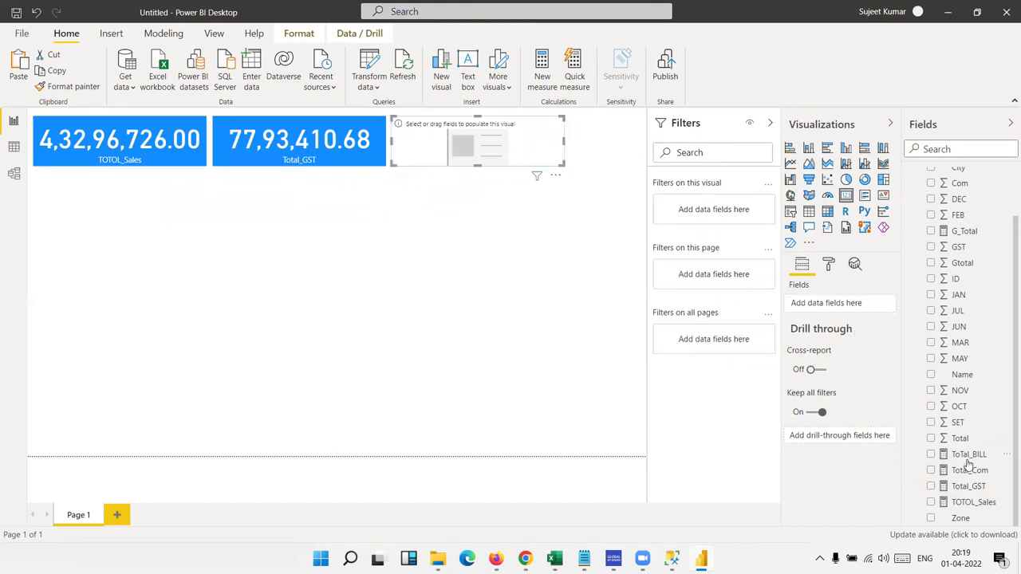
drag(969, 470, 496, 156)
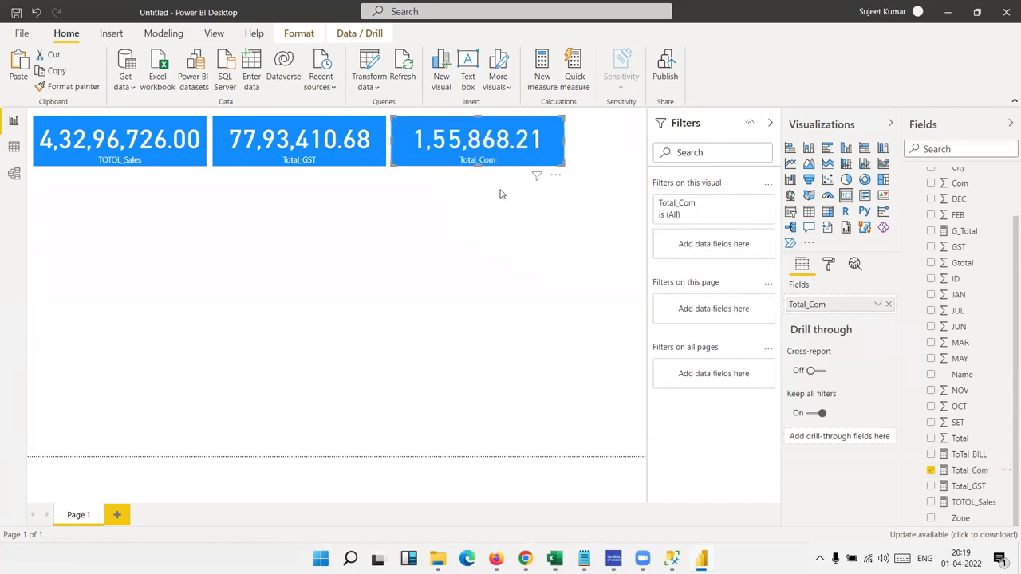
Step: Select the TOTOL_Sales card and bring up its Data label text size setting
click(163, 164)
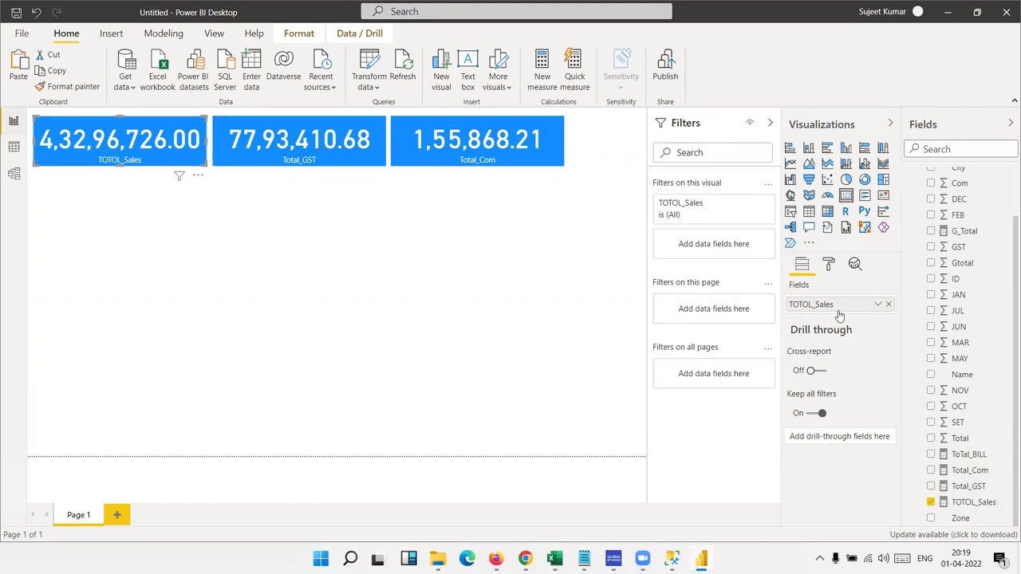
click(829, 266)
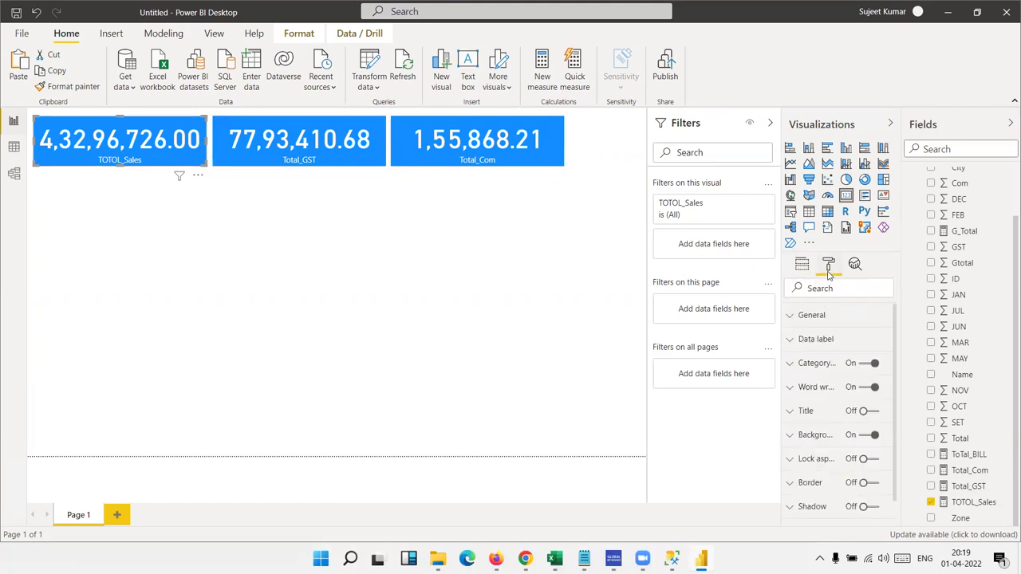
click(825, 342)
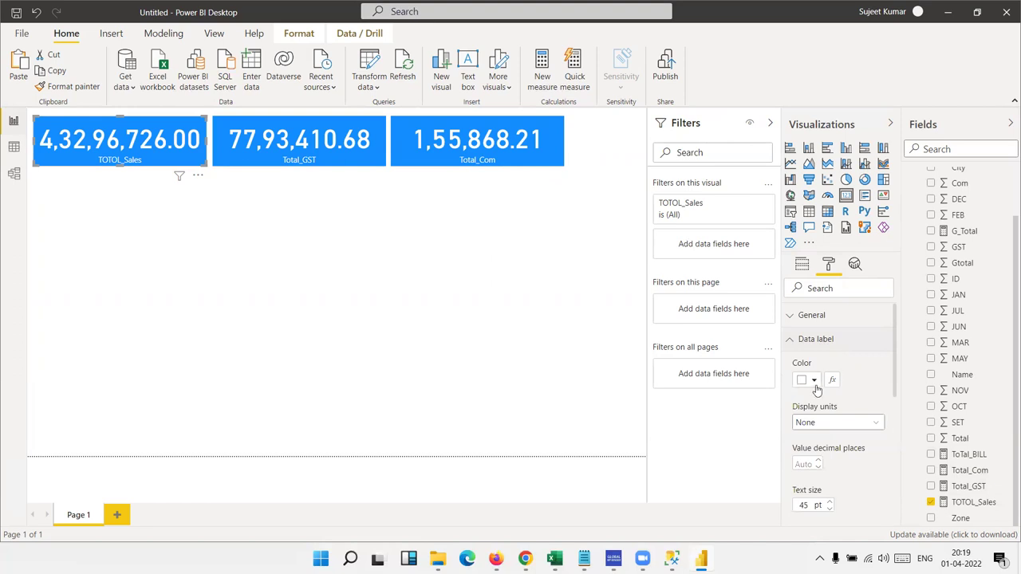
scroll(837, 413, down, 3)
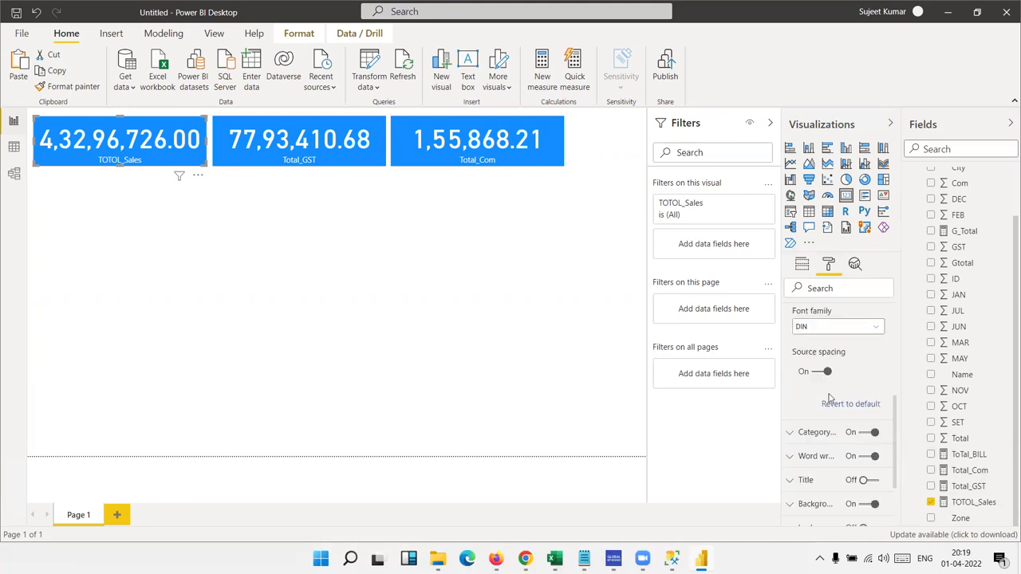
scroll(853, 391, up, 3)
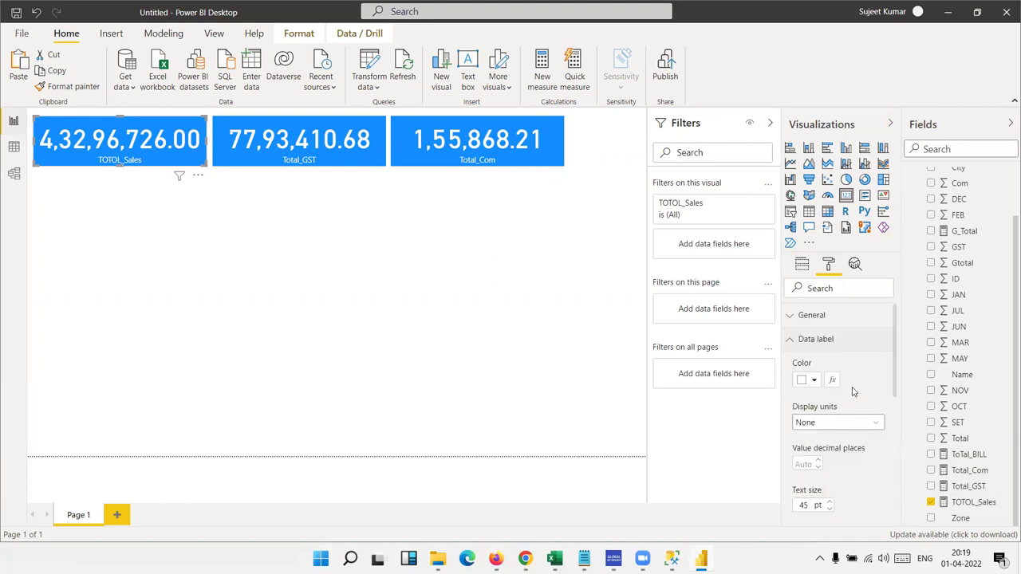
scroll(852, 391, down, 3)
scroll(830, 375, up, 3)
click(792, 341)
scroll(801, 403, down, 1)
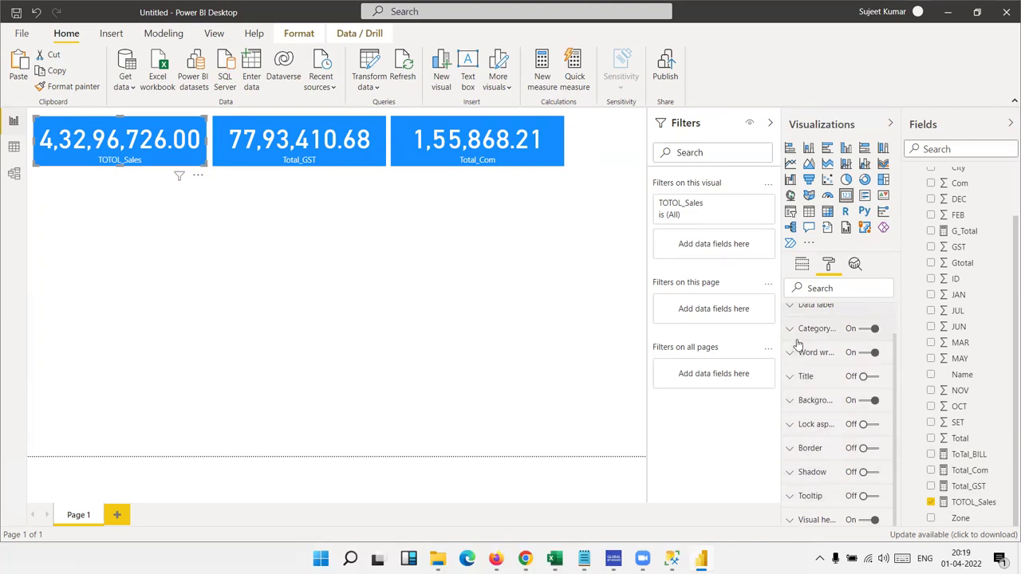
scroll(800, 405, up, 1)
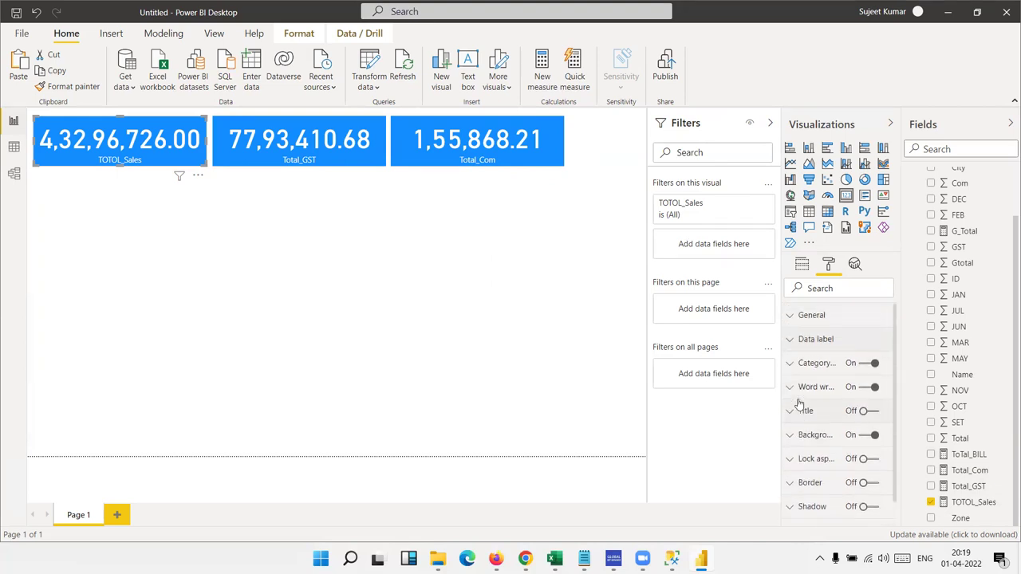
click(795, 342)
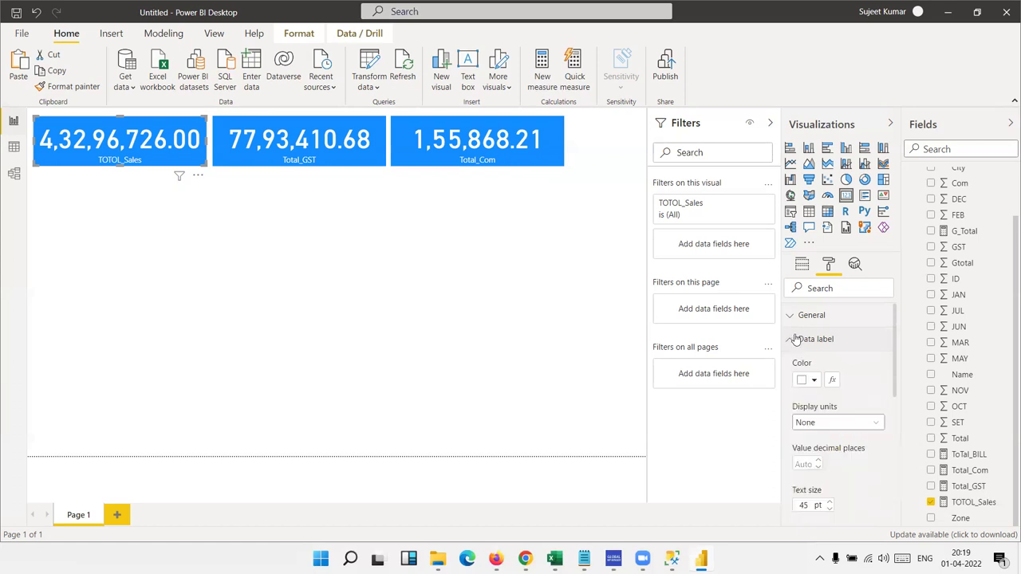
click(794, 319)
click(795, 318)
click(795, 317)
scroll(875, 416, down, 5)
scroll(874, 416, up, 3)
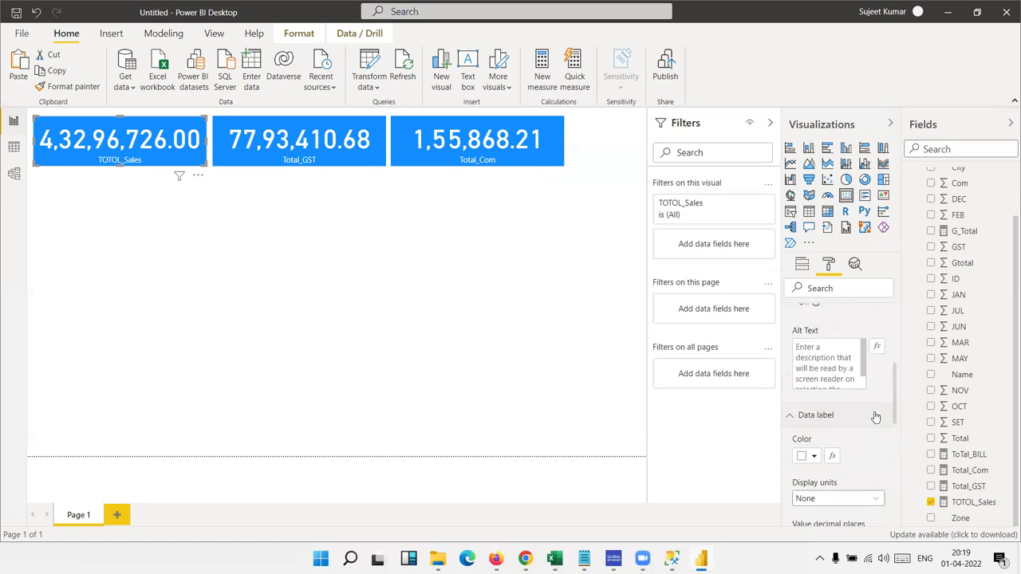
scroll(874, 417, up, 3)
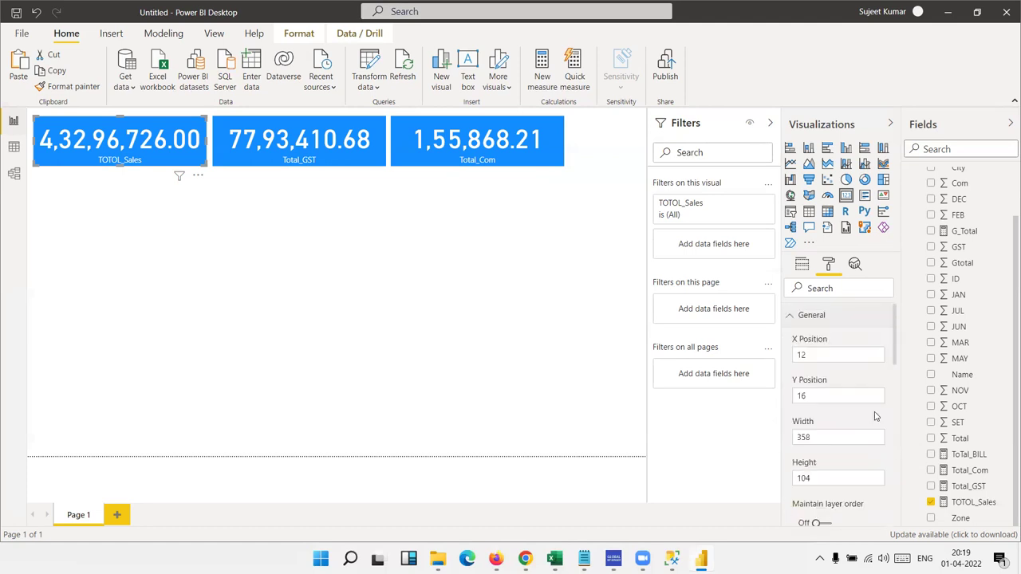
click(791, 317)
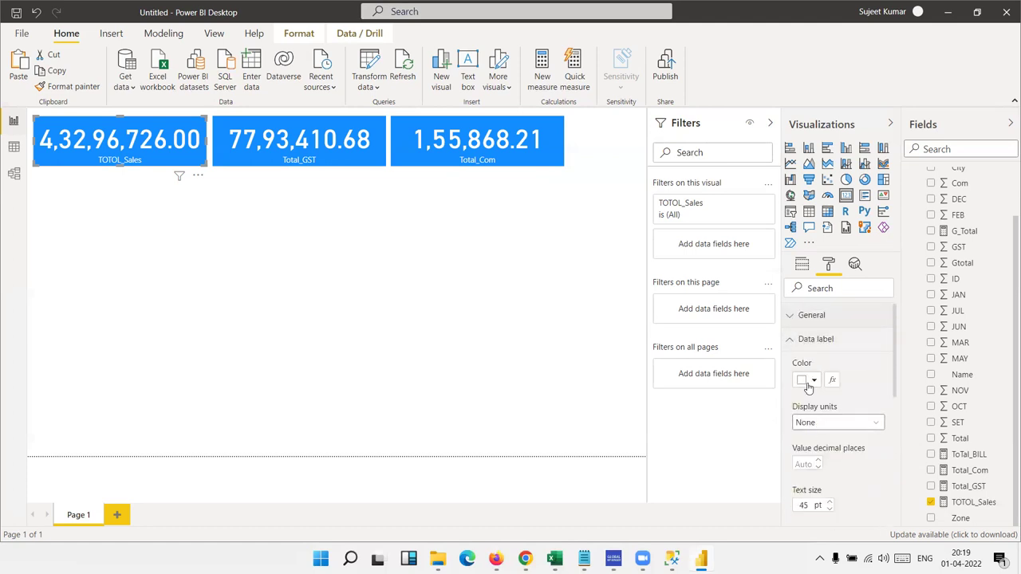
Step: Lower the TOTOL_Sales value text size from 45 pt toward 30 pt
click(830, 509)
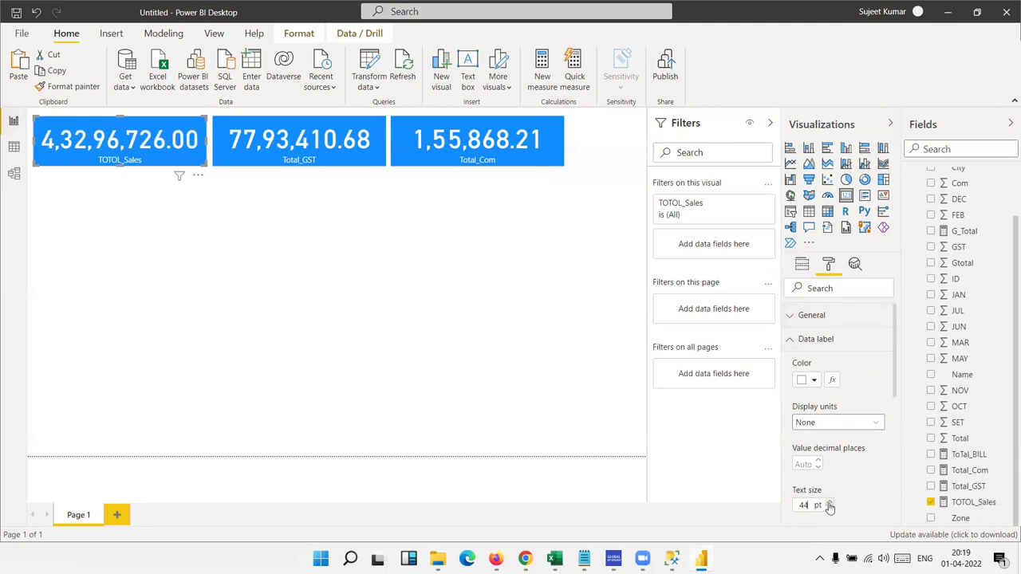
click(830, 509)
click(829, 509)
click(830, 509)
click(830, 509)
click(830, 509)
click(830, 509)
click(829, 509)
click(830, 509)
click(829, 509)
click(829, 509)
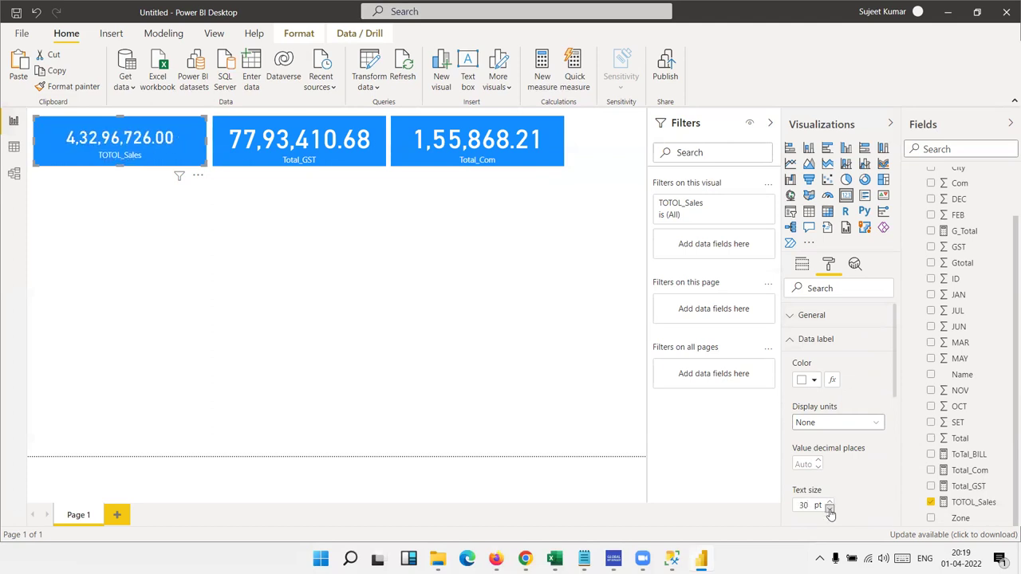
click(829, 509)
click(830, 509)
click(830, 509)
click(830, 509)
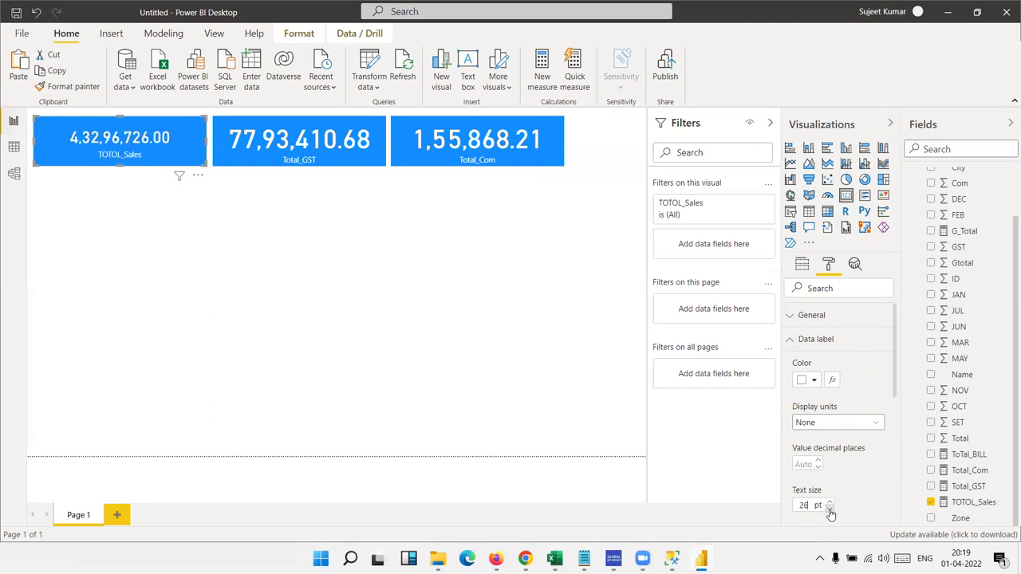
Step: Set the Total_GST and Total_Com card value text size to 30 pt
click(238, 164)
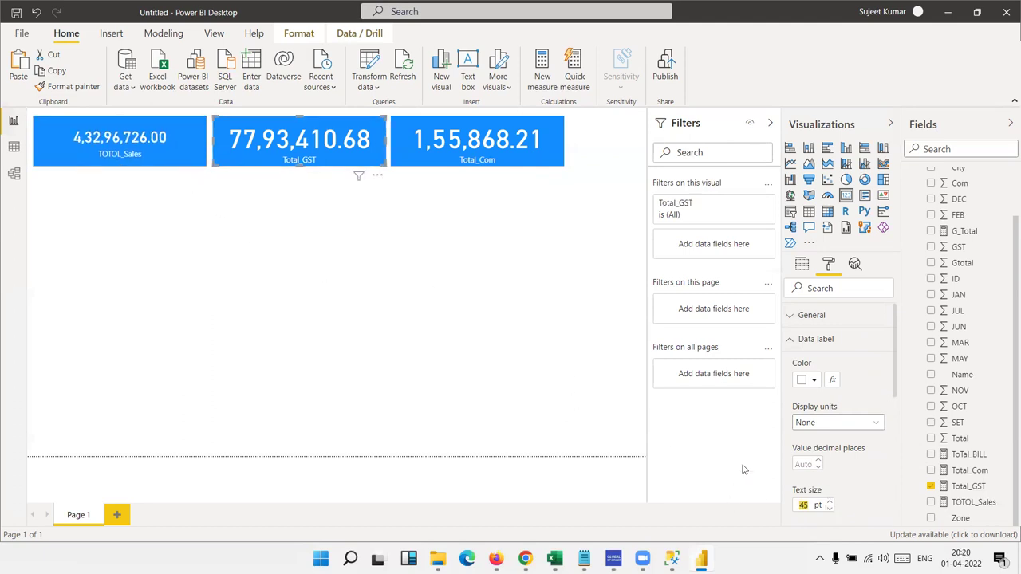
text(30)
click(479, 155)
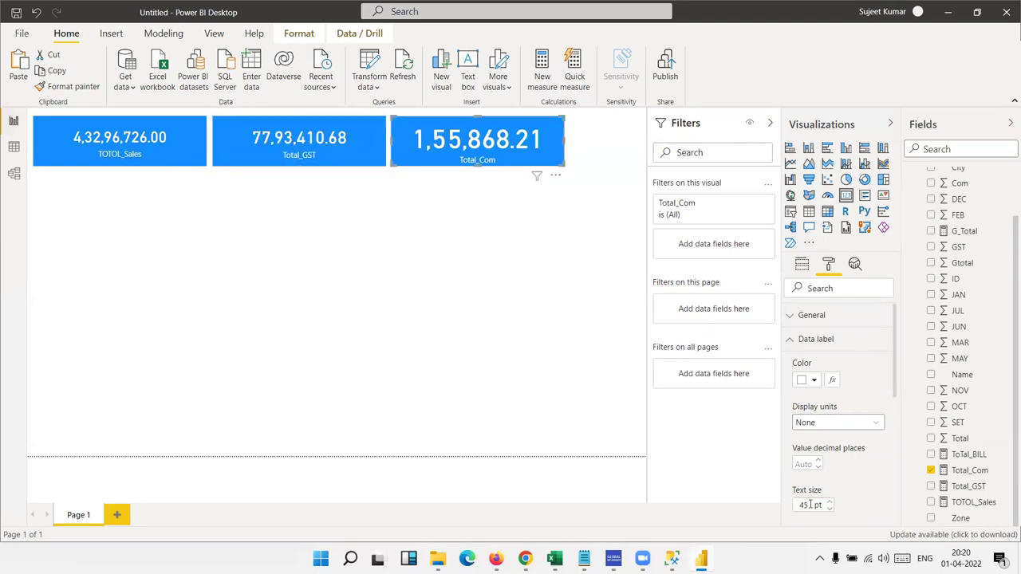
text(30)
click(180, 149)
Step: Narrow the TOTOL_Sales and Total_GST cards and line all three cards up side by side
drag(206, 142, 148, 146)
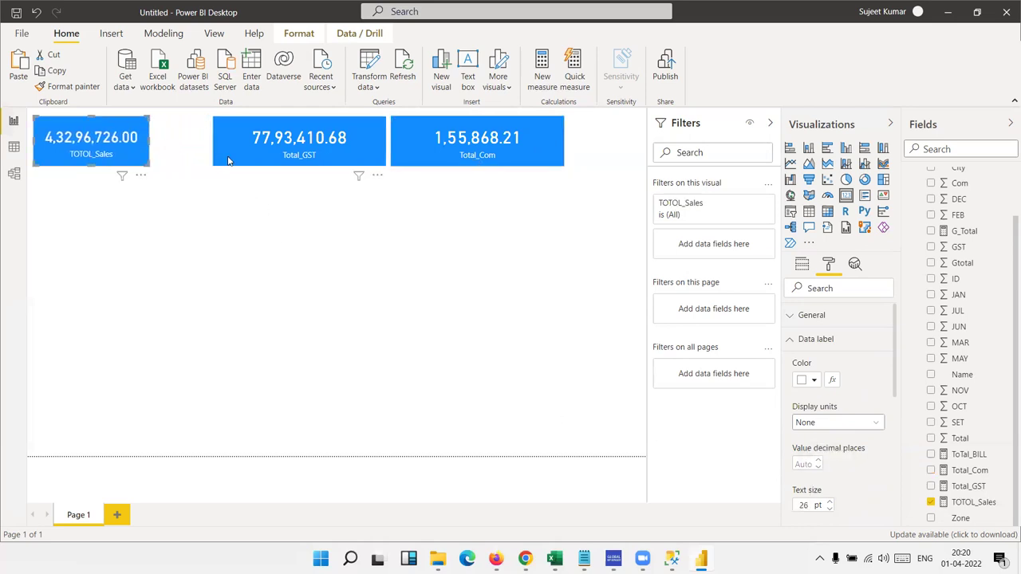
drag(221, 159, 169, 159)
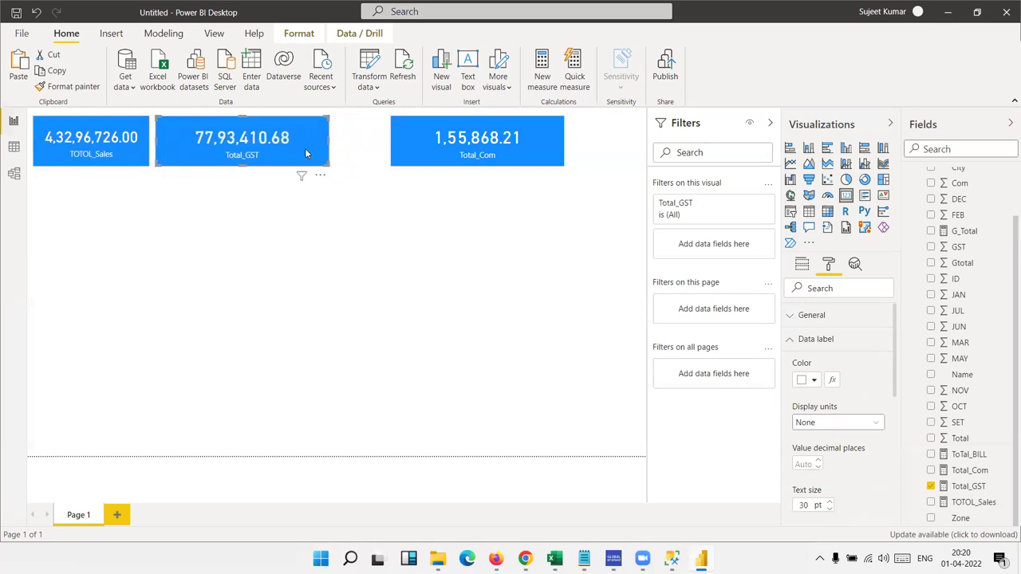
drag(301, 146, 263, 146)
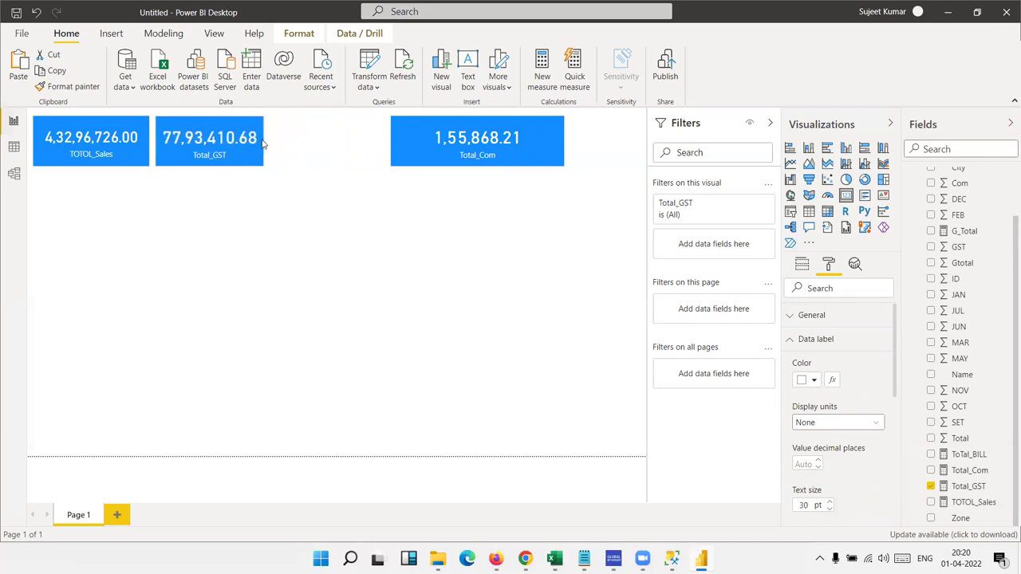
drag(391, 149, 275, 132)
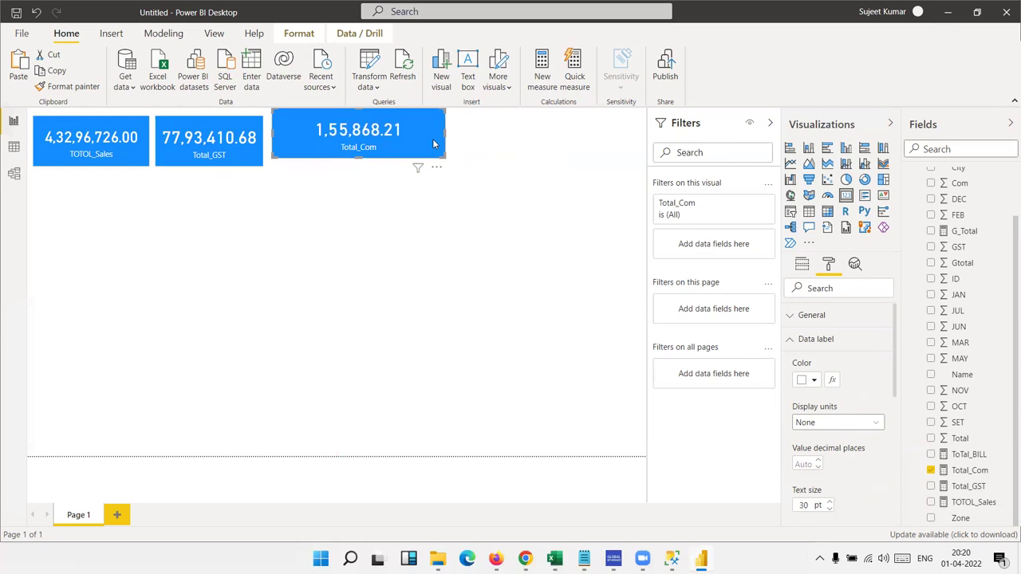
key(Down)
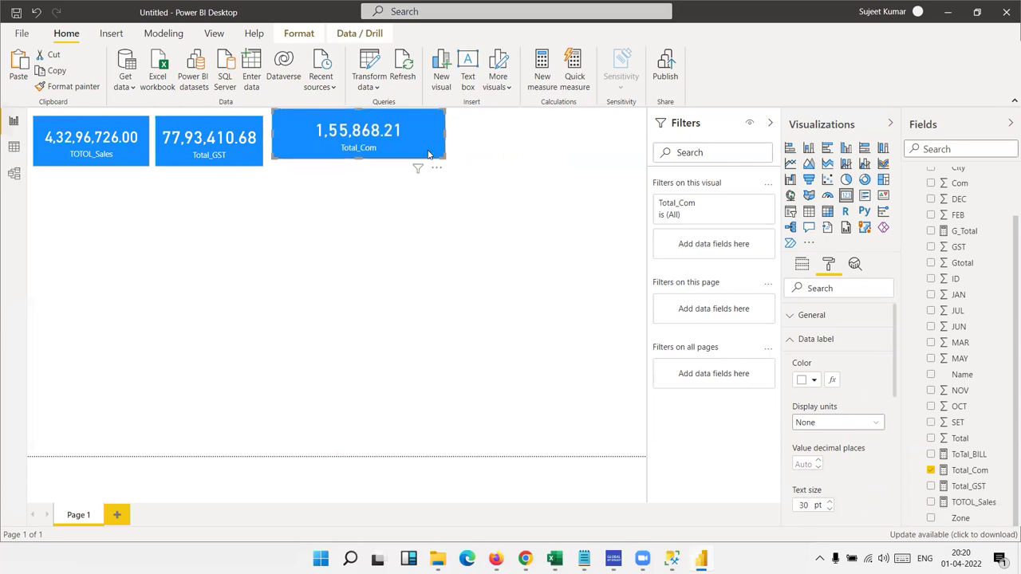
mouse_move(393, 146)
mouse_down()
mouse_move(405, 146)
mouse_move(371, 146)
mouse_up()
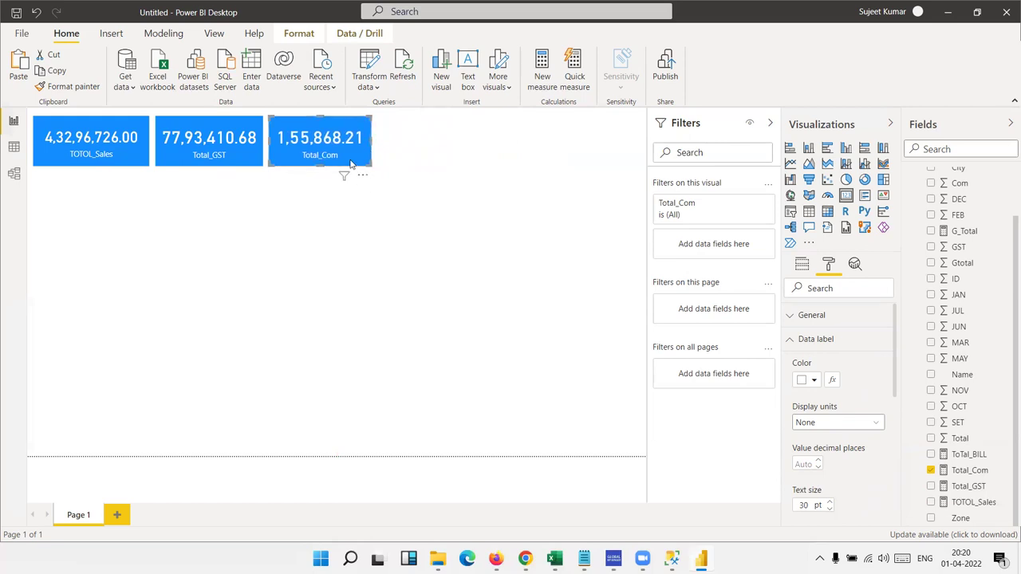
Step: Copy the Total_Com card visual and paste a duplicate
right_click(351, 163)
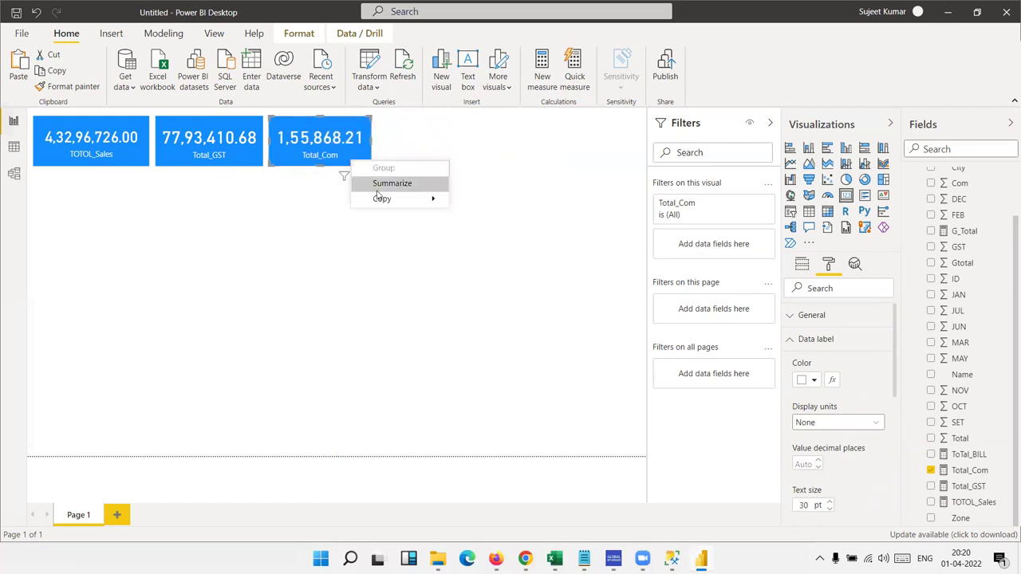
mouse_move(379, 200)
click(474, 201)
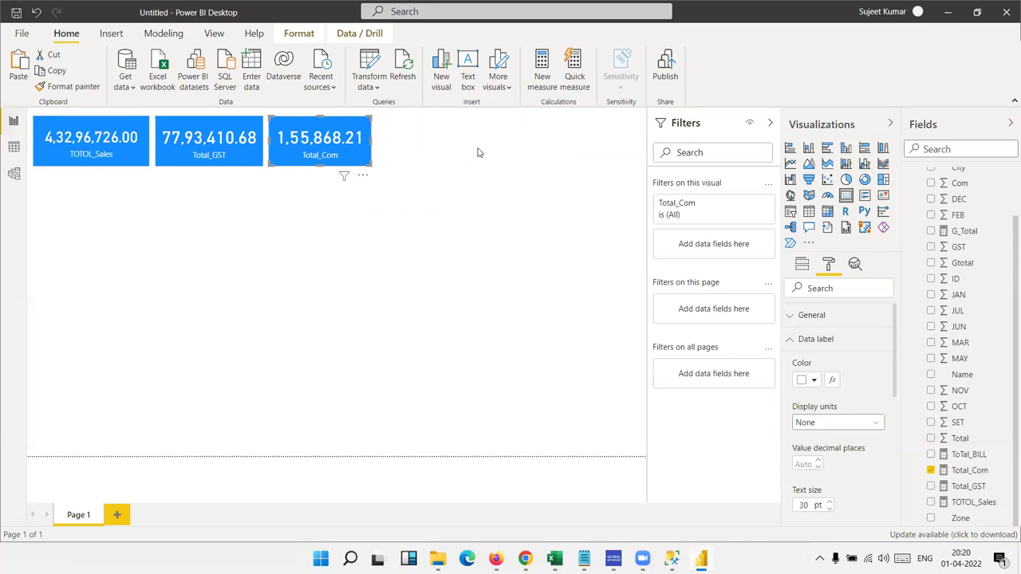
click(478, 153)
key(ctrl+v)
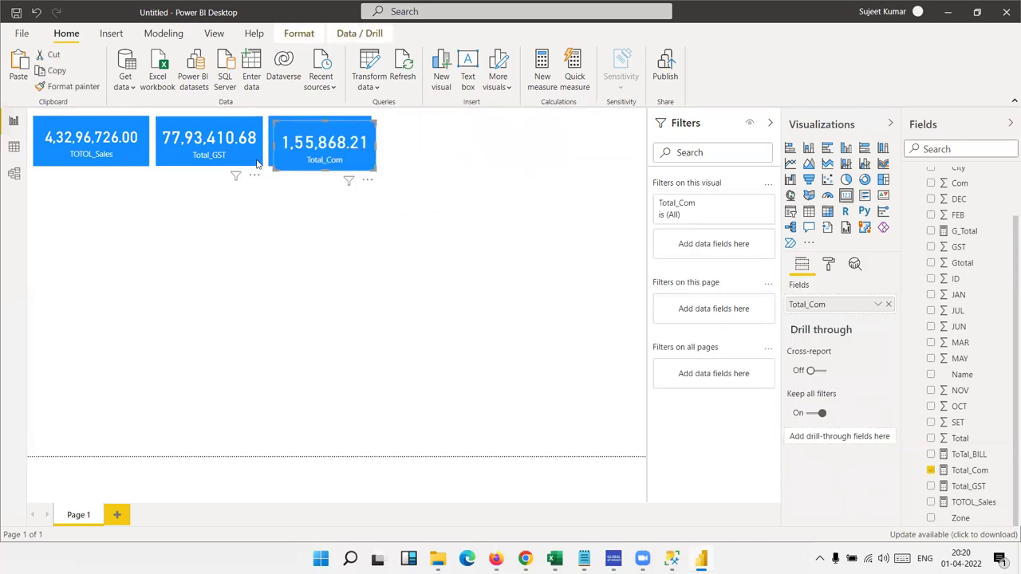
Step: Move the pasted card to the row's end and change its field to G_Total
mouse_move(293, 163)
mouse_down()
mouse_move(365, 154)
mouse_move(388, 170)
mouse_up()
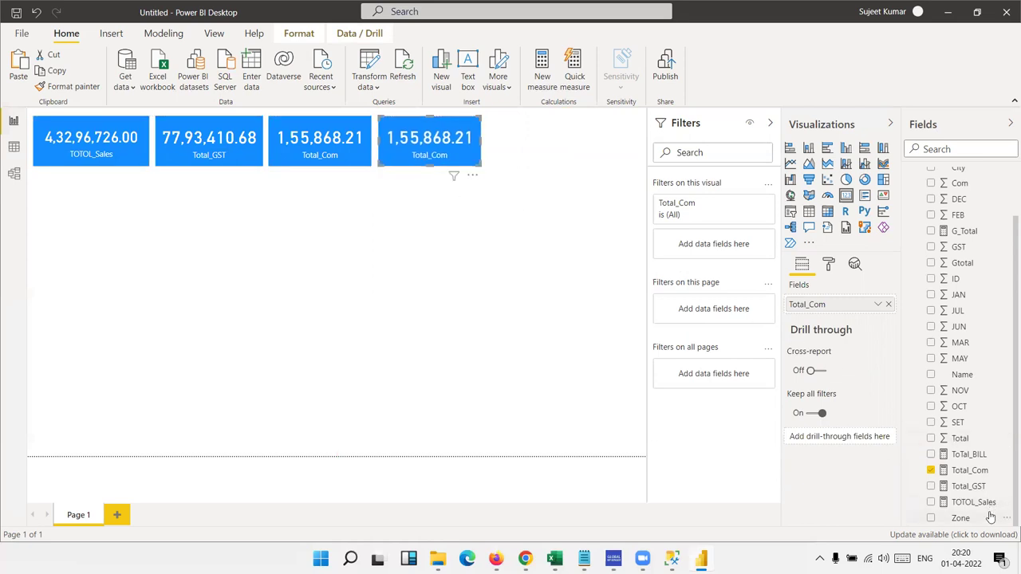
mouse_move(977, 503)
mouse_down()
mouse_move(872, 399)
mouse_move(862, 313)
mouse_up()
click(888, 304)
drag(977, 502, 981, 503)
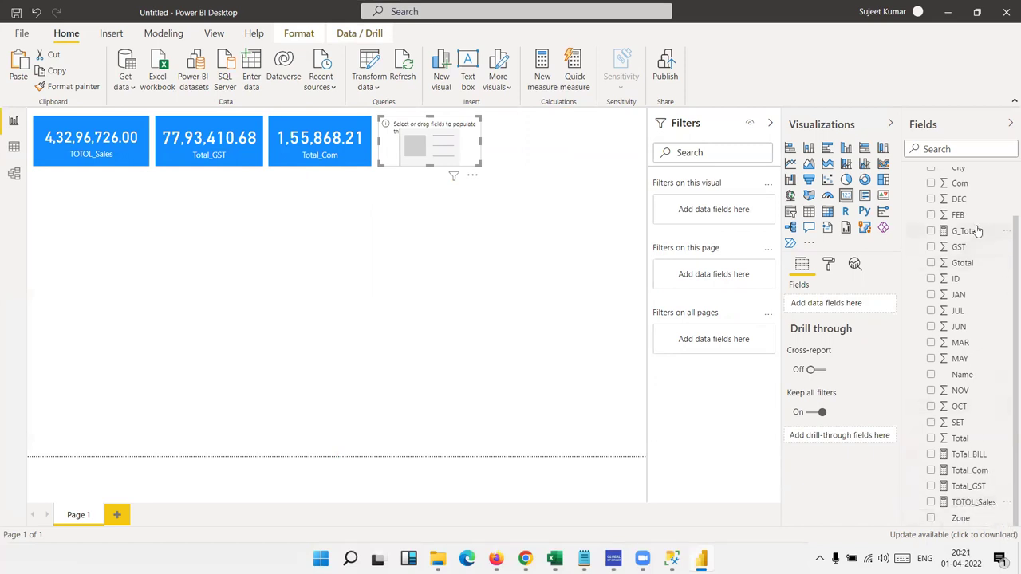
drag(955, 232, 442, 140)
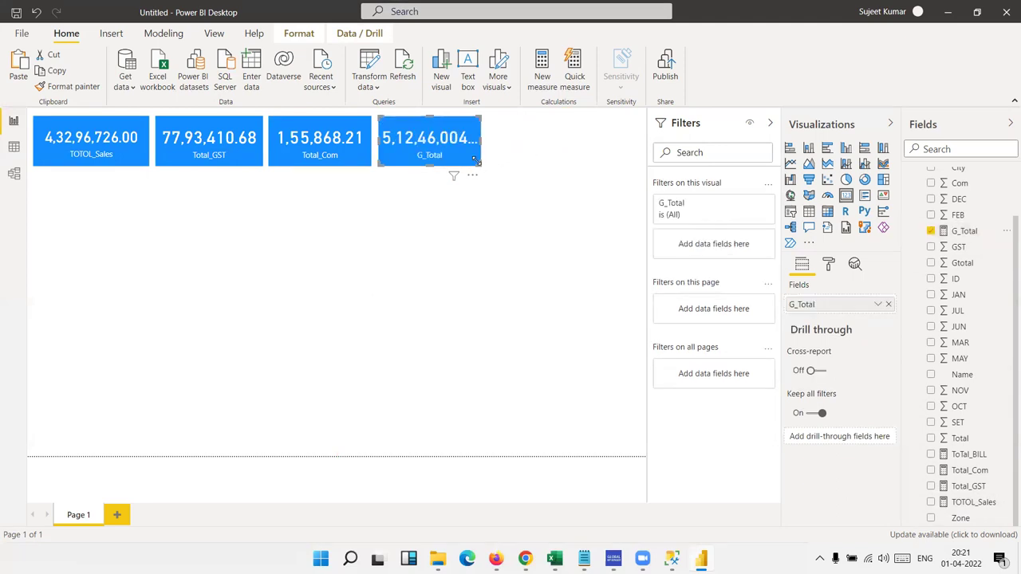
Step: Duplicate the G_Total card to its right and switch the copy to ToTal_BILL (790)
click(517, 157)
click(517, 157)
key(ctrl+c)
key(ctrl+v)
drag(494, 157, 596, 160)
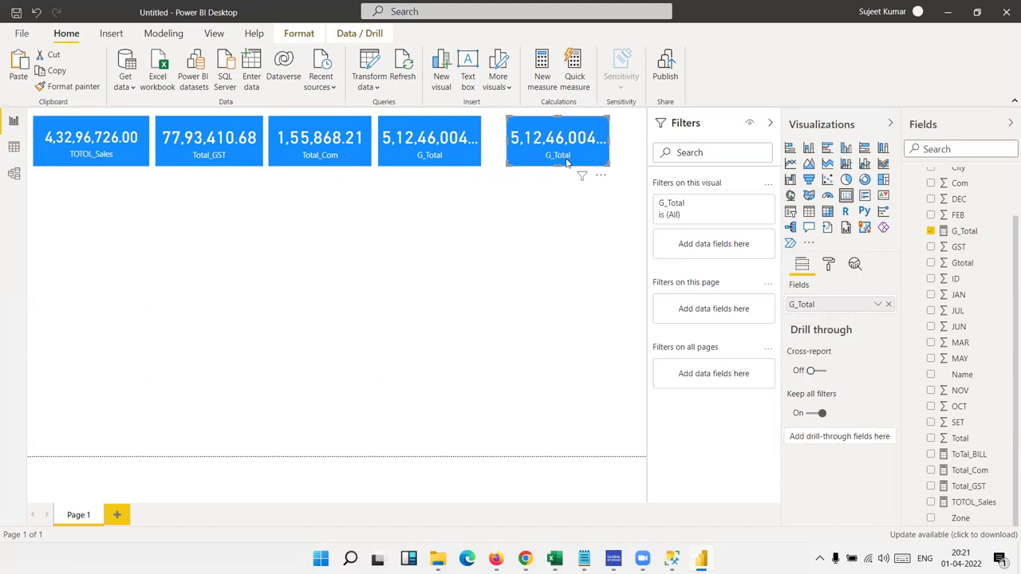
click(888, 305)
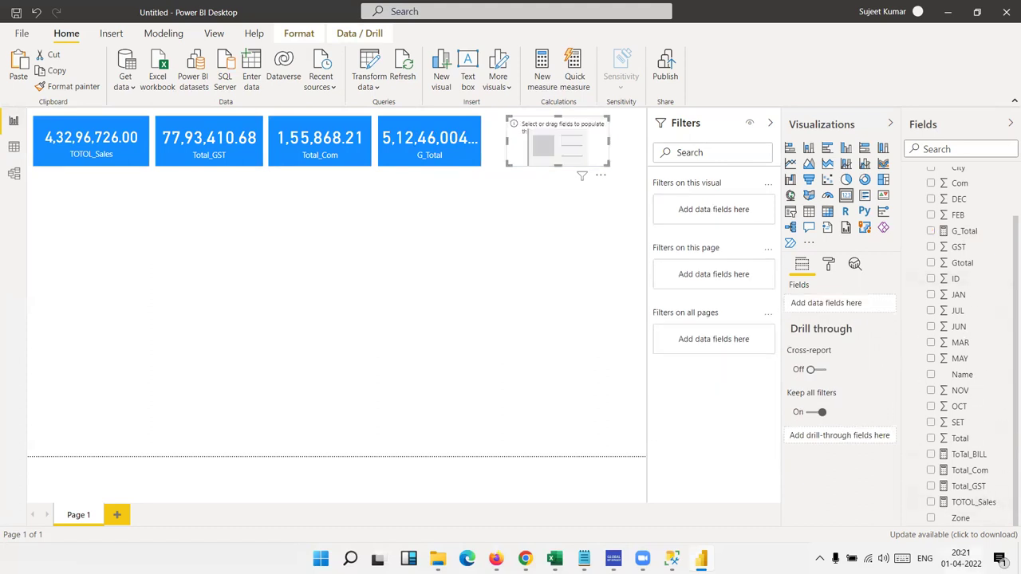
drag(969, 454, 570, 158)
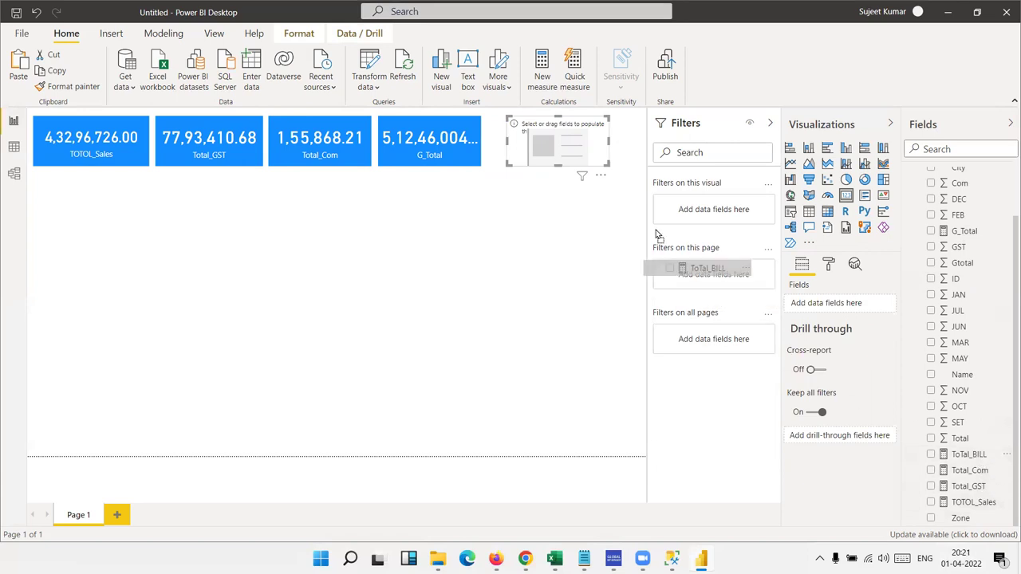
Step: Widen the G_Total card so 5,12,46,004.89 shows in full
click(474, 156)
drag(481, 137, 500, 140)
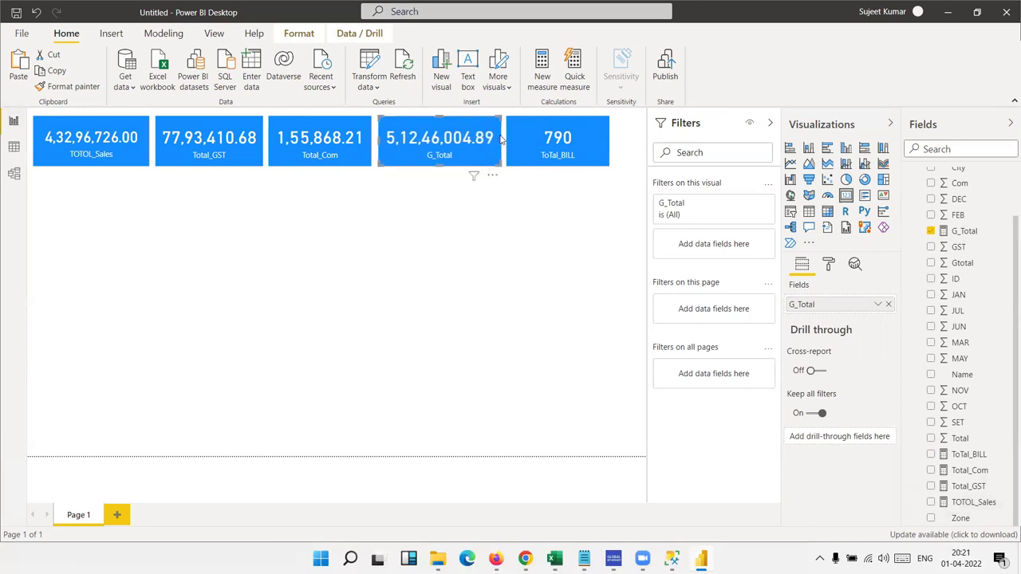
click(476, 281)
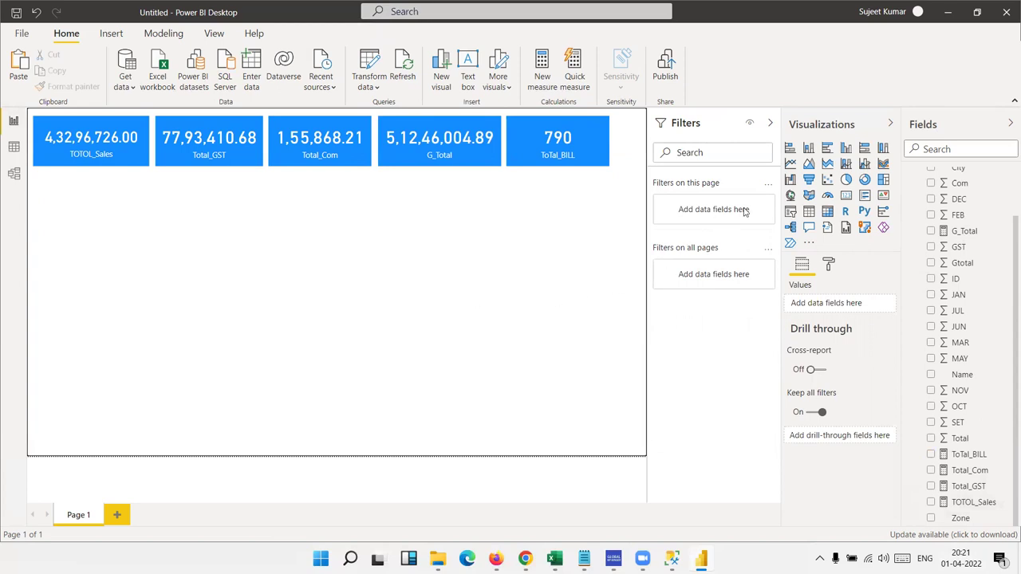
click(827, 195)
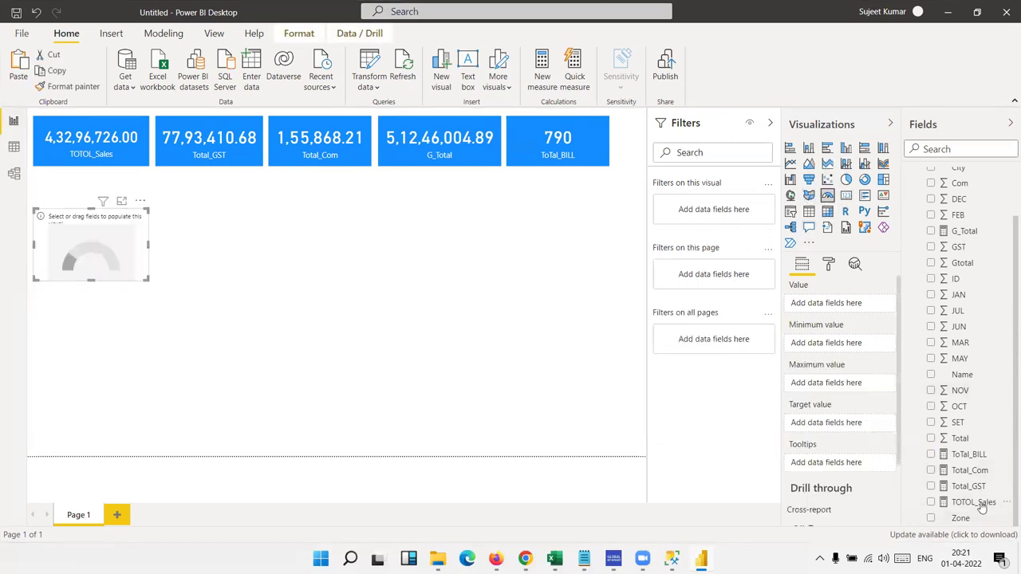
Step: Show ToTal_BILL (790 of 1580) in the gauge, enlarge it and move it under the cards
drag(980, 456, 128, 249)
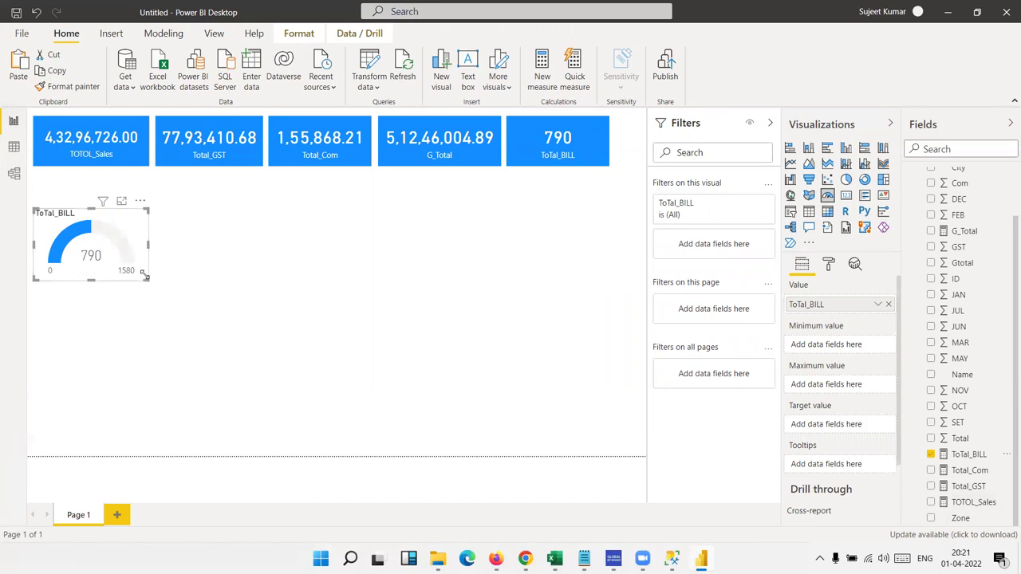
drag(144, 275, 156, 290)
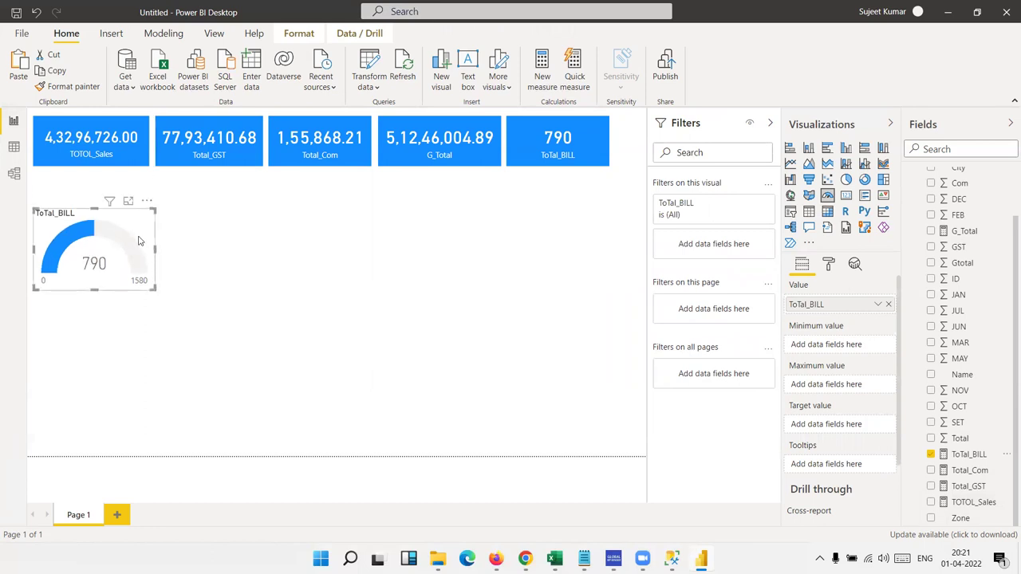
drag(123, 219, 123, 185)
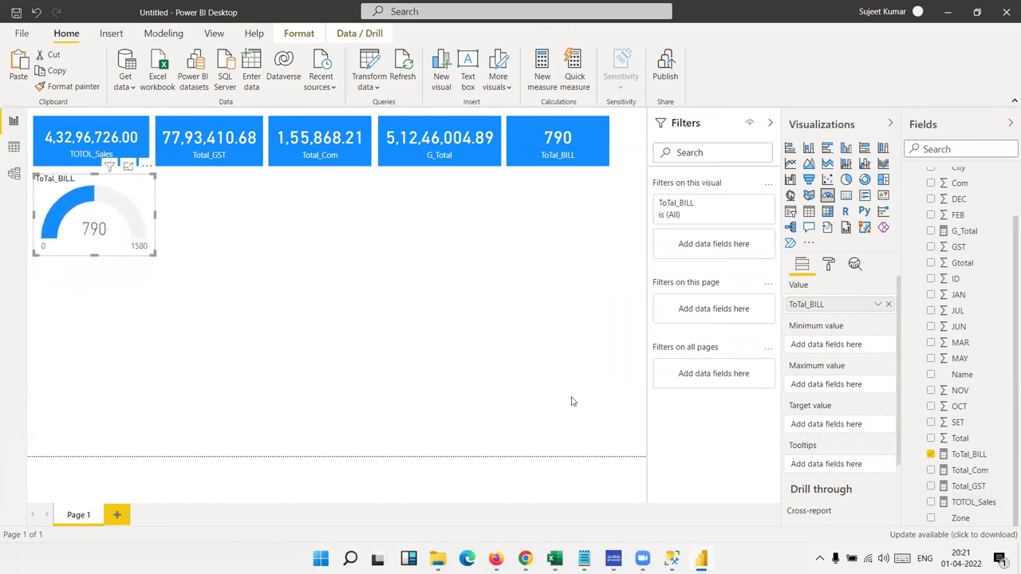
click(229, 257)
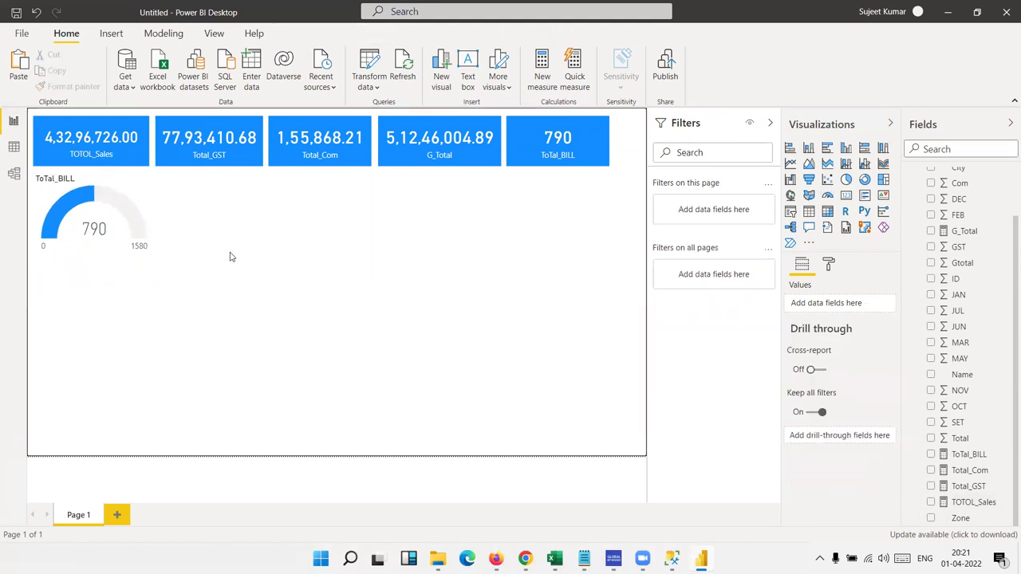
Step: Add a second gauge below showing G_Total at 51.25M of 102.49M, slightly enlarged
click(829, 198)
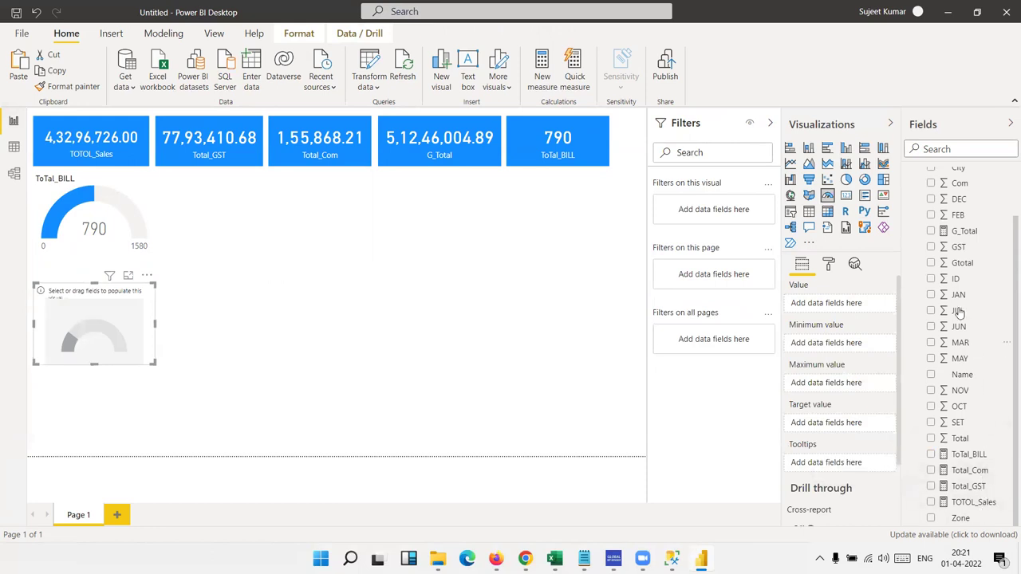
drag(967, 238, 127, 361)
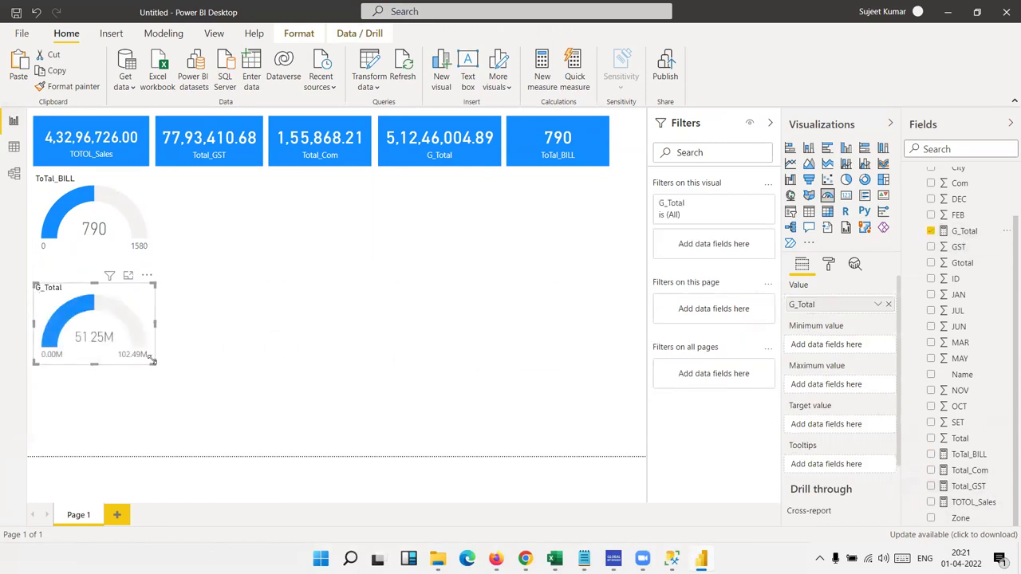
drag(157, 366, 154, 321)
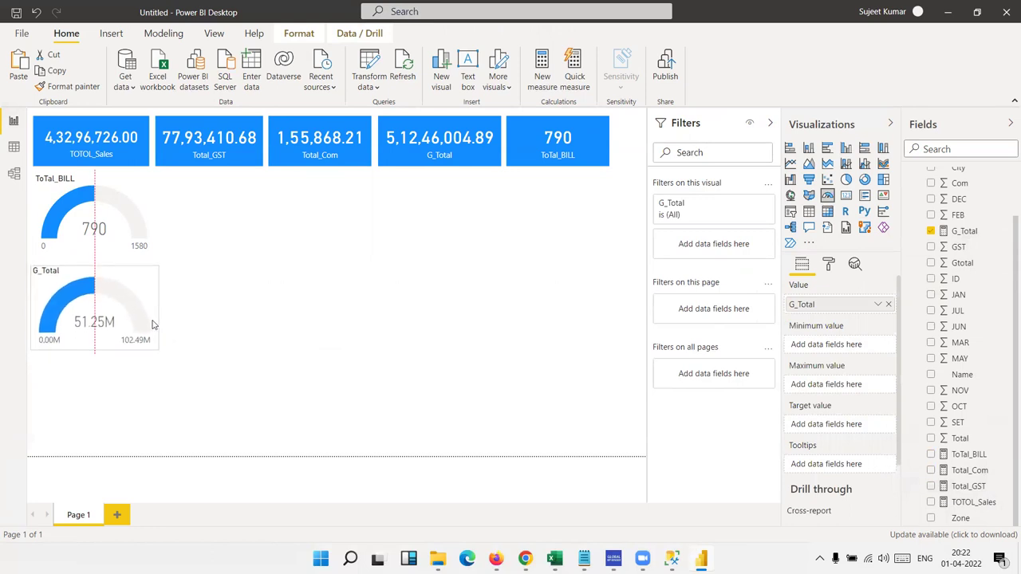
click(268, 352)
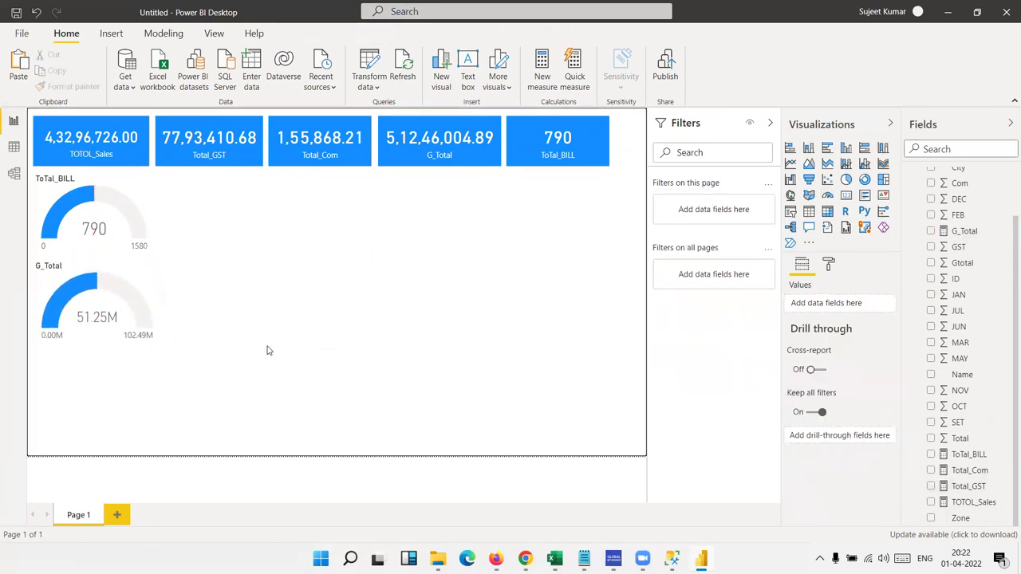
Step: Add a stacked column chart and size it beside the two gauges
click(808, 147)
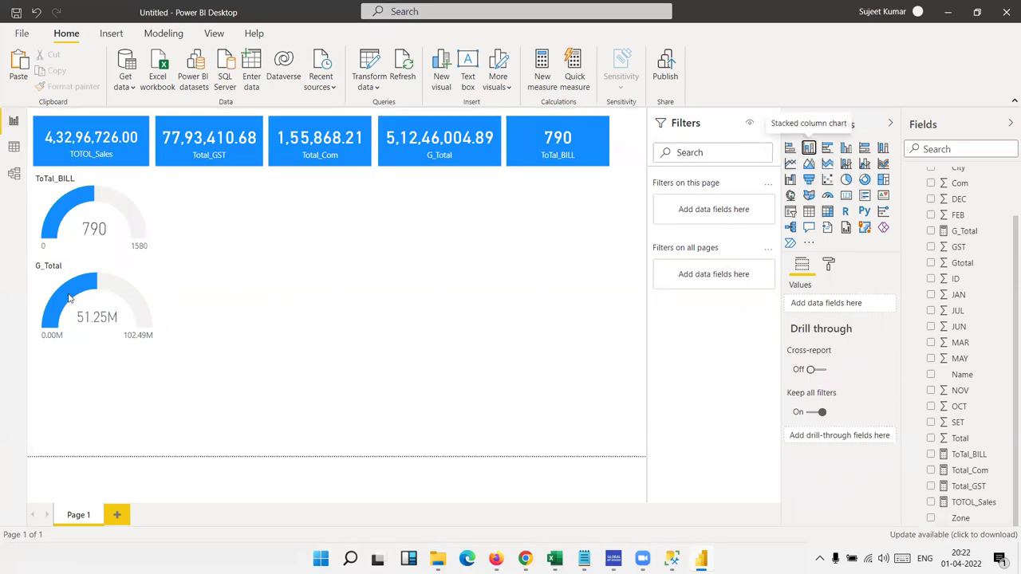
drag(111, 389, 240, 217)
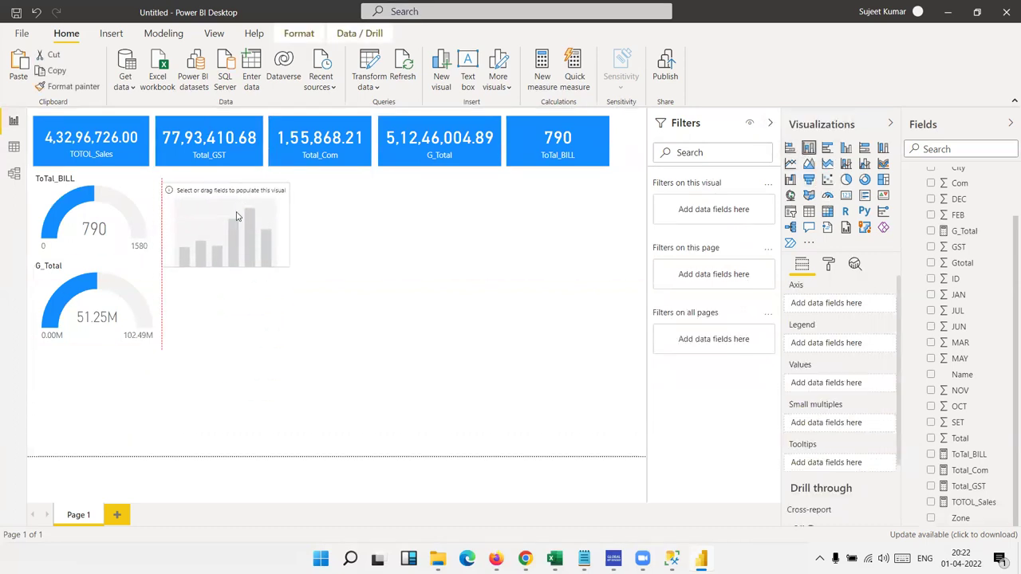
mouse_move(287, 265)
mouse_down()
mouse_move(524, 324)
mouse_move(523, 333)
mouse_up()
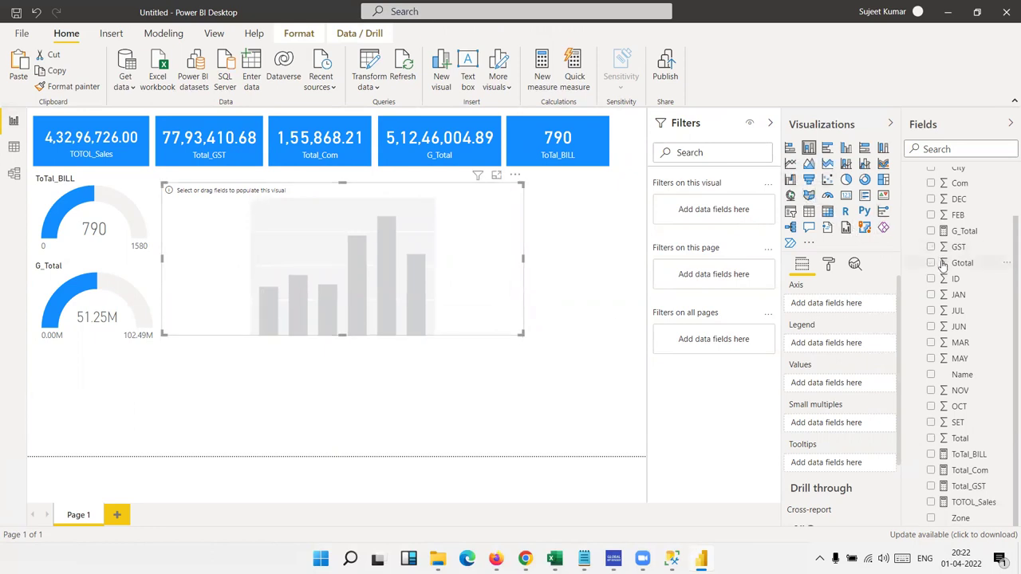
scroll(961, 217, up, 2)
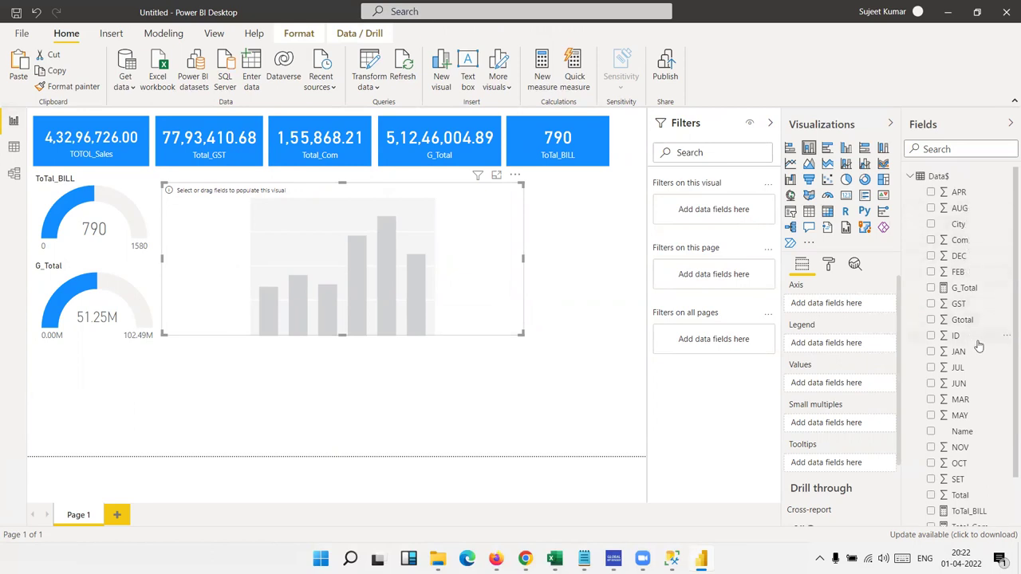
scroll(979, 347, down, 2)
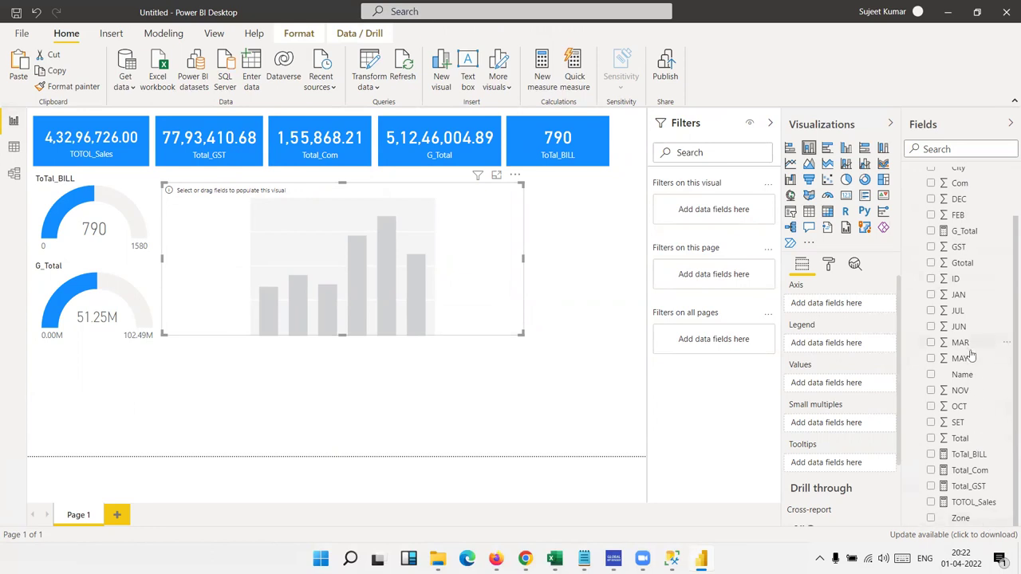
Step: Plot ToTal_BILL by Name in the column chart and extend it taller
drag(964, 376, 432, 279)
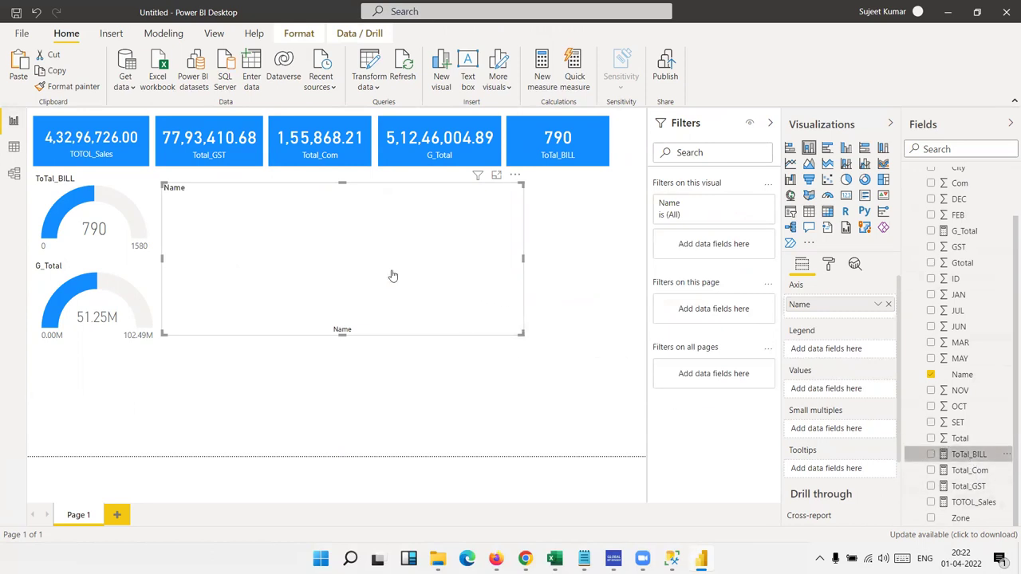
drag(466, 294, 398, 275)
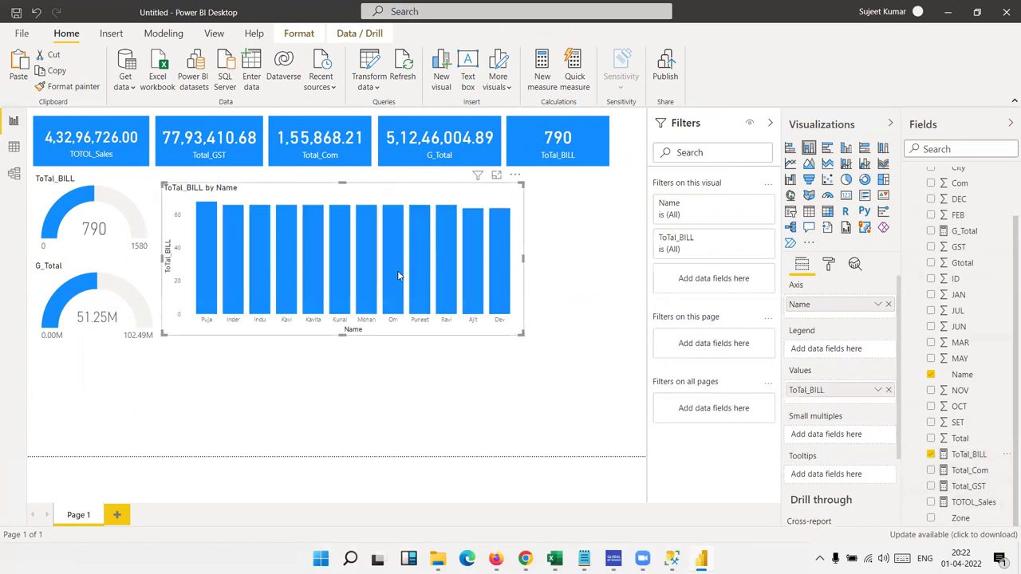
click(344, 181)
click(343, 190)
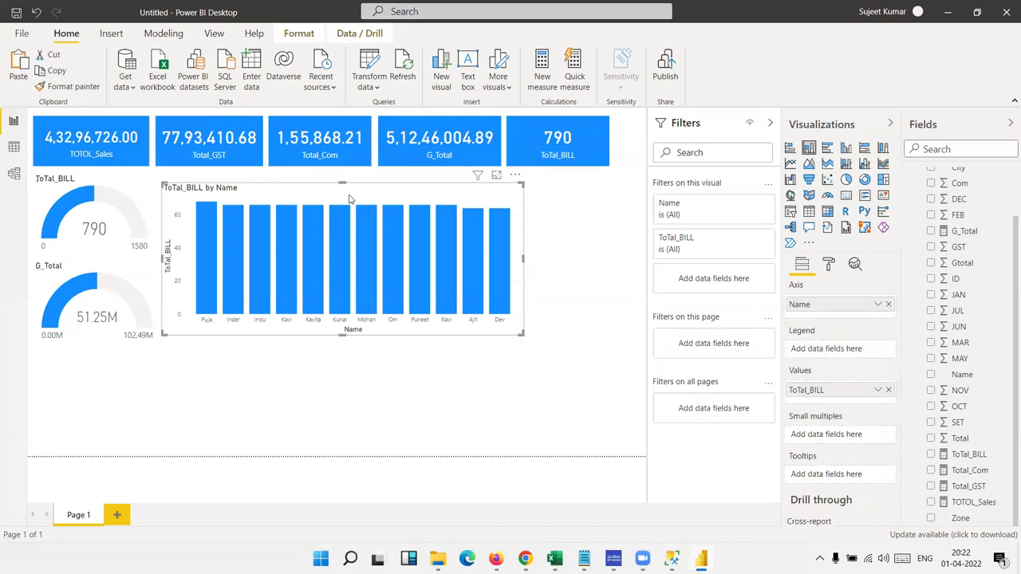
drag(344, 181, 345, 173)
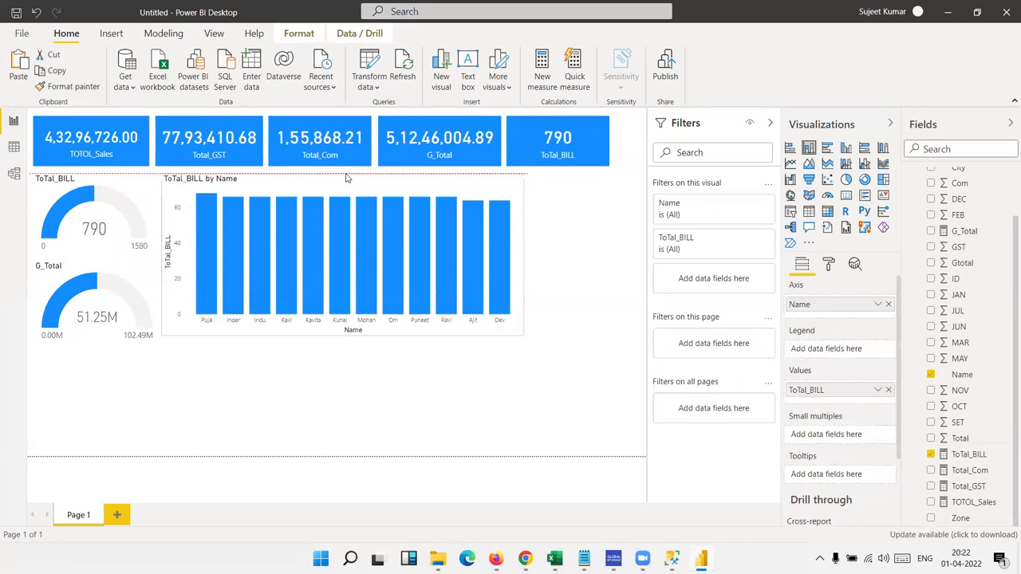
drag(345, 338, 346, 344)
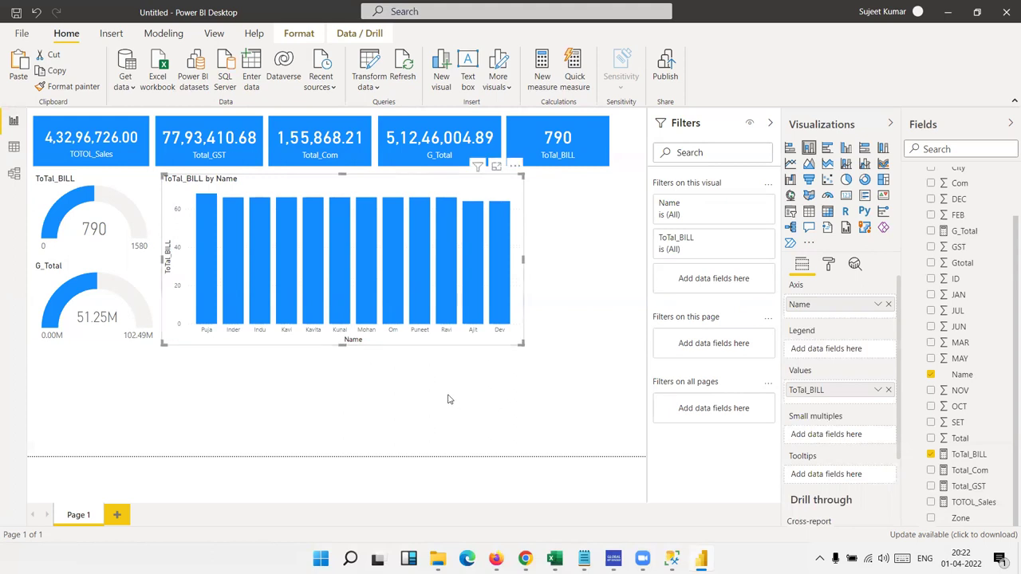
click(455, 393)
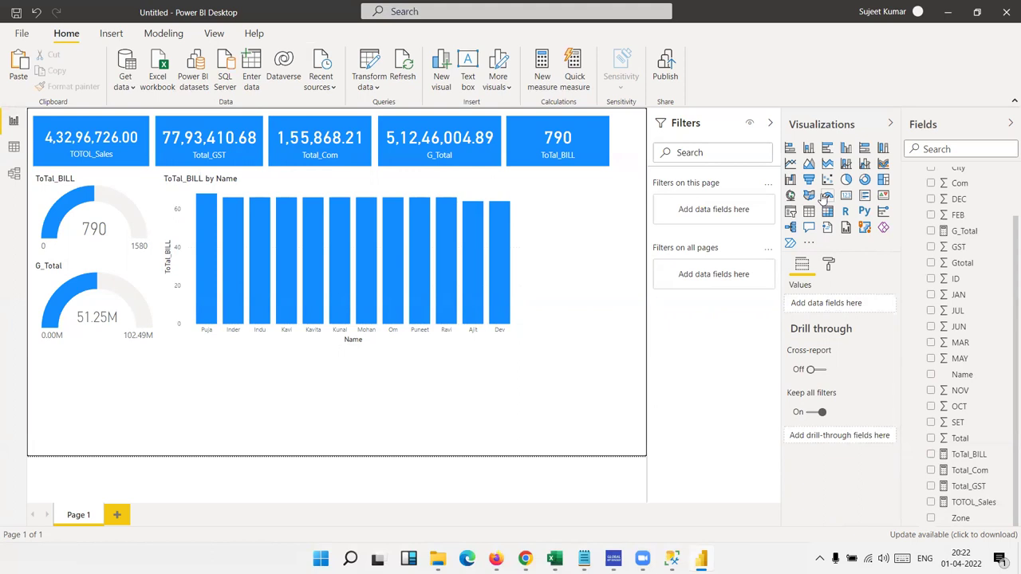
Step: Add a treemap below the G_Total gauge, stretched to the page's right edge
click(884, 180)
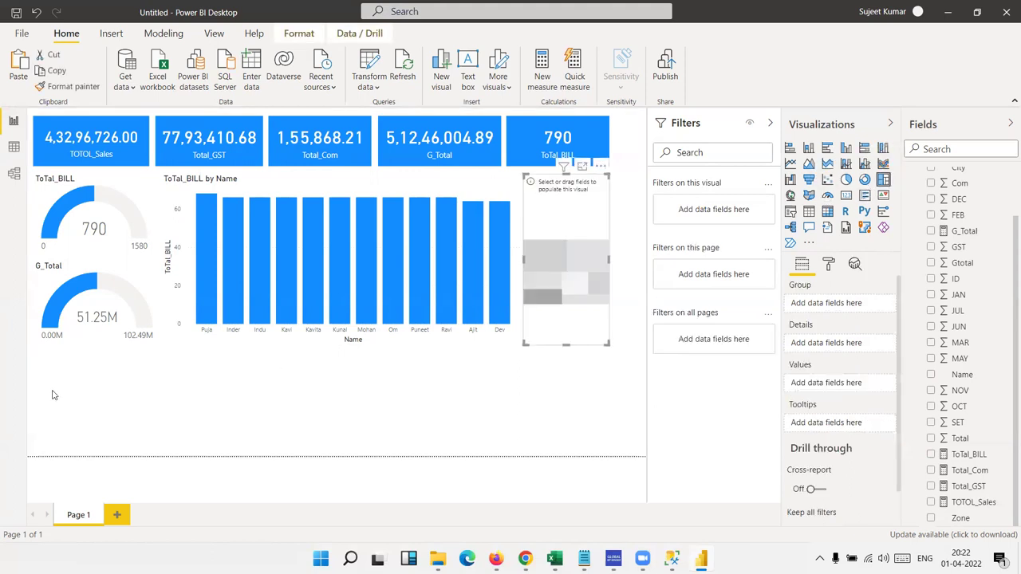
drag(547, 283, 55, 393)
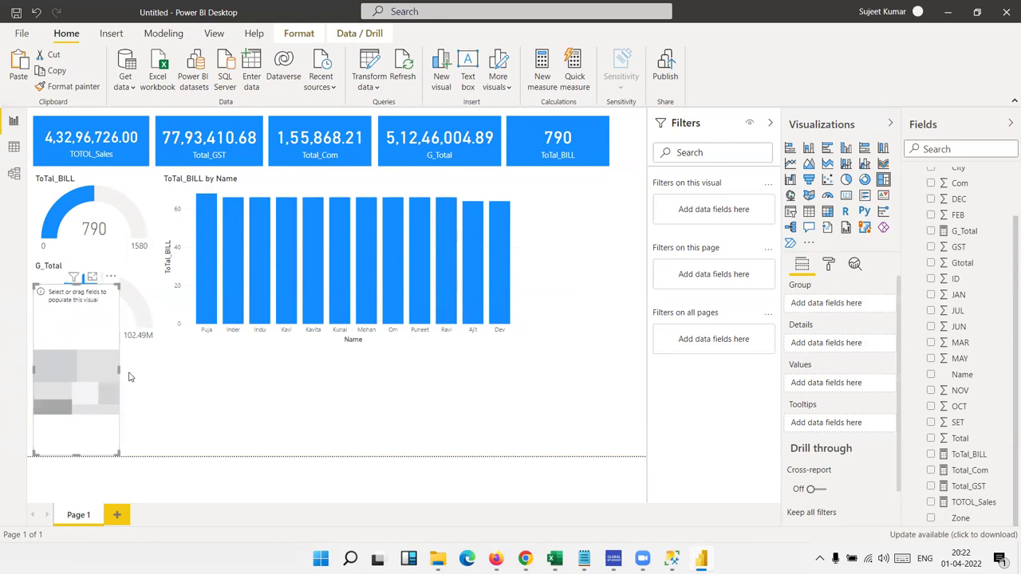
drag(118, 370, 646, 369)
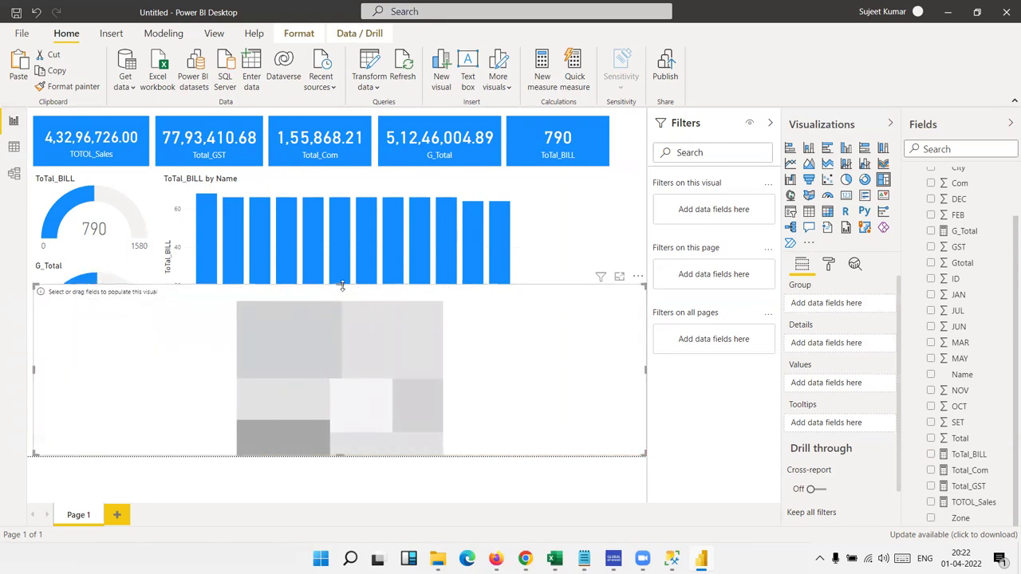
drag(342, 285, 330, 359)
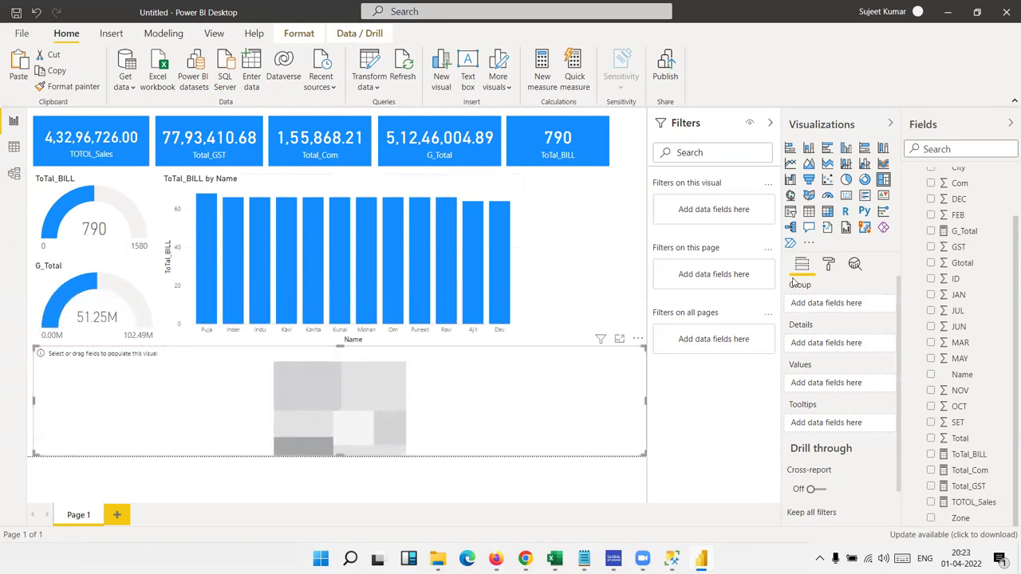
Step: Group the treemap tiles by City and size them by TOTOL_Sales
scroll(925, 280, up, 3)
drag(959, 224, 482, 380)
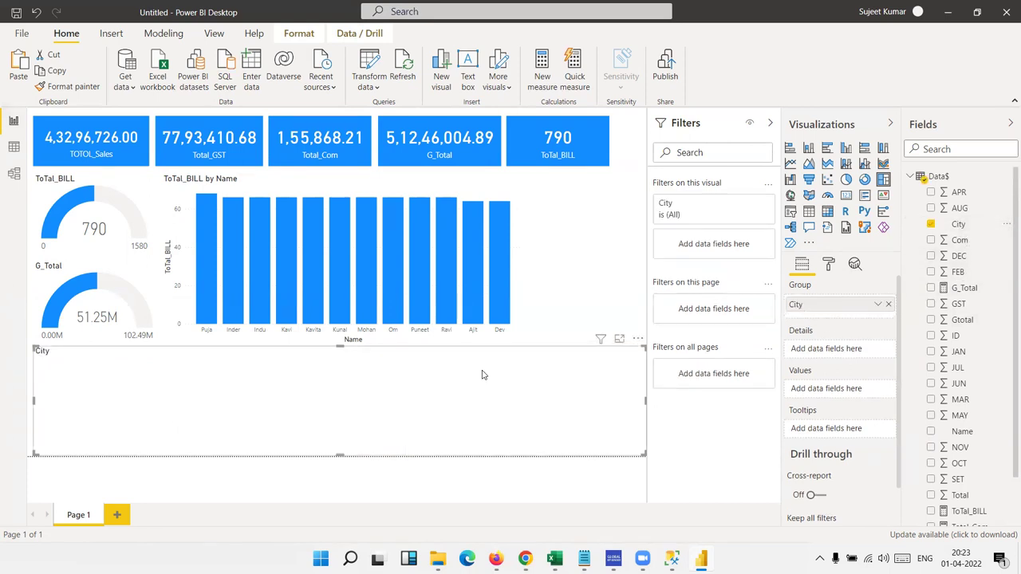
scroll(998, 365, down, 2)
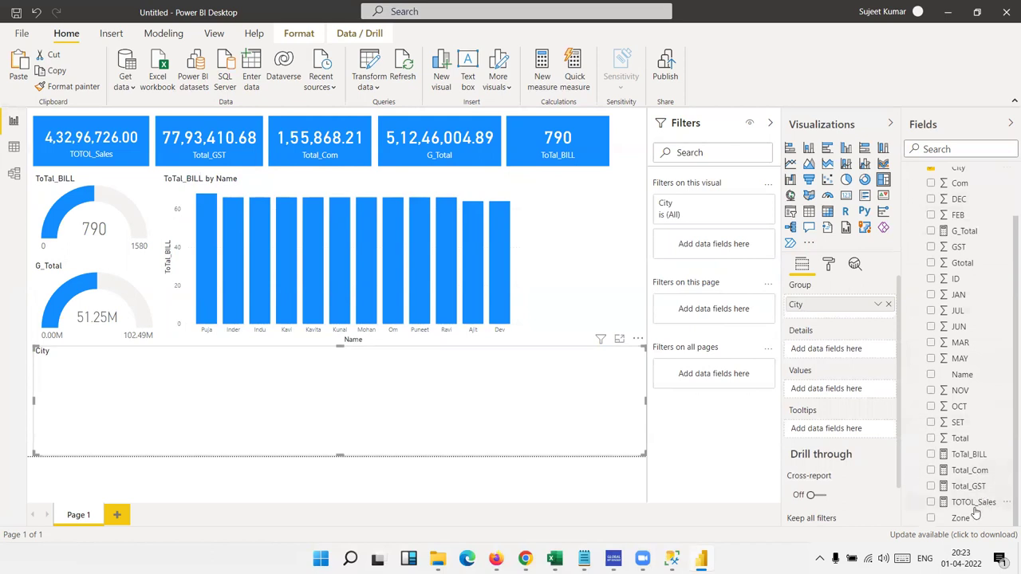
mouse_move(973, 501)
mouse_down()
mouse_move(846, 365)
mouse_move(847, 353)
mouse_move(843, 391)
mouse_up()
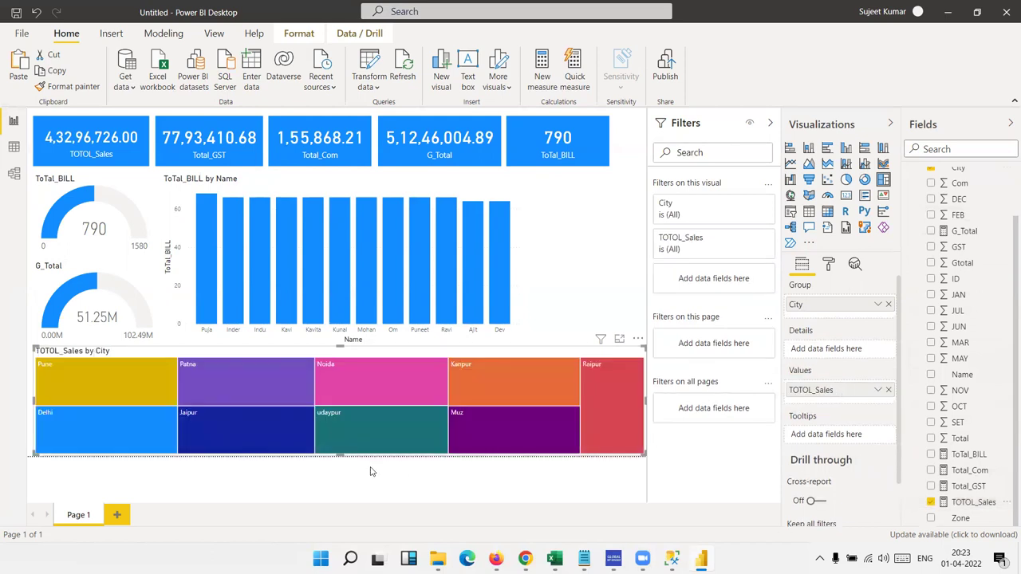
click(583, 213)
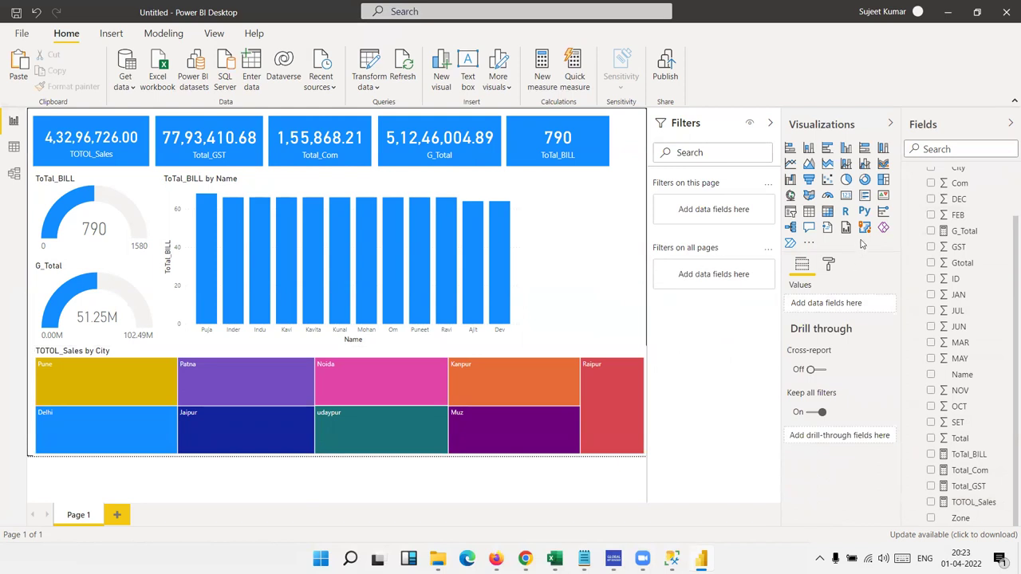
Step: Add a pie chart with Zone as legend and G_Total as values, widened on both sides
click(846, 180)
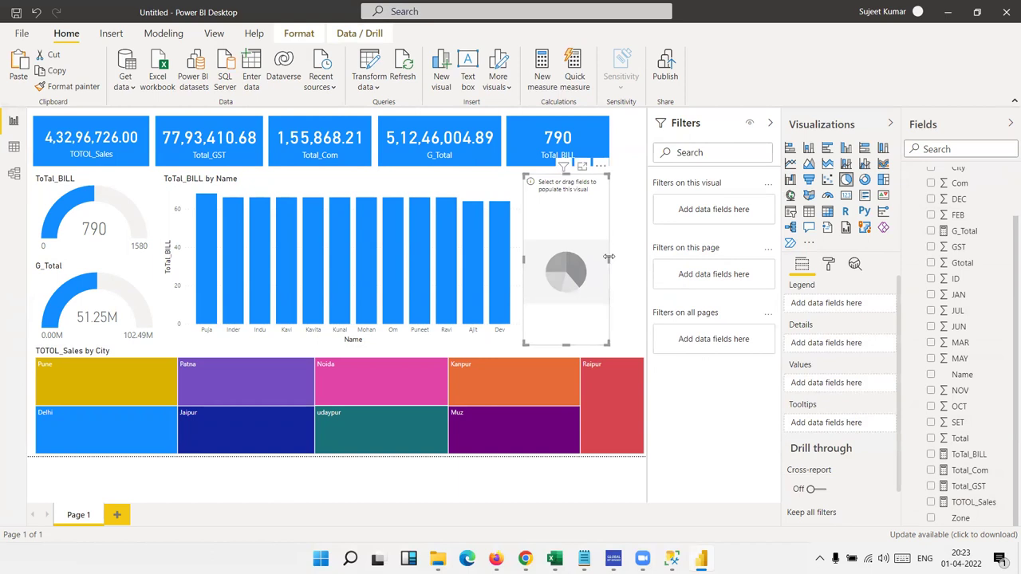
drag(615, 264, 645, 263)
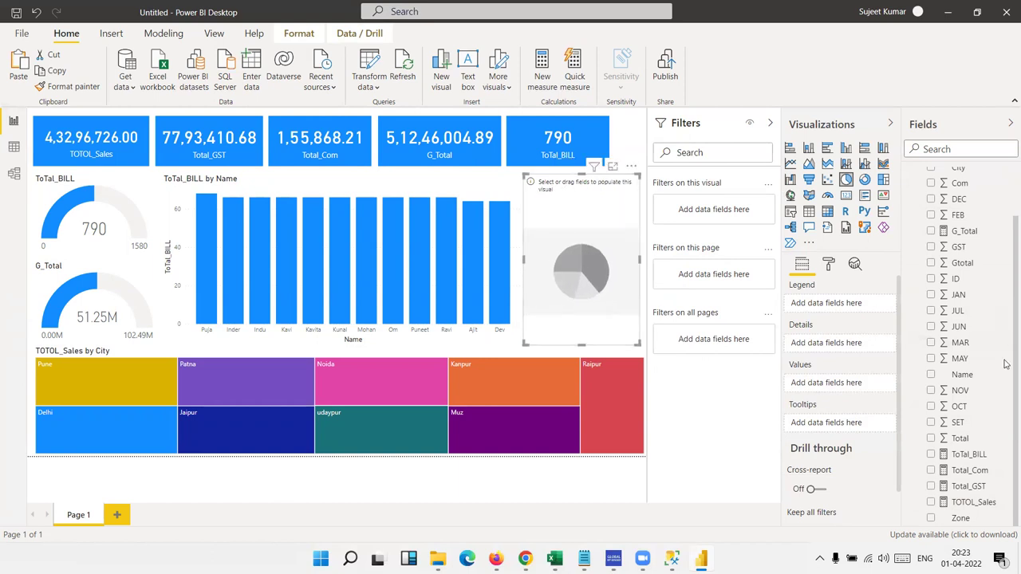
drag(960, 519, 581, 283)
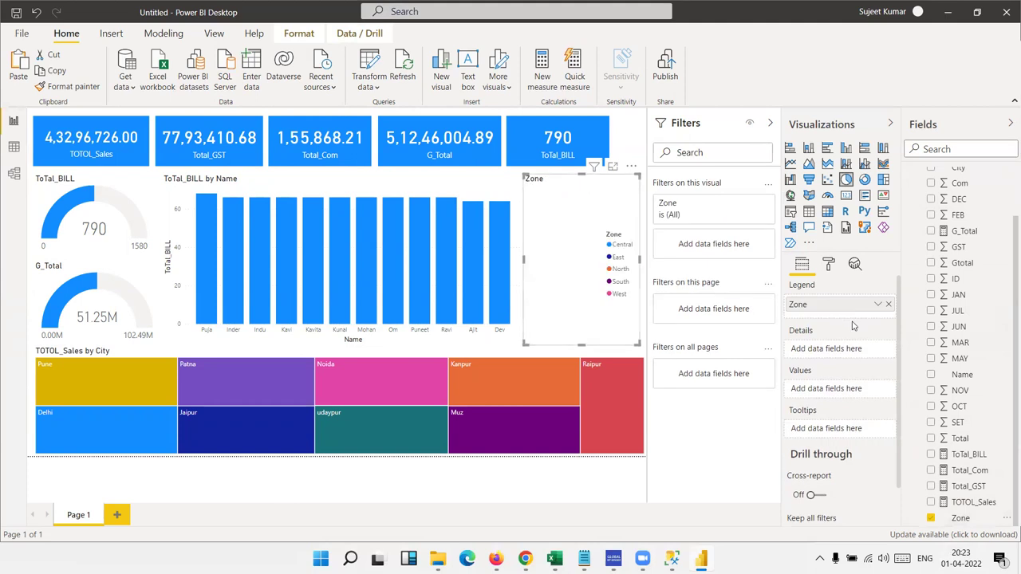
scroll(969, 308, up, 1)
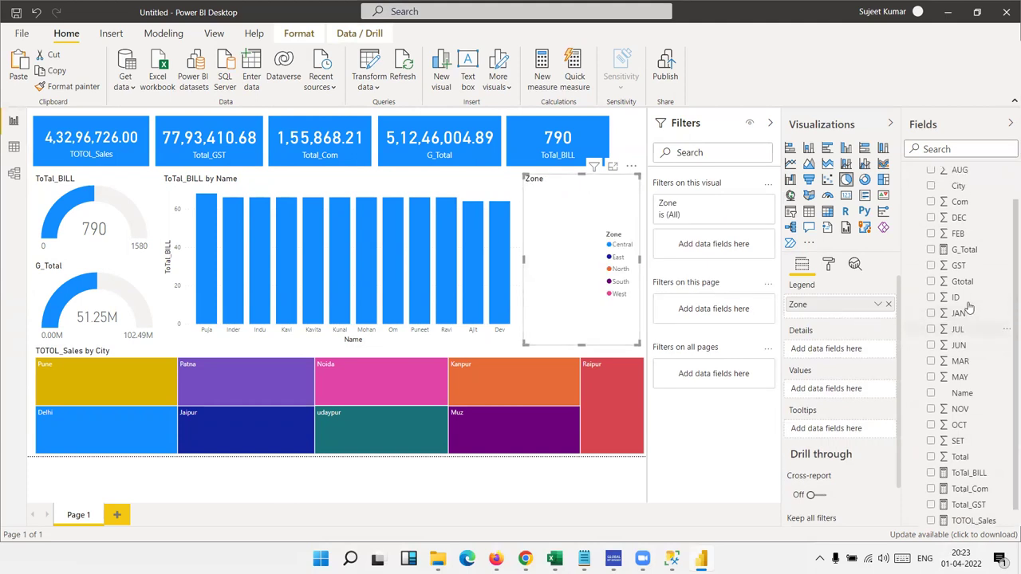
scroll(968, 308, up, 2)
drag(975, 296, 848, 398)
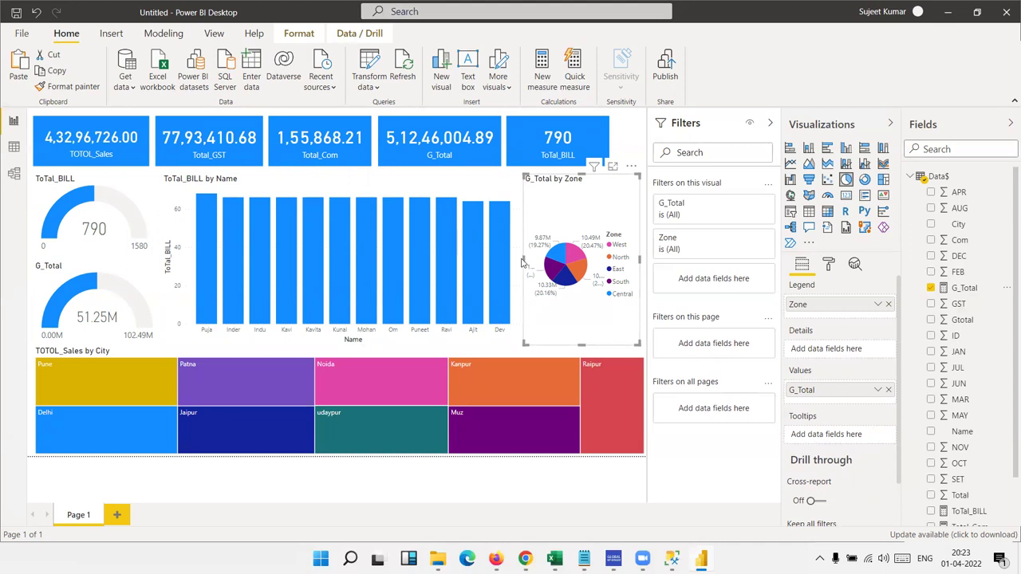
drag(523, 263, 518, 264)
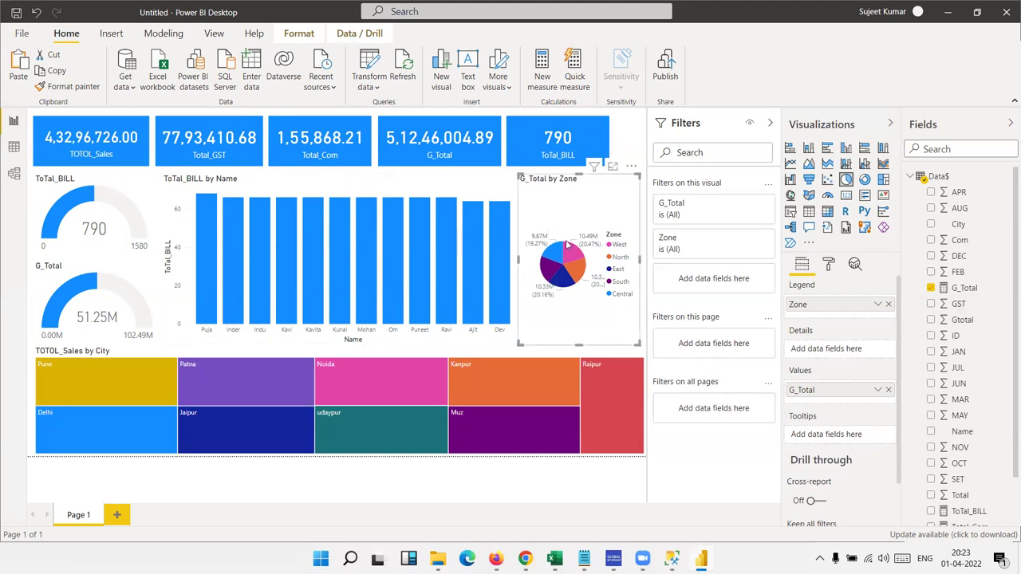
Step: Try the North zone cross-filter on the pie, then clear it and deselect the chart
click(616, 263)
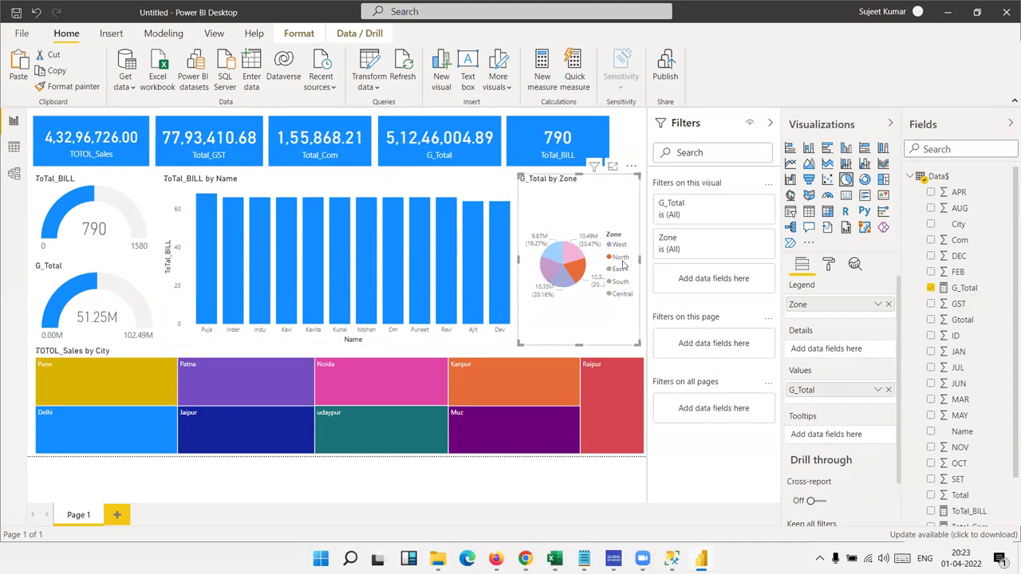
click(616, 262)
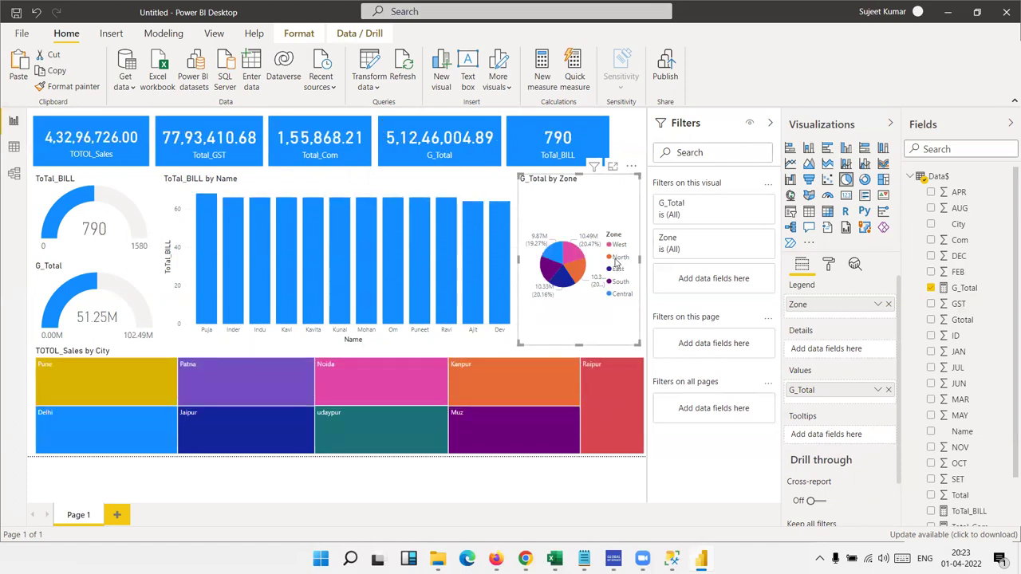
click(381, 501)
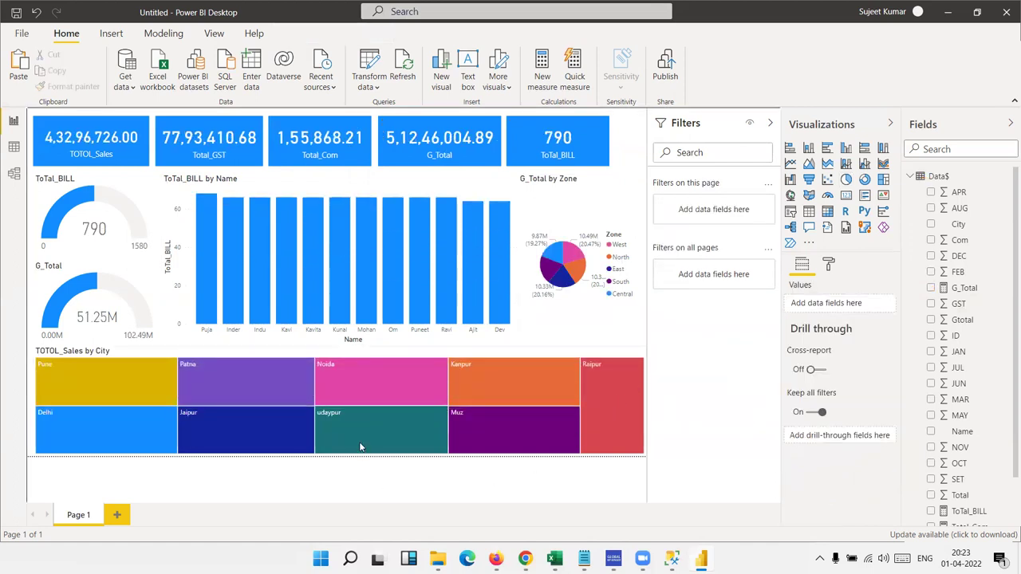
mouse_move(627, 164)
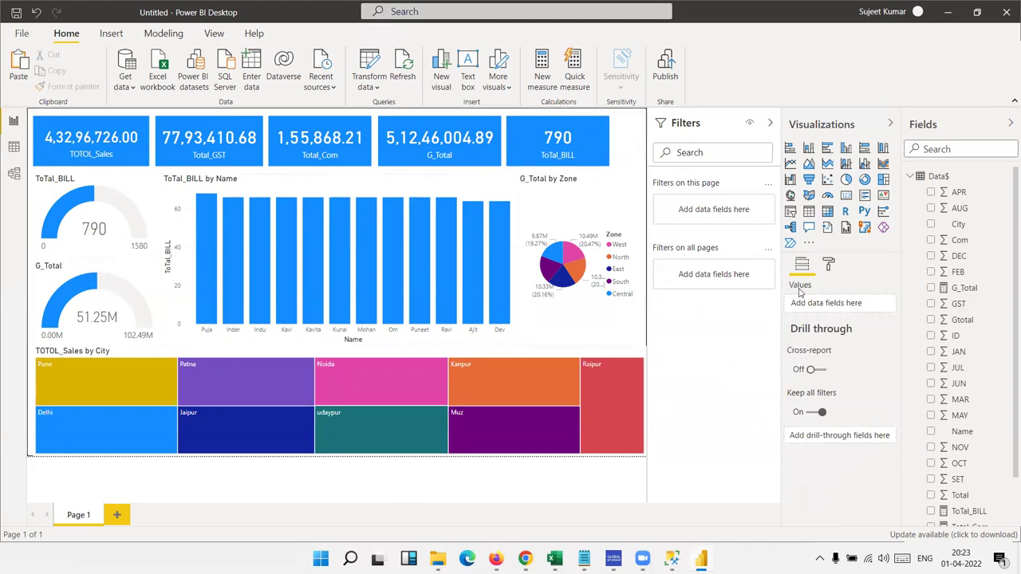
Step: Set the page background colour to dark grey with 0% transparency
click(829, 267)
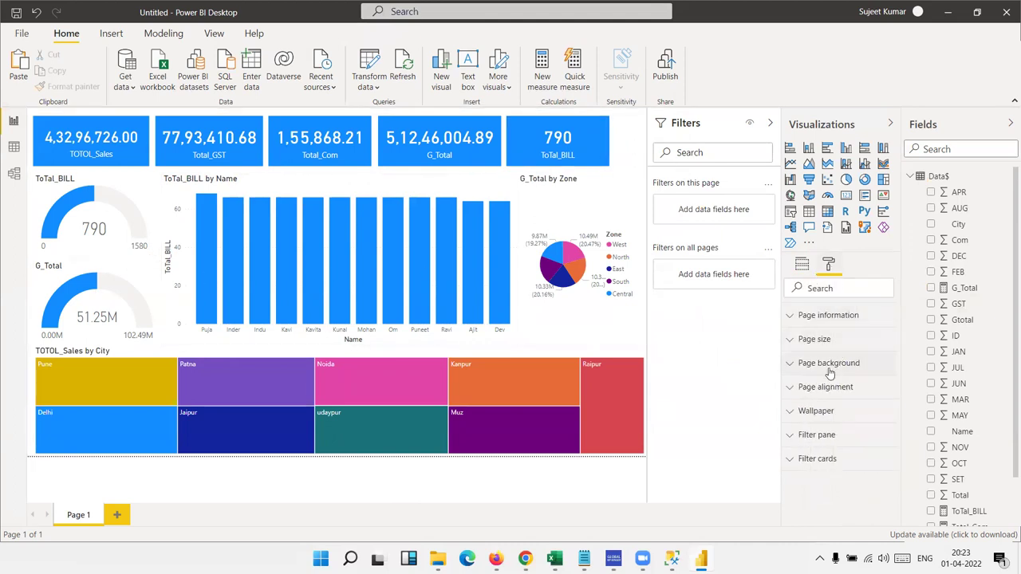
click(829, 363)
click(814, 404)
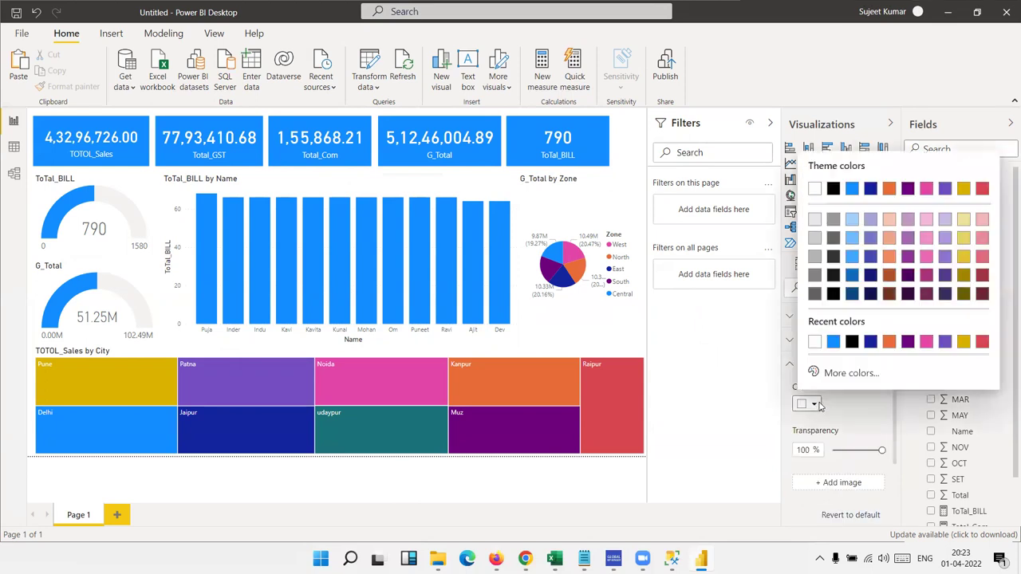
click(835, 257)
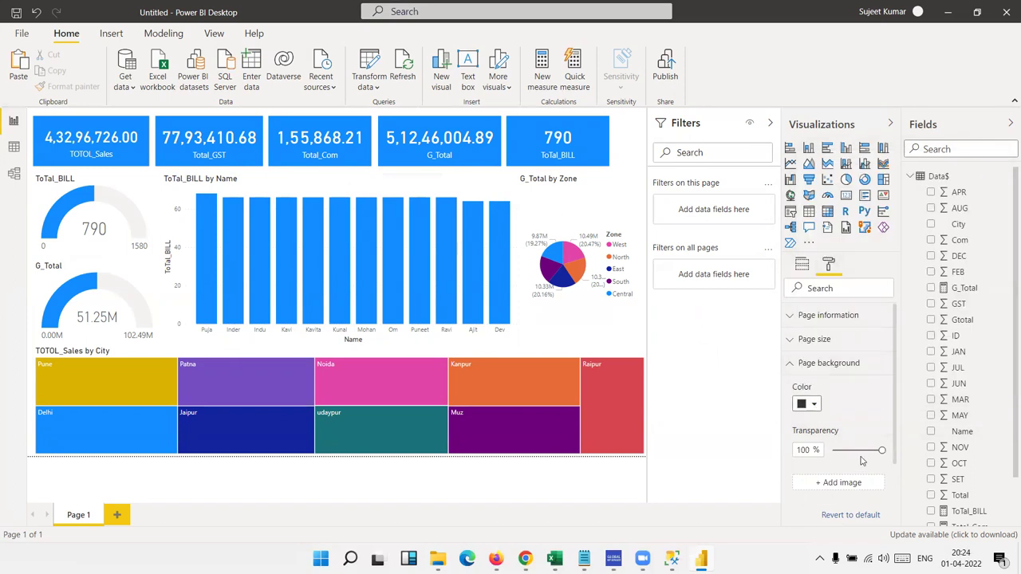
drag(882, 451, 831, 450)
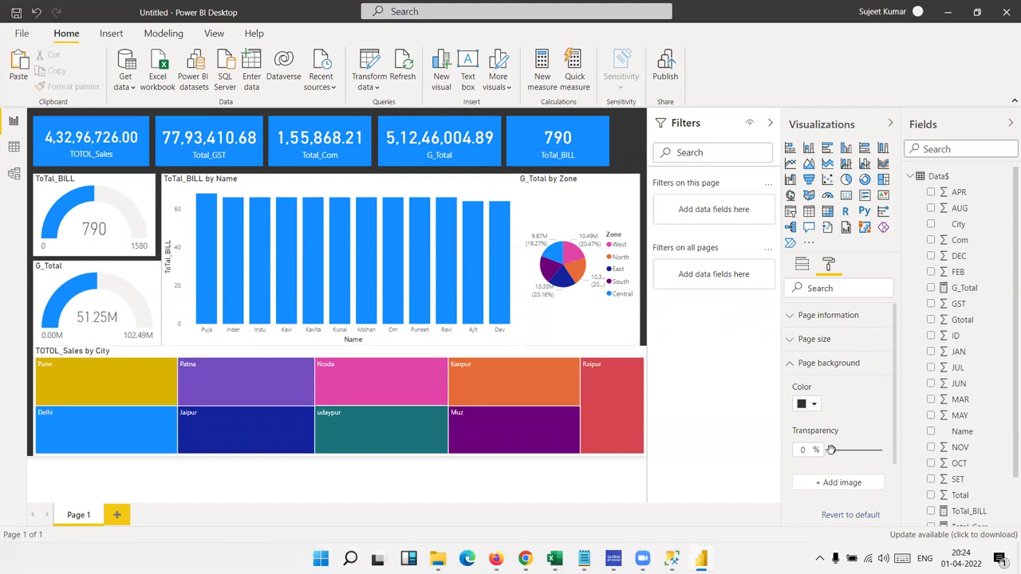
Step: Narrow and shorten the ToTal_BILL by Name column chart and align the pie chart's bottom with it
click(165, 273)
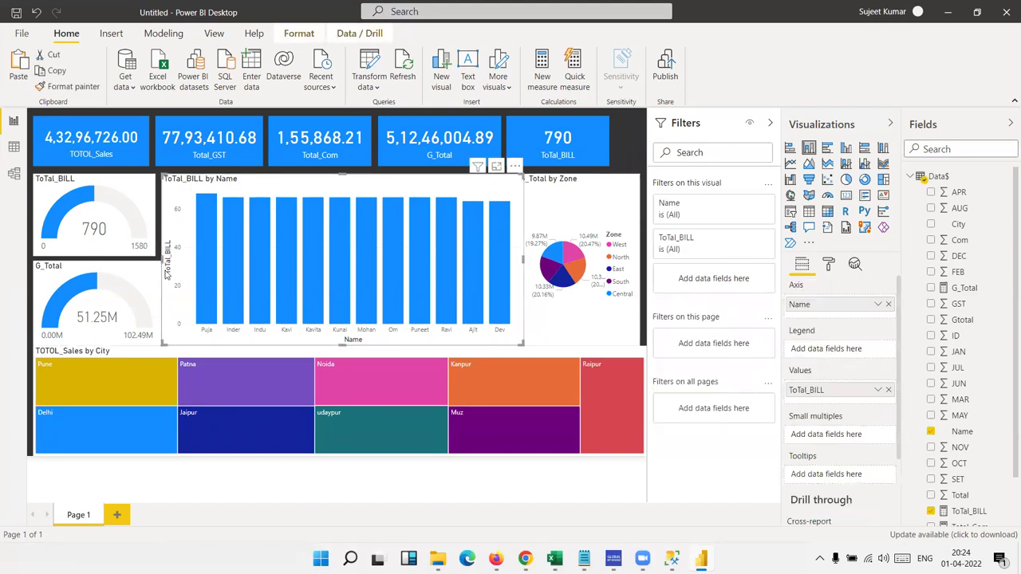
drag(162, 260, 168, 261)
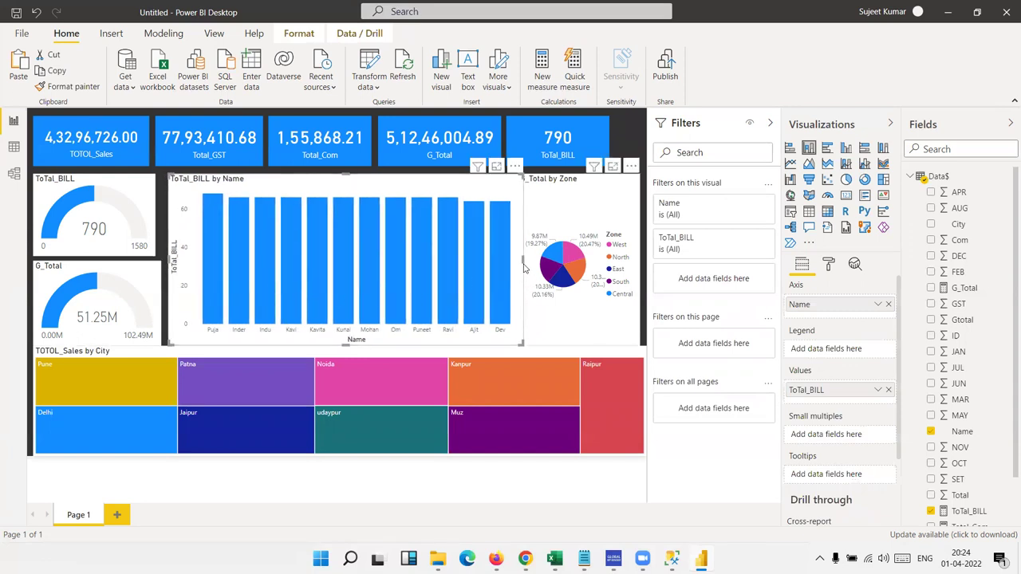
drag(523, 261, 512, 261)
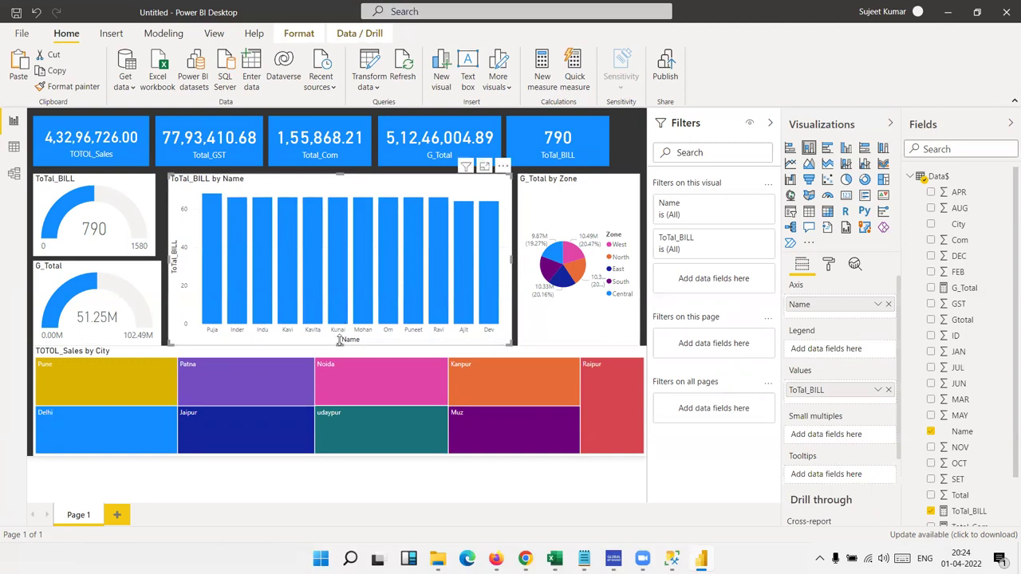
drag(338, 344, 341, 338)
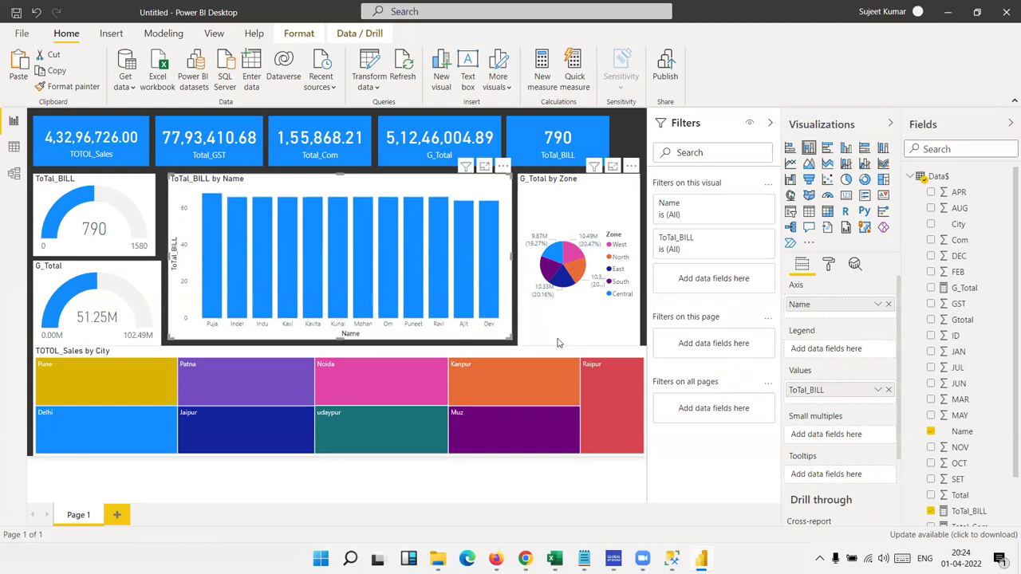
drag(571, 347, 580, 341)
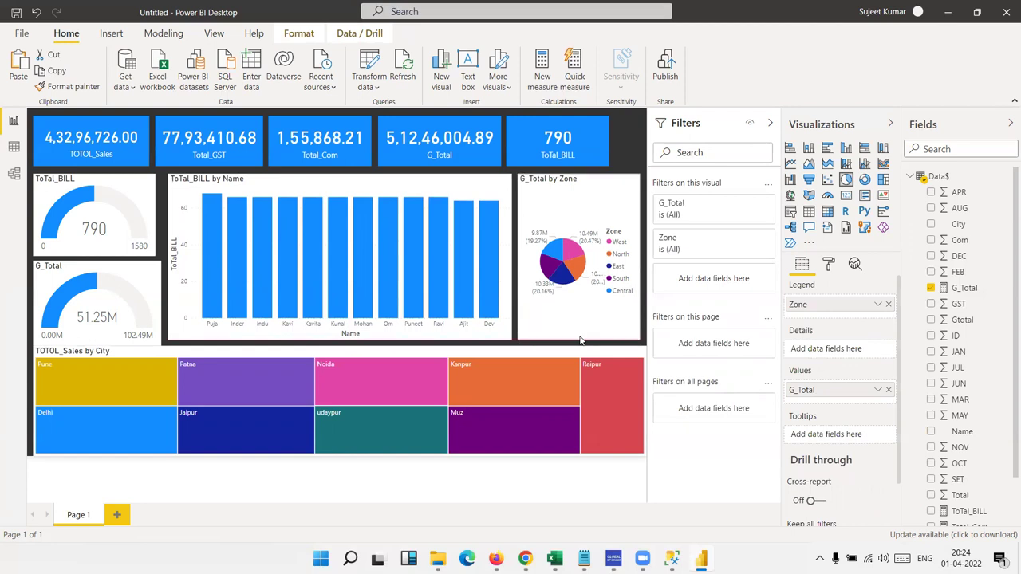
Step: Resize the G_Total gauge to match the ToTal_BILL gauge's width, with dark gaps around it
click(147, 323)
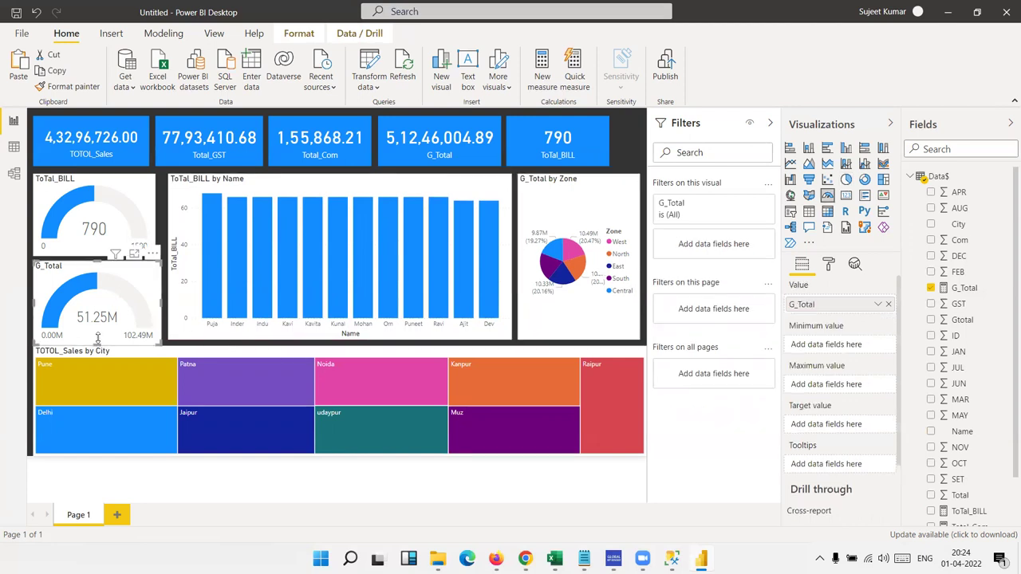
drag(97, 339, 97, 328)
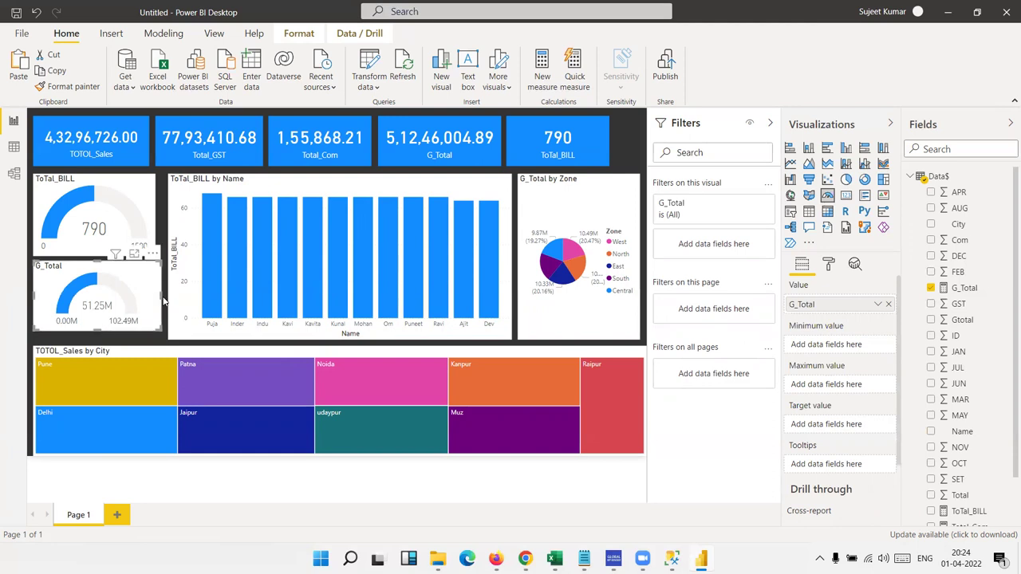
drag(159, 296, 156, 301)
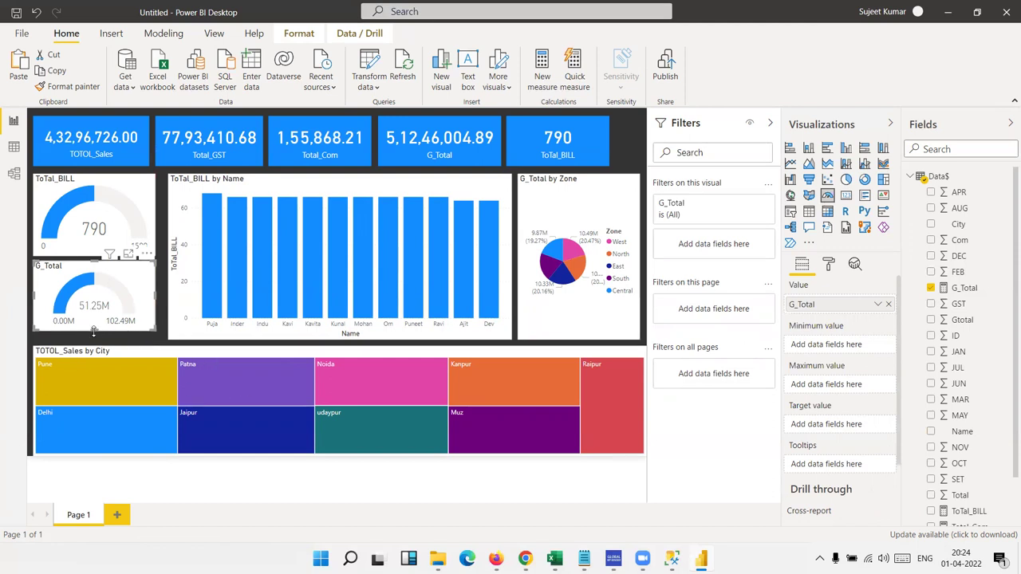
drag(93, 329, 94, 339)
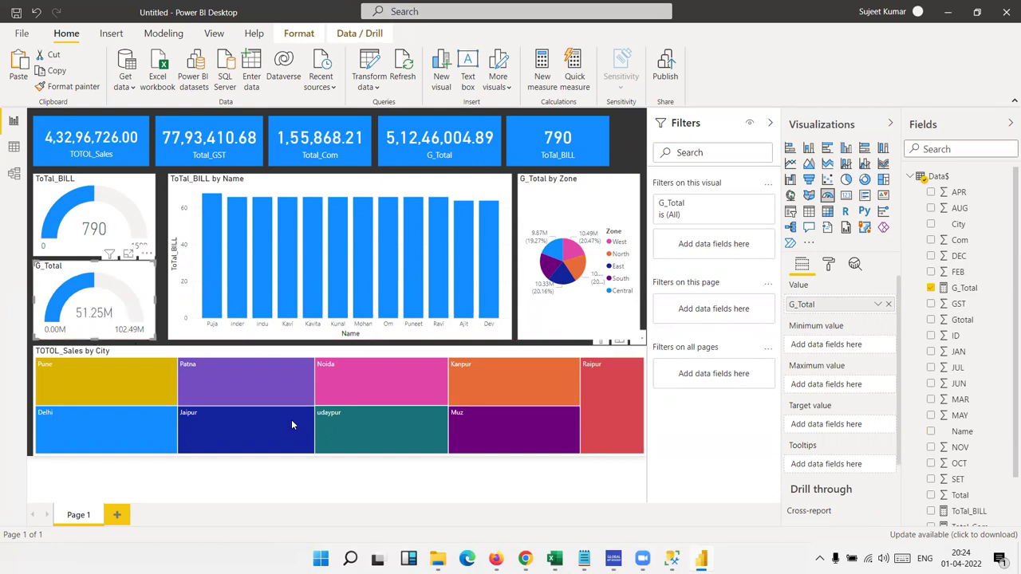
Step: Make the TOTOL_Sales by City treemap slightly shorter and narrower so a dark margin frames it
click(259, 440)
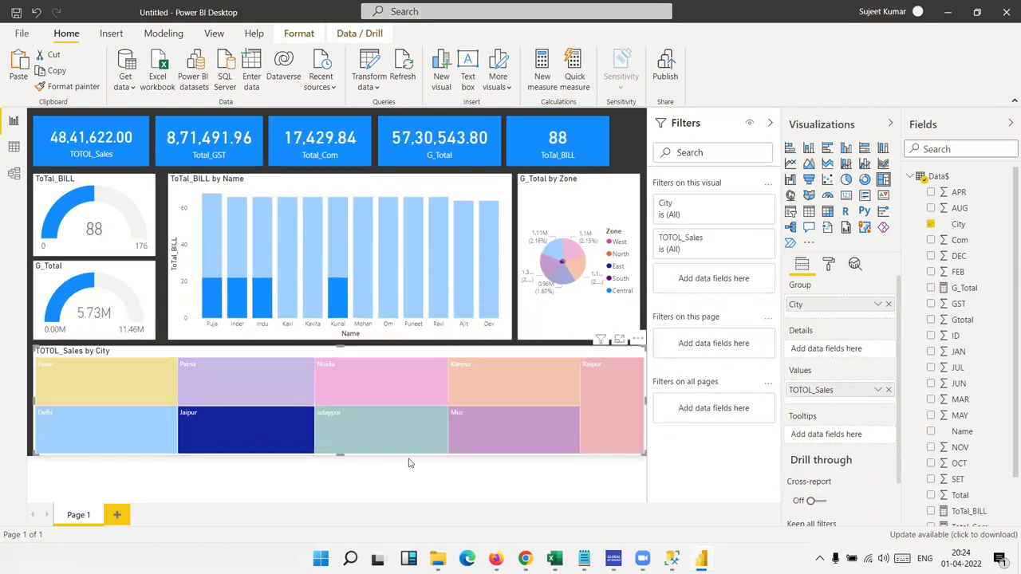
drag(339, 451, 340, 446)
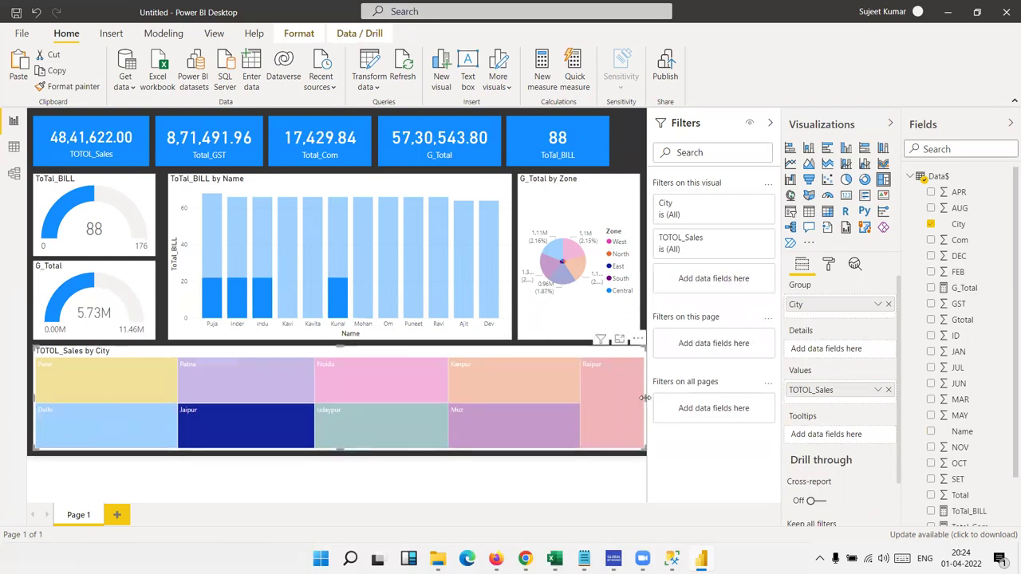
drag(645, 397, 639, 401)
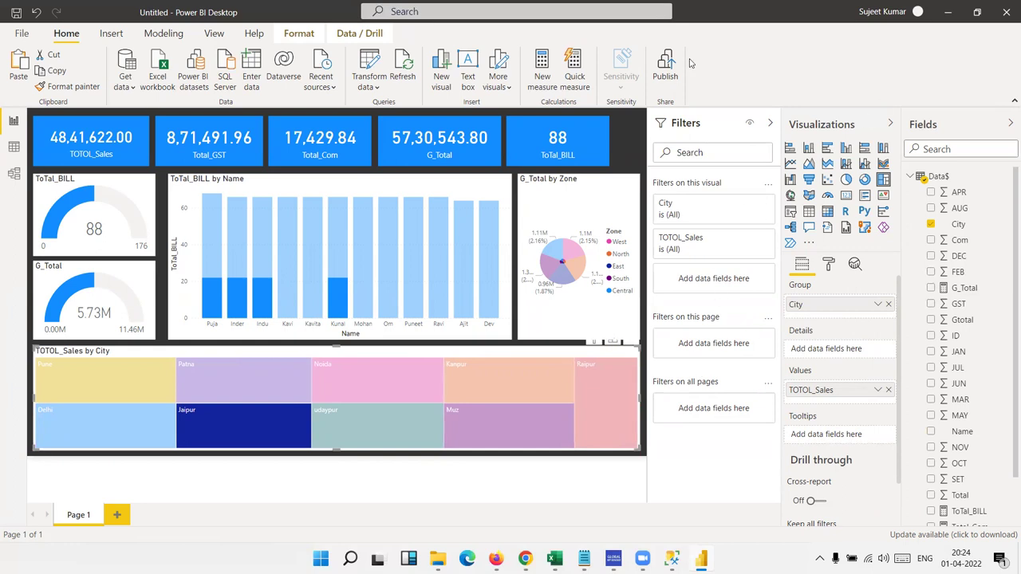
click(643, 147)
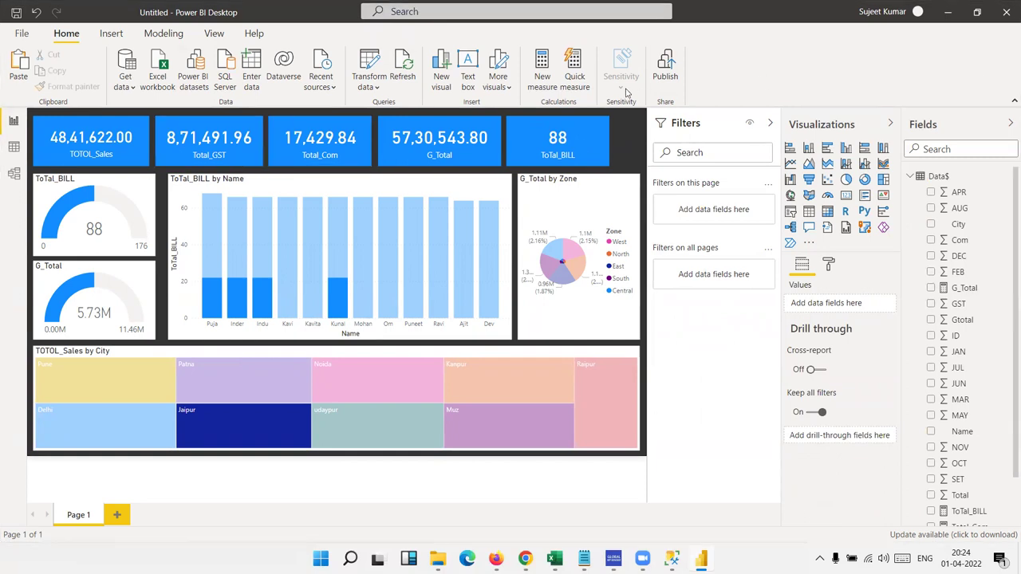
Step: Save the report as 'Dashboard' when prompted during Publish
click(674, 70)
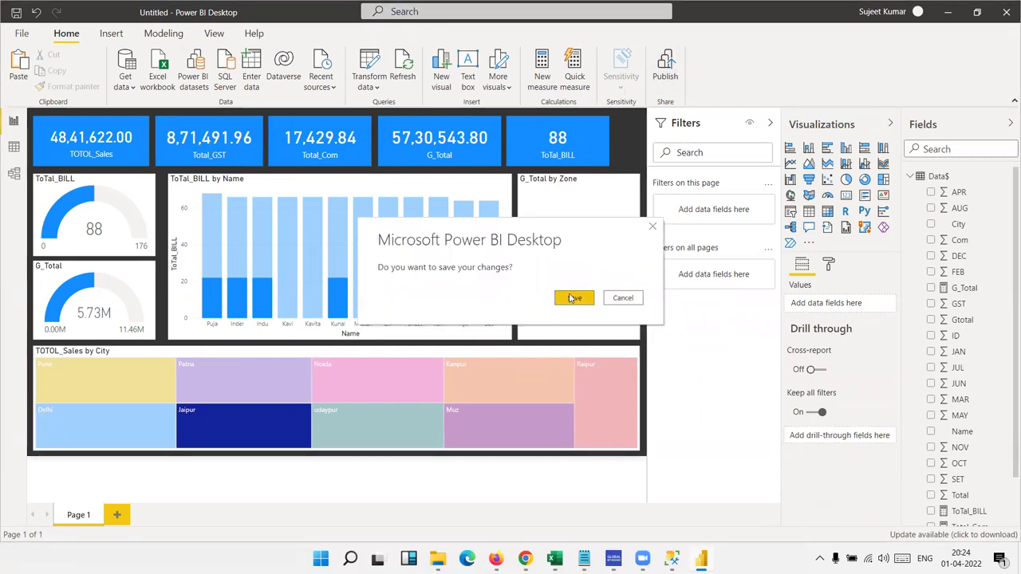
click(569, 297)
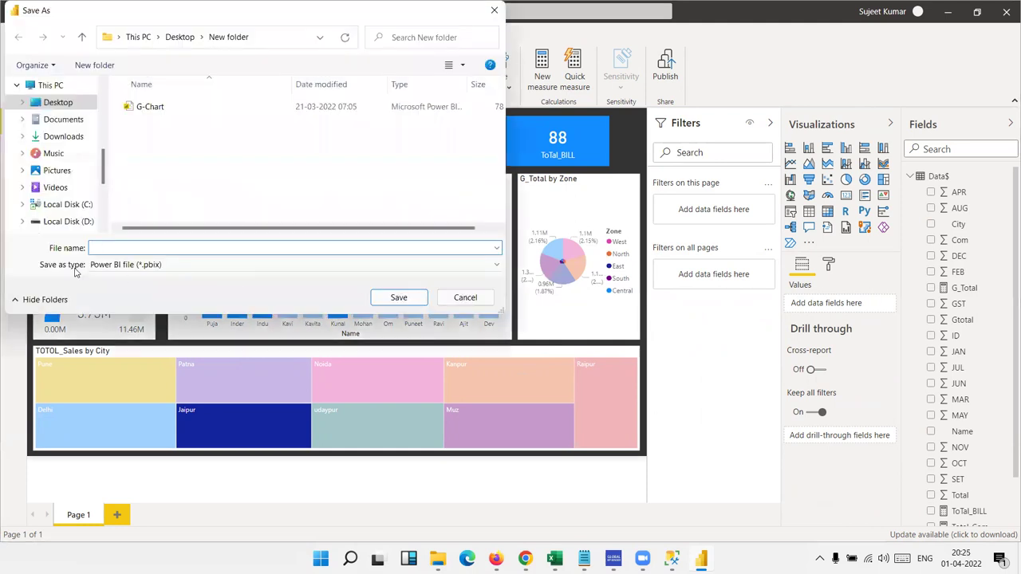
text(Dashboard)
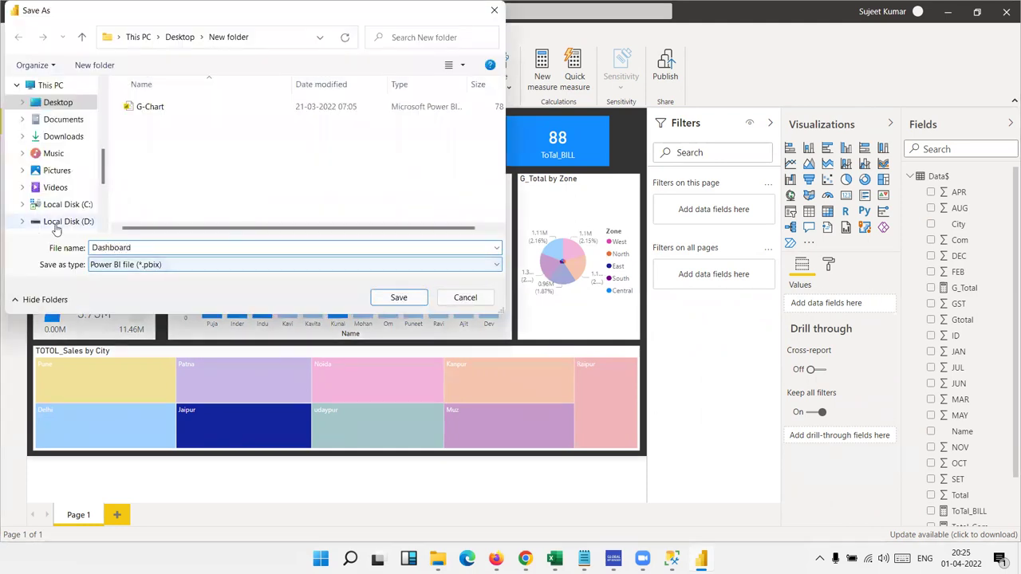
click(399, 298)
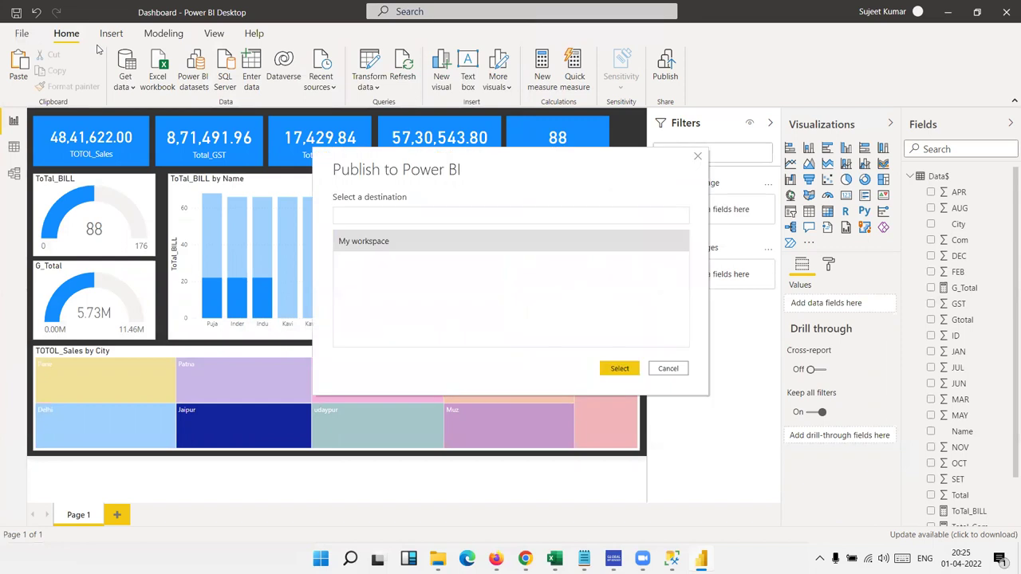
Step: Publish Dashboard to My workspace and open the published report in Power BI online
click(620, 372)
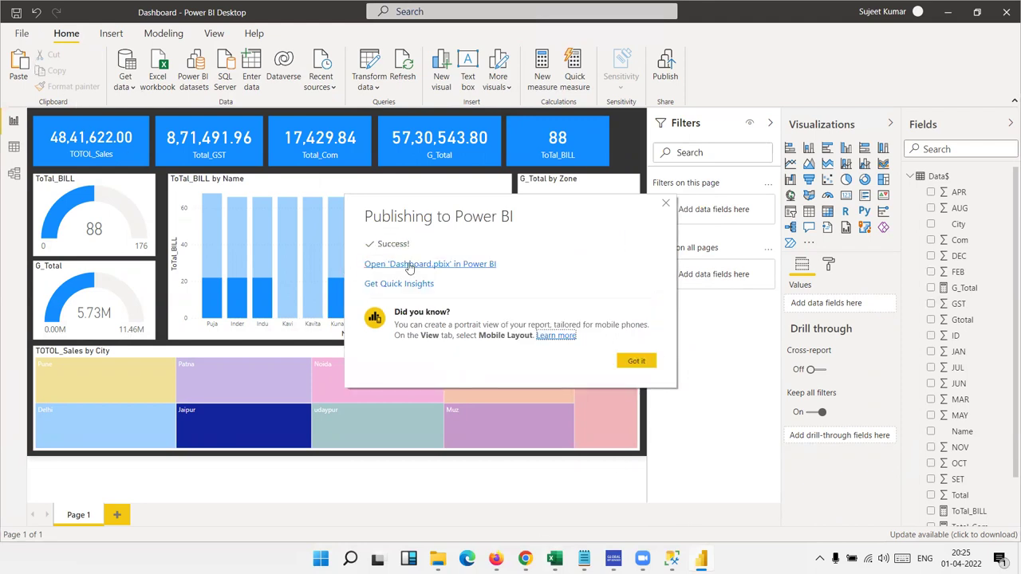
click(409, 264)
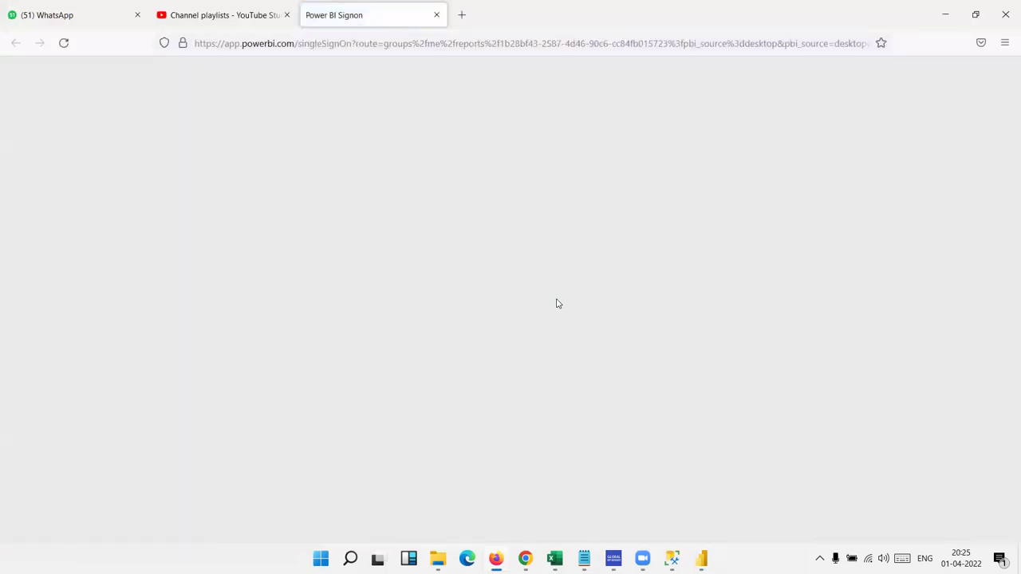
Step: Dismiss the publishing success message in Power BI Desktop and show the desktop
key(alt+Tab)
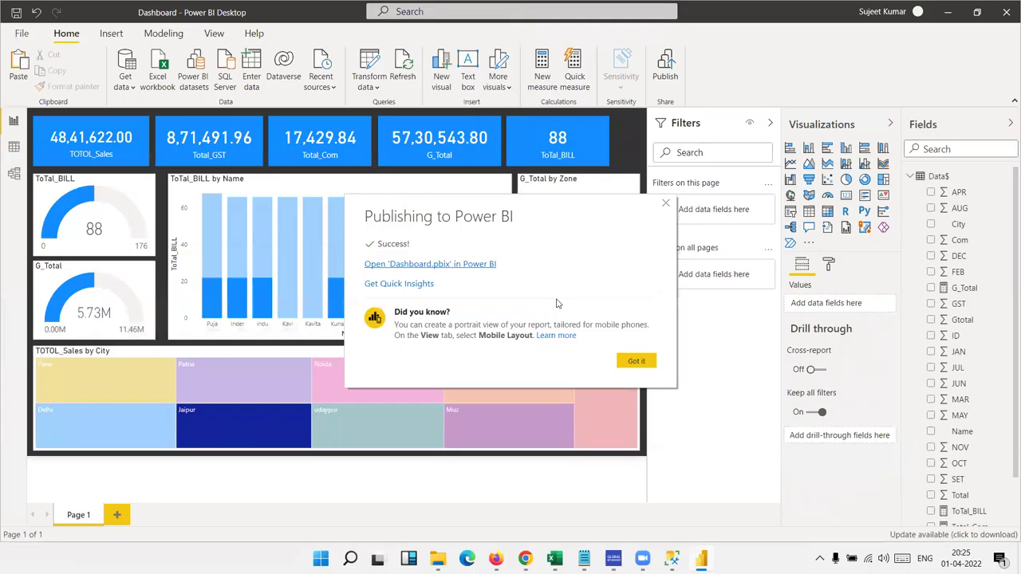
click(634, 363)
key(super+d)
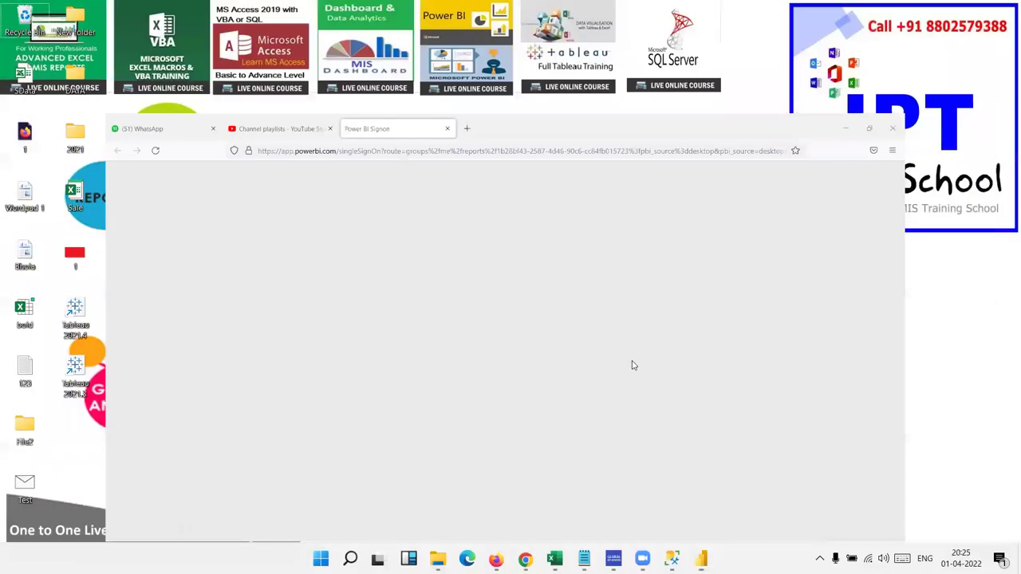